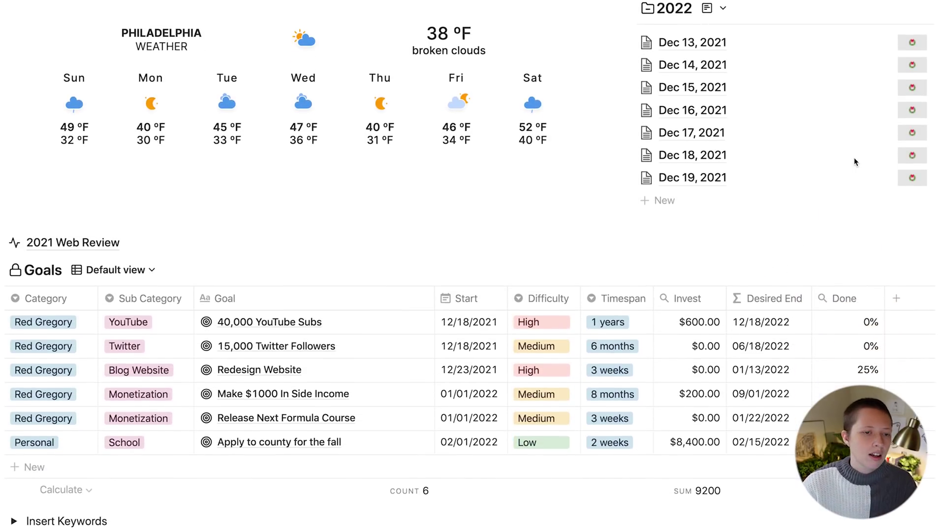
- Open the 2022 database from the homebase dashboard as its own page
{"action": "scroll", "coordinate": [854, 161], "scroll_direction": "up", "scroll_amount": 1}
{"action": "scroll", "coordinate": [854, 161], "scroll_direction": "down", "scroll_amount": 1}
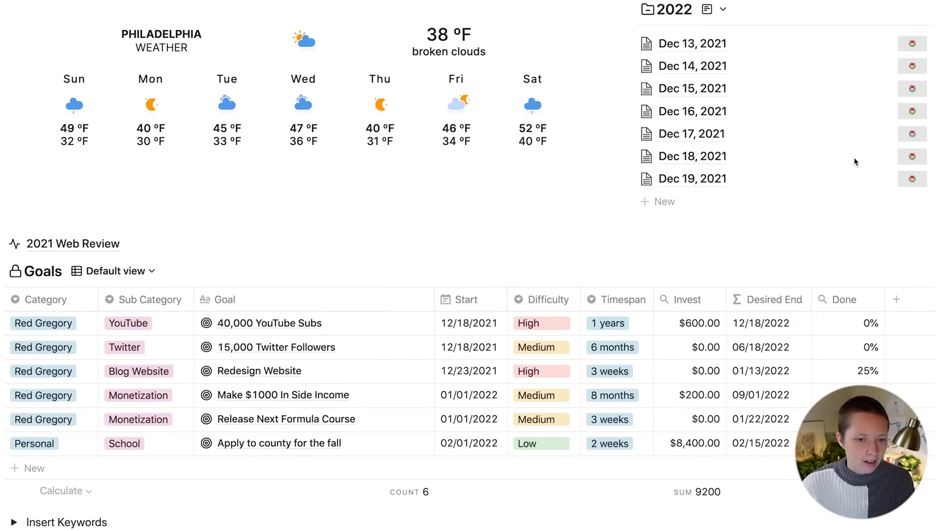
{"action": "scroll", "coordinate": [854, 162], "scroll_direction": "up", "scroll_amount": 1}
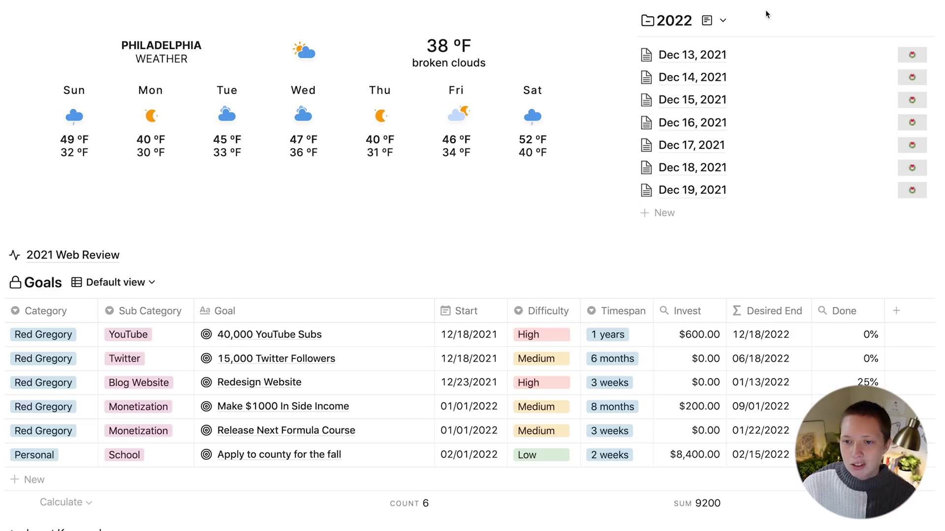
{"action": "left_click", "coordinate": [890, 21]}
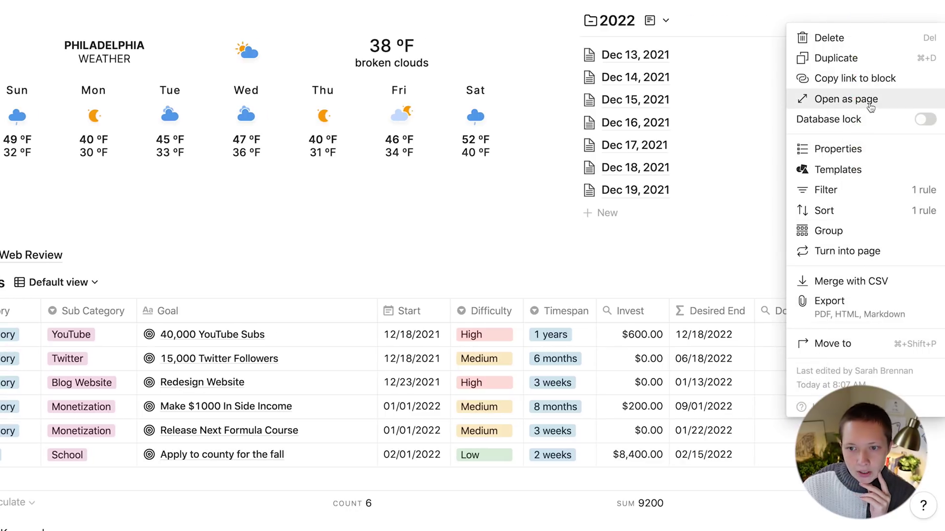
{"action": "left_click", "coordinate": [808, 99]}
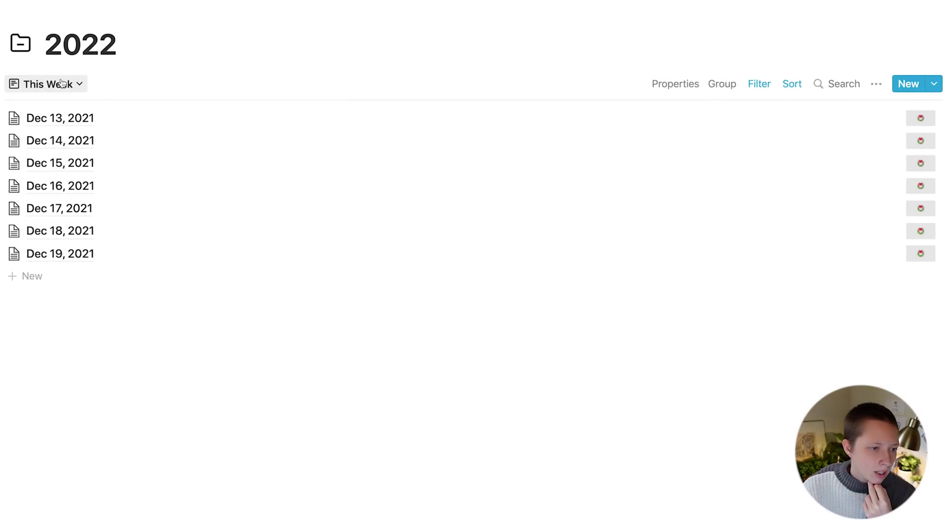
- Switch the 2022 database to the January view and browse its daily cards
{"action": "left_click", "coordinate": [4, 84]}
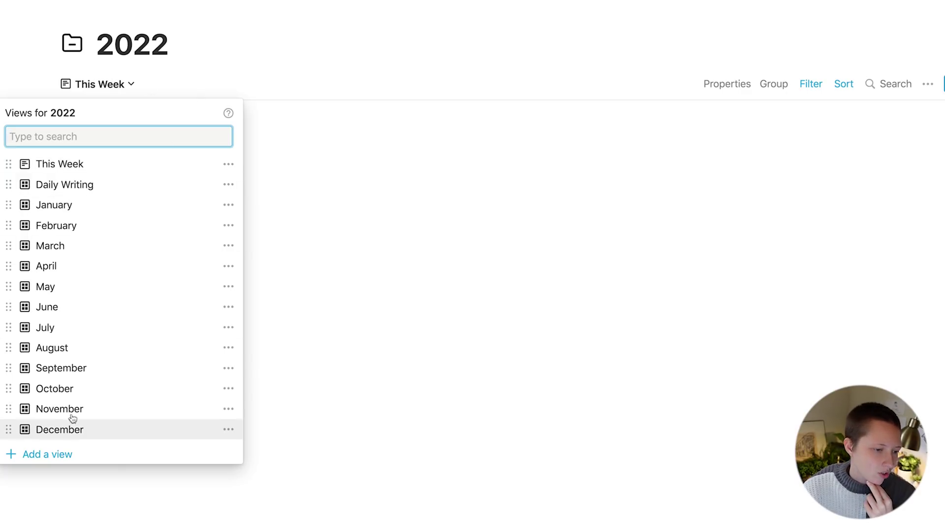
{"action": "left_click", "coordinate": [69, 202]}
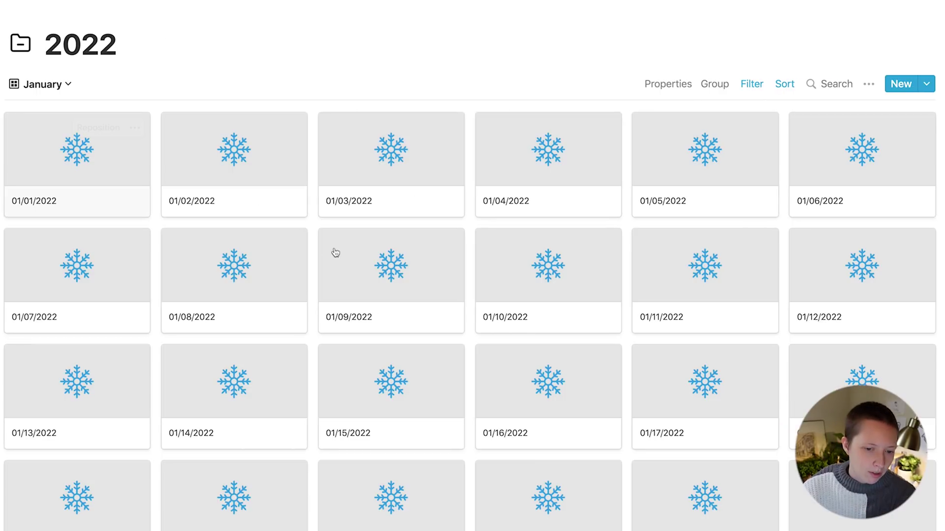
{"action": "scroll", "coordinate": [335, 253], "scroll_direction": "down", "scroll_amount": 5}
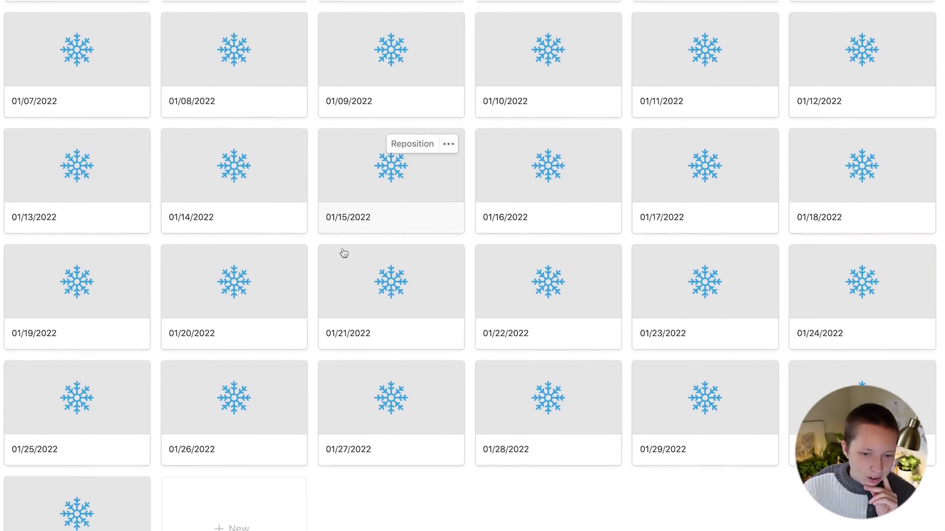
{"action": "scroll", "coordinate": [344, 253], "scroll_direction": "down", "scroll_amount": 1}
{"action": "scroll", "coordinate": [344, 253], "scroll_direction": "up", "scroll_amount": 5}
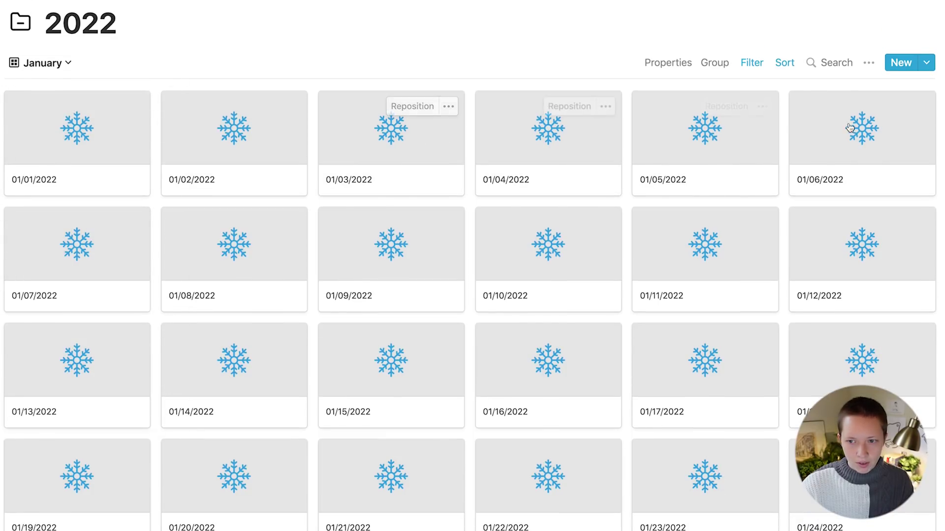
- Check the card preview options in the January view's properties without changing them
{"action": "left_click", "coordinate": [664, 67]}
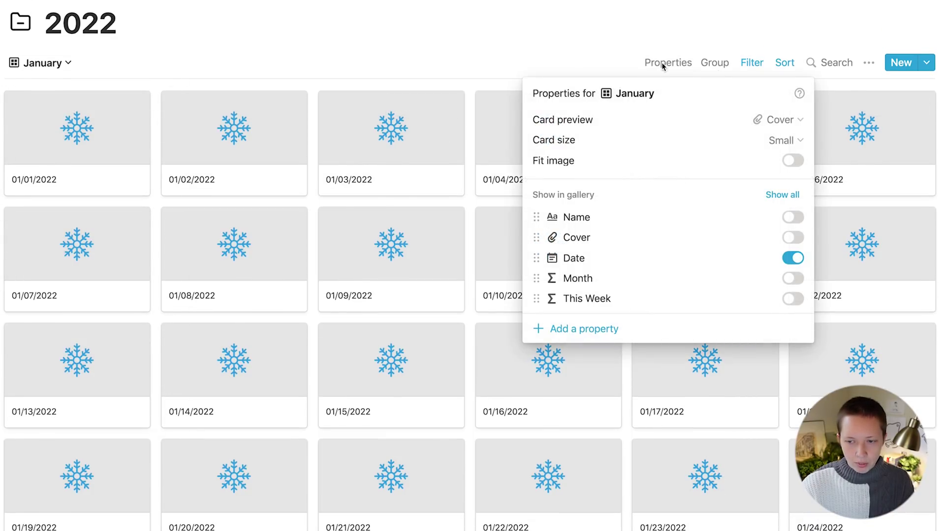
{"action": "left_click", "coordinate": [785, 120]}
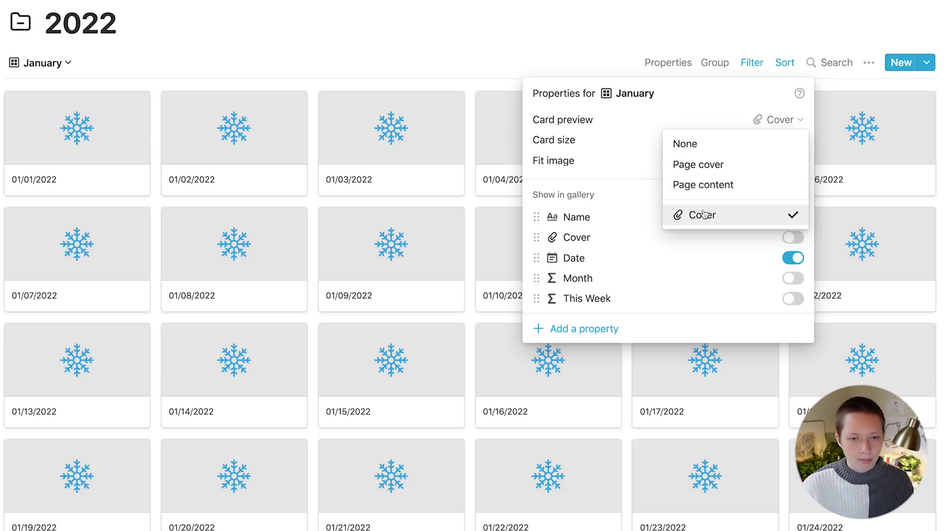
{"action": "left_click", "coordinate": [337, 129]}
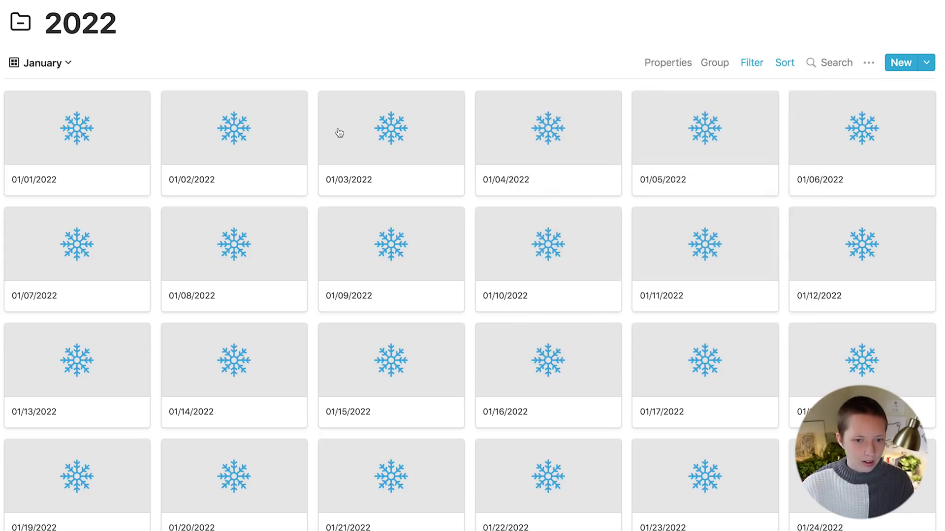
- Open the 01/03/2022 card and check the property type of its Cover property
{"action": "left_click", "coordinate": [339, 132]}
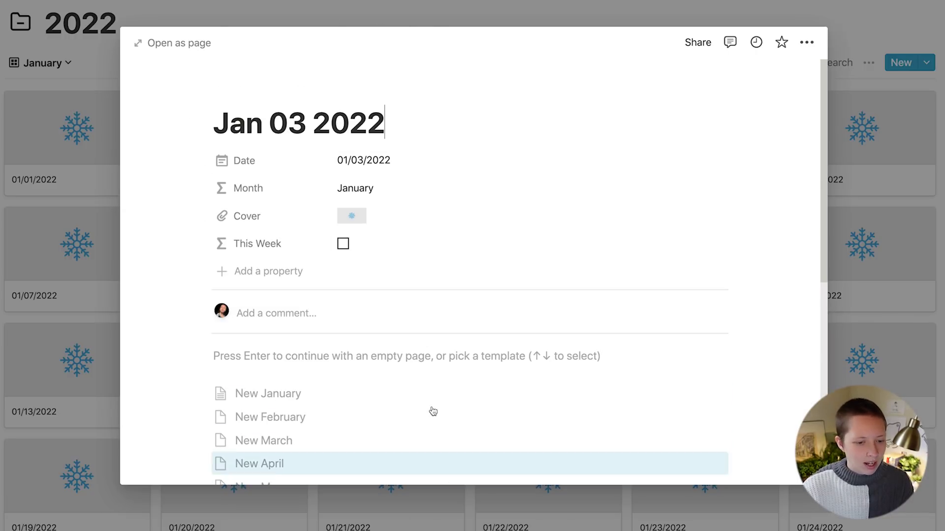
{"action": "left_click", "coordinate": [245, 226]}
{"action": "mouse_move", "coordinate": [302, 298]}
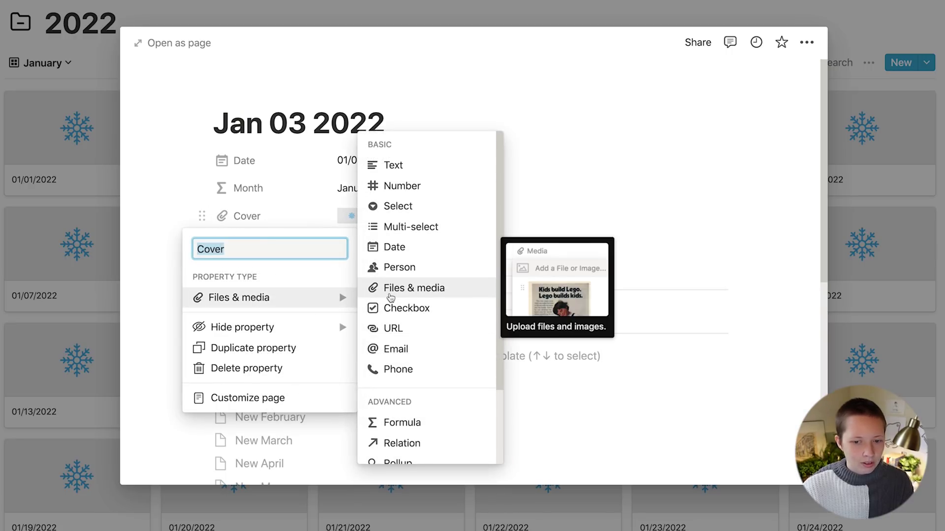
{"action": "left_click", "coordinate": [146, 205]}
- Open the New January template for editing from the card's template list
{"action": "scroll", "coordinate": [146, 206], "scroll_direction": "down", "scroll_amount": 5}
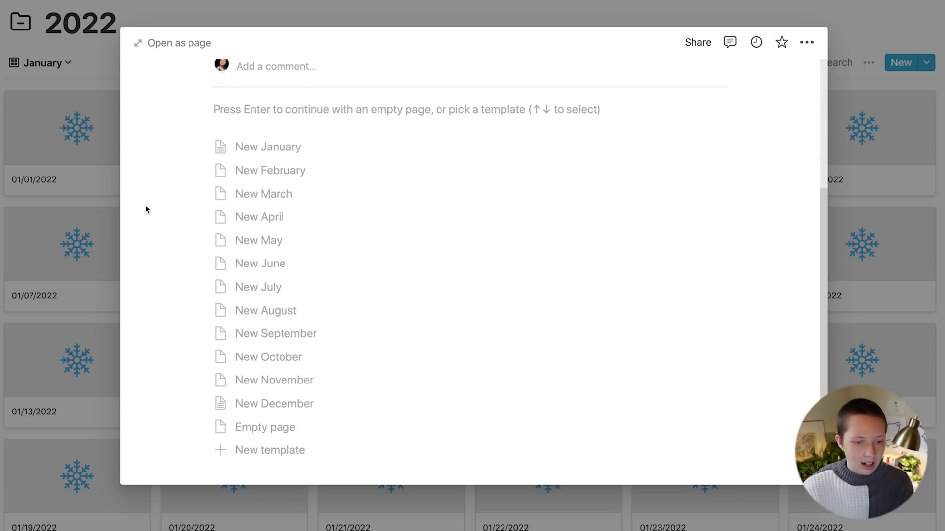
{"action": "scroll", "coordinate": [145, 207], "scroll_direction": "down", "scroll_amount": 1}
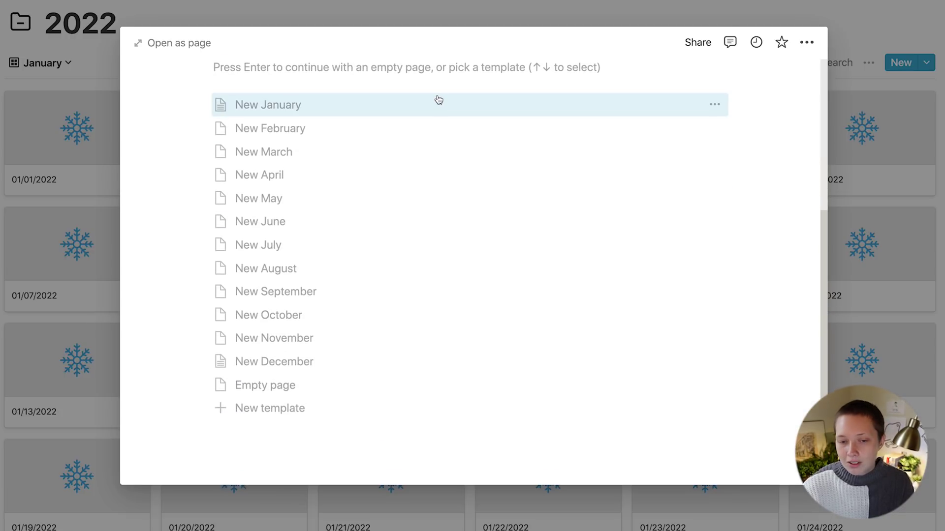
{"action": "left_click", "coordinate": [720, 107]}
{"action": "left_click", "coordinate": [754, 85]}
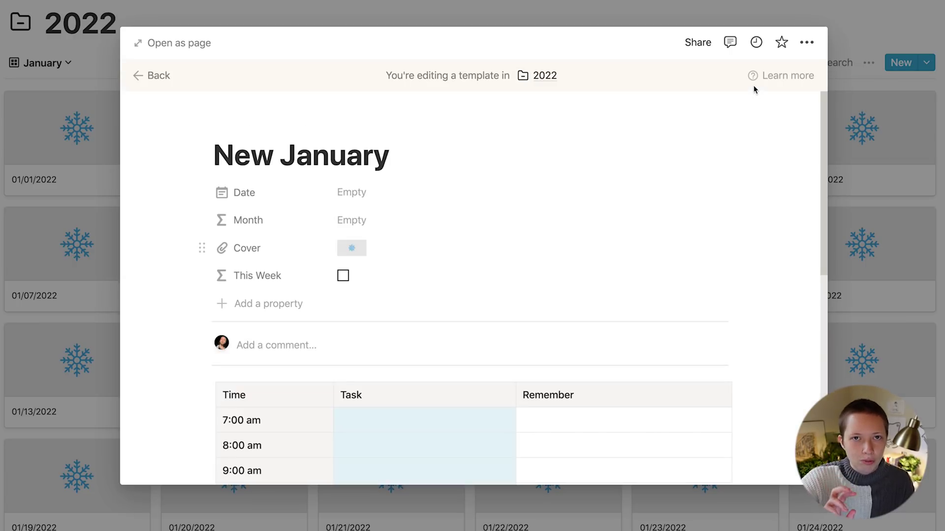
- Expand the New January template to a full page and review its hourly timetable
{"action": "scroll", "coordinate": [178, 173], "scroll_direction": "down", "scroll_amount": 6}
{"action": "scroll", "coordinate": [178, 176], "scroll_direction": "down", "scroll_amount": 1}
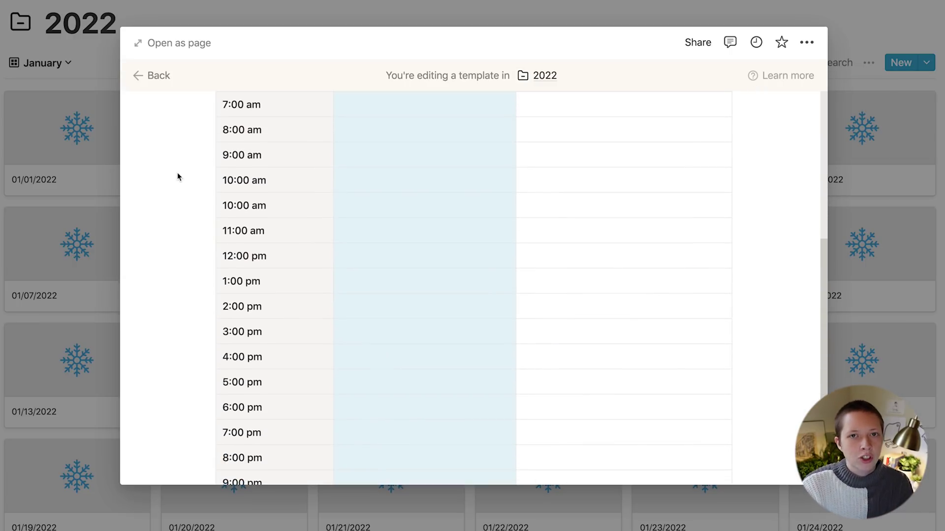
{"action": "scroll", "coordinate": [177, 177], "scroll_direction": "up", "scroll_amount": 1}
{"action": "left_click", "coordinate": [171, 43]}
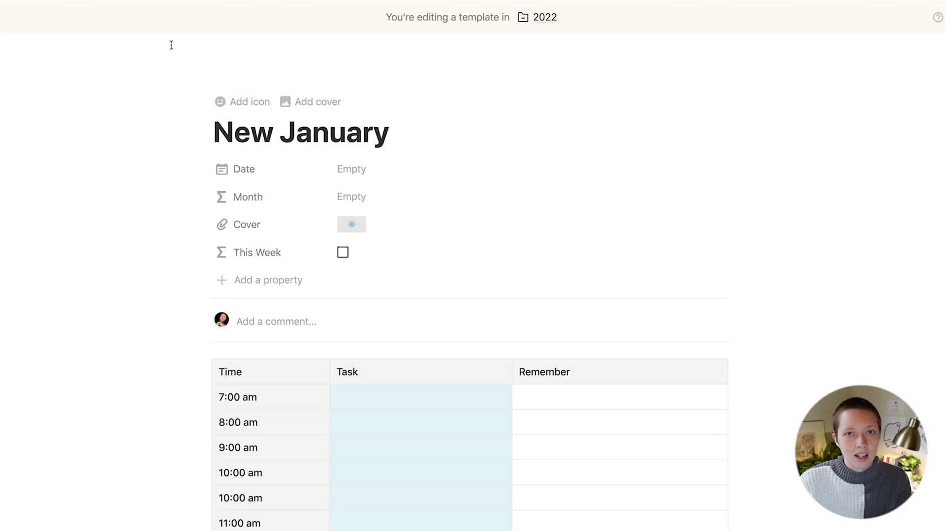
{"action": "scroll", "coordinate": [140, 312], "scroll_direction": "down", "scroll_amount": 6}
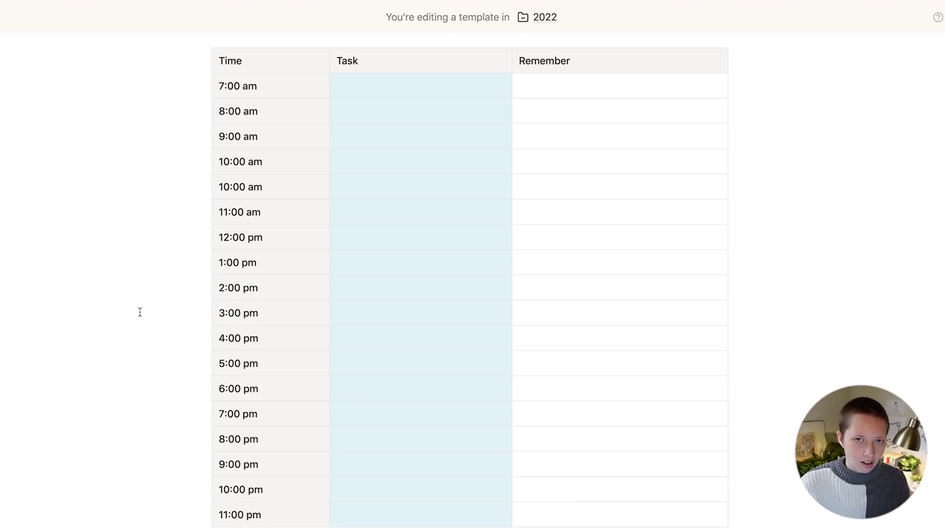
{"action": "scroll", "coordinate": [376, 460], "scroll_direction": "down", "scroll_amount": 3}
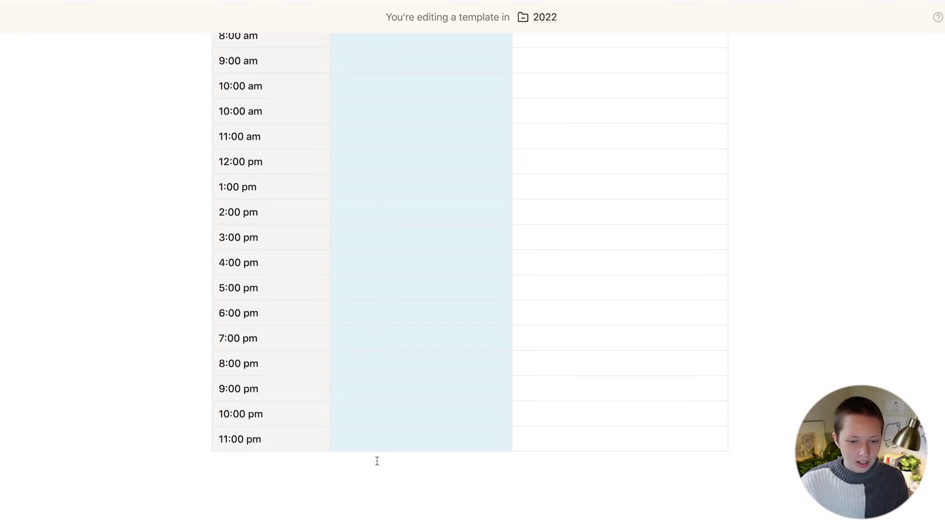
- Try a yellow background on the timetable's Task column and undo the colour change
{"action": "scroll", "coordinate": [376, 460], "scroll_direction": "up", "scroll_amount": 6}
{"action": "left_click", "coordinate": [420, 198]}
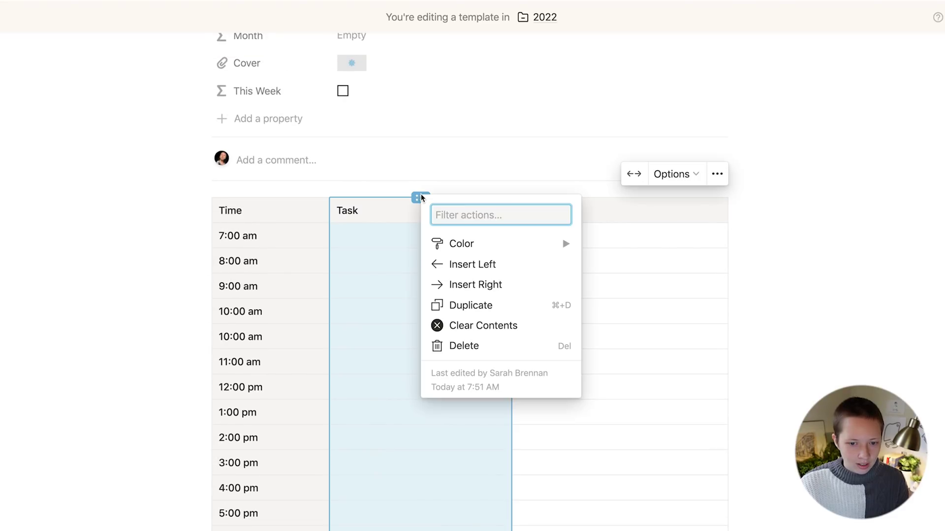
{"action": "mouse_move", "coordinate": [545, 243]}
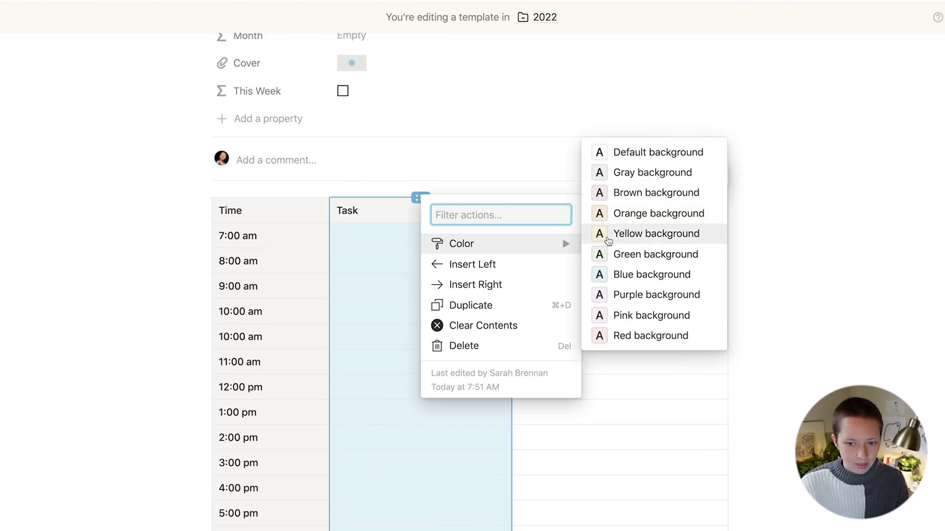
{"action": "left_click", "coordinate": [609, 234]}
{"action": "key", "text": "super+z"}
- Look over the template's timetable from the first to the last hour, and leave the template for the 2022 Homebase page
{"action": "scroll", "coordinate": [281, 326], "scroll_direction": "down", "scroll_amount": 7}
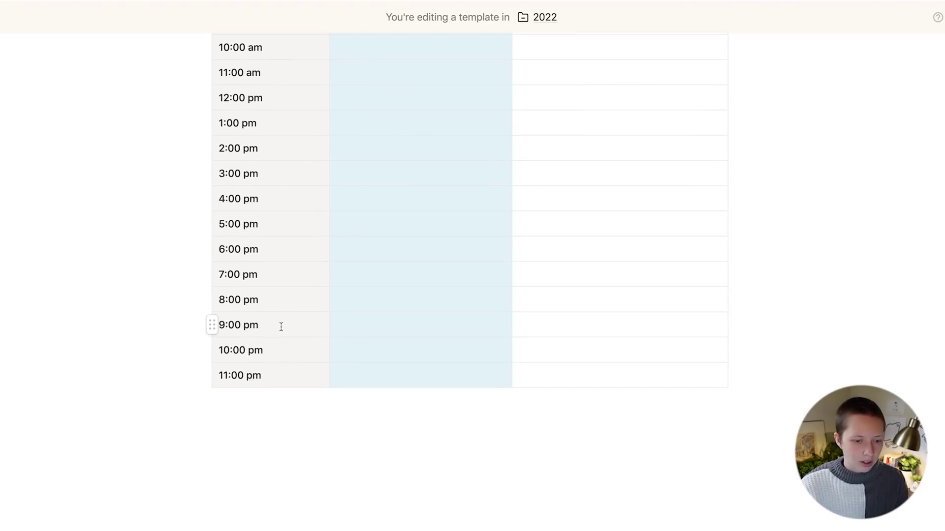
{"action": "scroll", "coordinate": [281, 327], "scroll_direction": "up", "scroll_amount": 4}
{"action": "scroll", "coordinate": [281, 327], "scroll_direction": "down", "scroll_amount": 4}
{"action": "scroll", "coordinate": [281, 327], "scroll_direction": "up", "scroll_amount": 5}
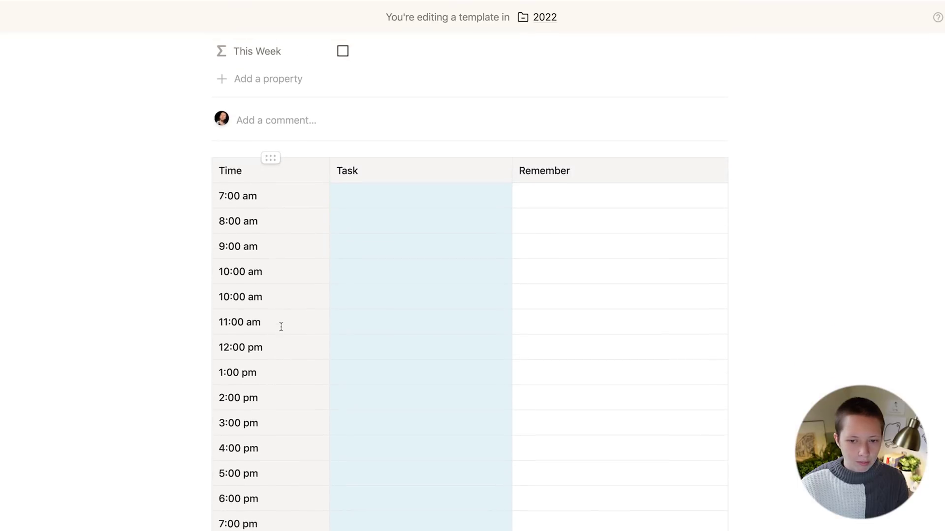
{"action": "scroll", "coordinate": [281, 327], "scroll_direction": "up", "scroll_amount": 2}
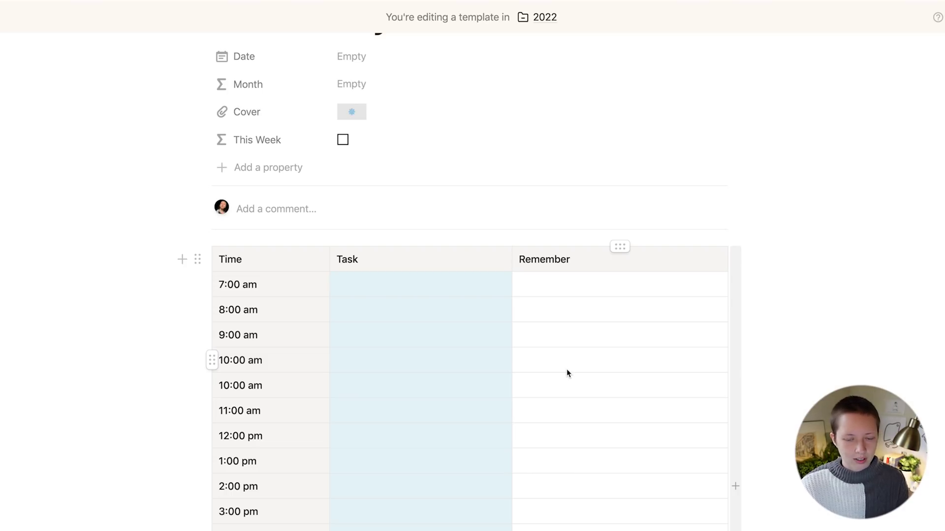
{"action": "scroll", "coordinate": [567, 373], "scroll_direction": "down", "scroll_amount": 4}
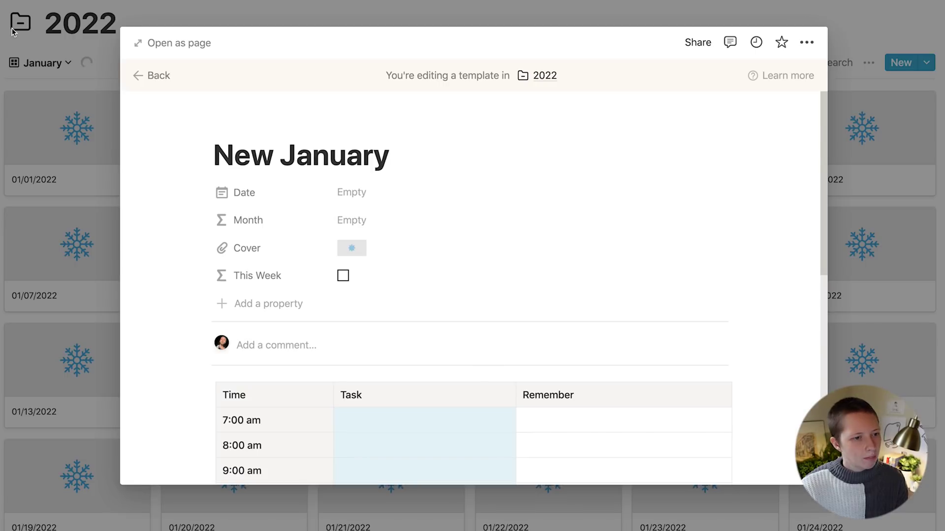
{"action": "key", "text": "Escape"}
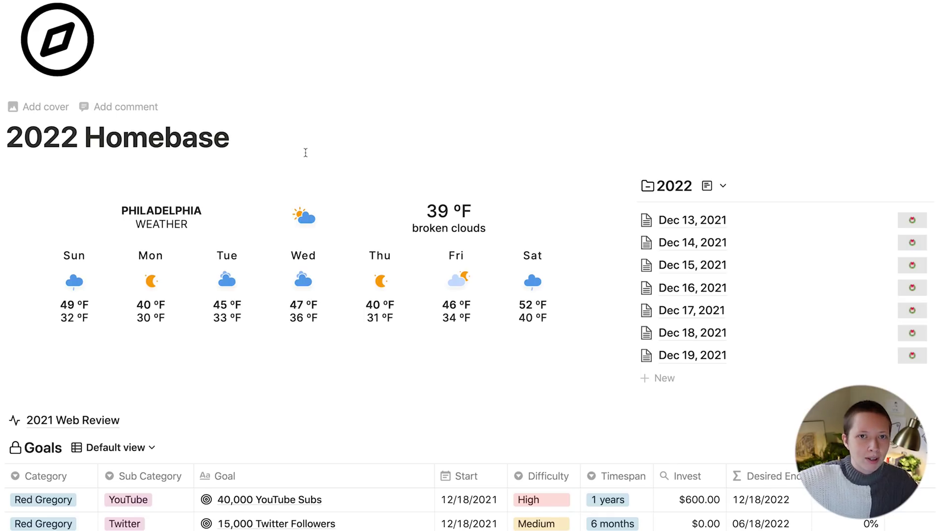
- Show the sidebar, and collapse and re-expand the Favorites section and the 2022 Homebase page tree
{"action": "scroll", "coordinate": [305, 152], "scroll_direction": "down", "scroll_amount": 5}
{"action": "key", "text": "super+backslash"}
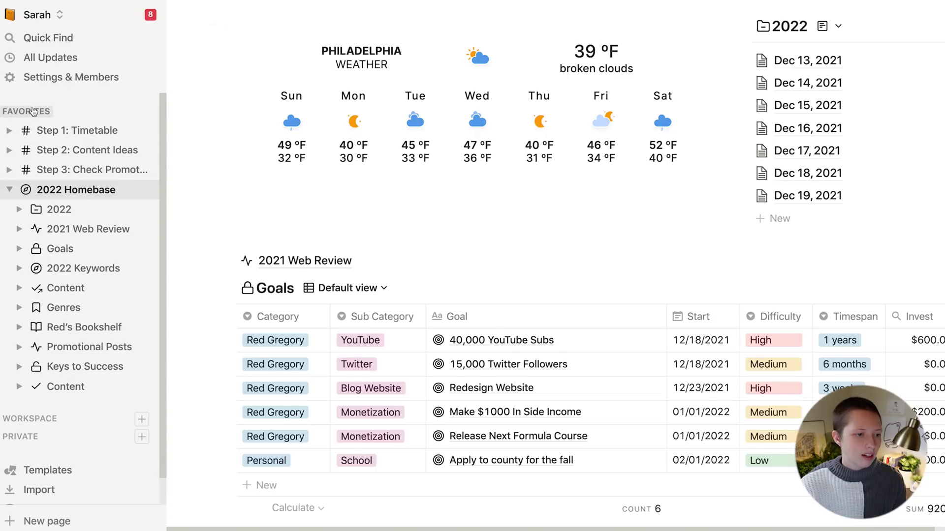
{"action": "left_click", "coordinate": [32, 112]}
{"action": "left_click", "coordinate": [32, 112]}
{"action": "left_click", "coordinate": [10, 190]}
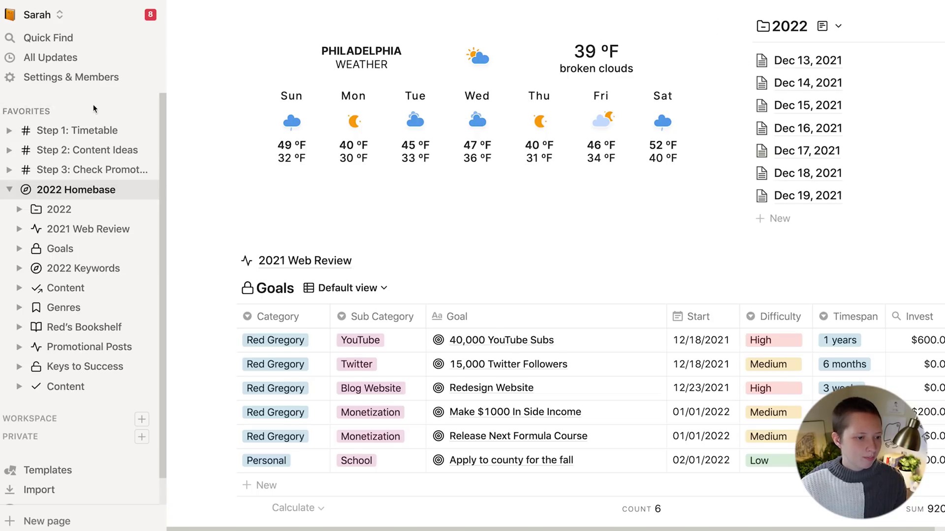
{"action": "left_click", "coordinate": [11, 190]}
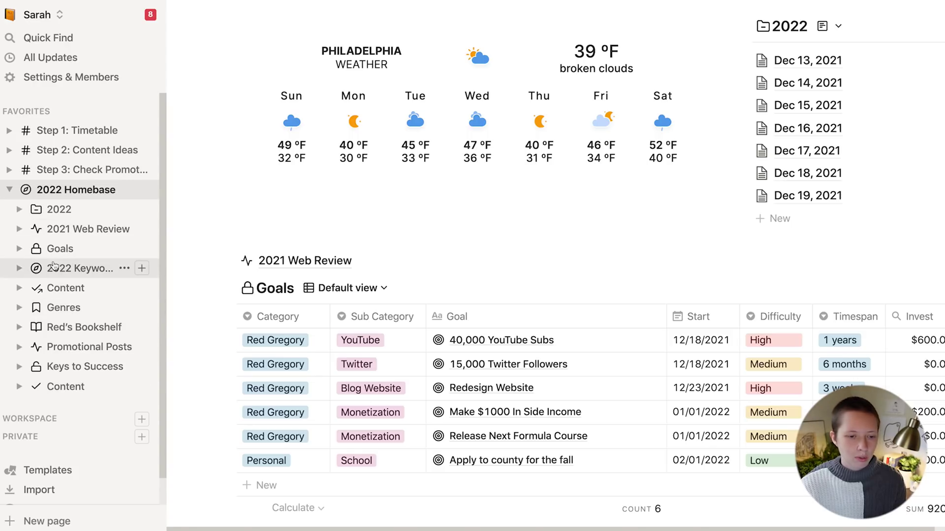
- Expand the 2022 database under 2022 Homebase, open its This Week view and inspect the view's filter
{"action": "left_click", "coordinate": [19, 209]}
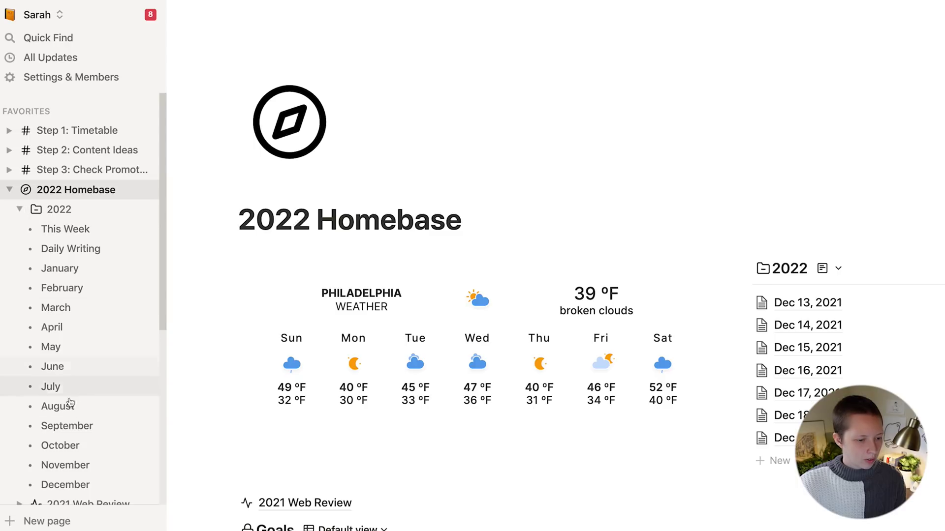
{"action": "left_click", "coordinate": [65, 236]}
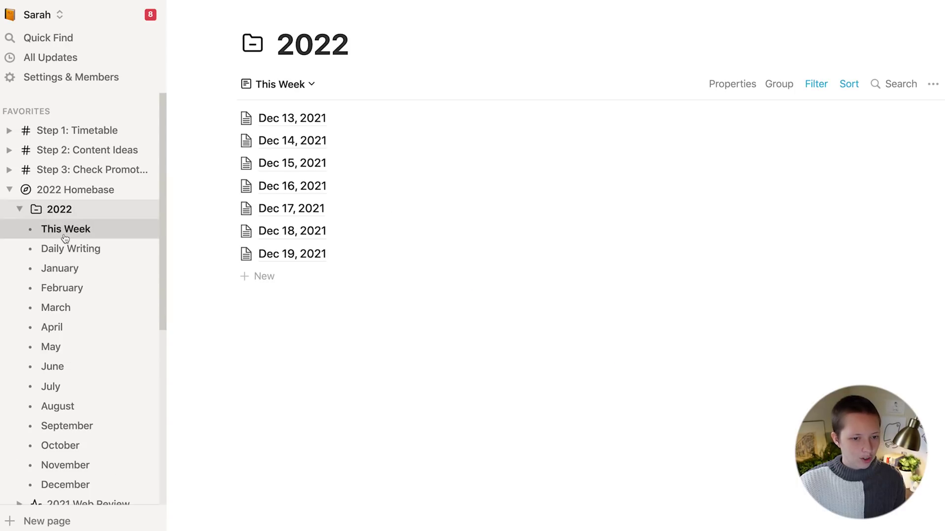
{"action": "left_click", "coordinate": [816, 85]}
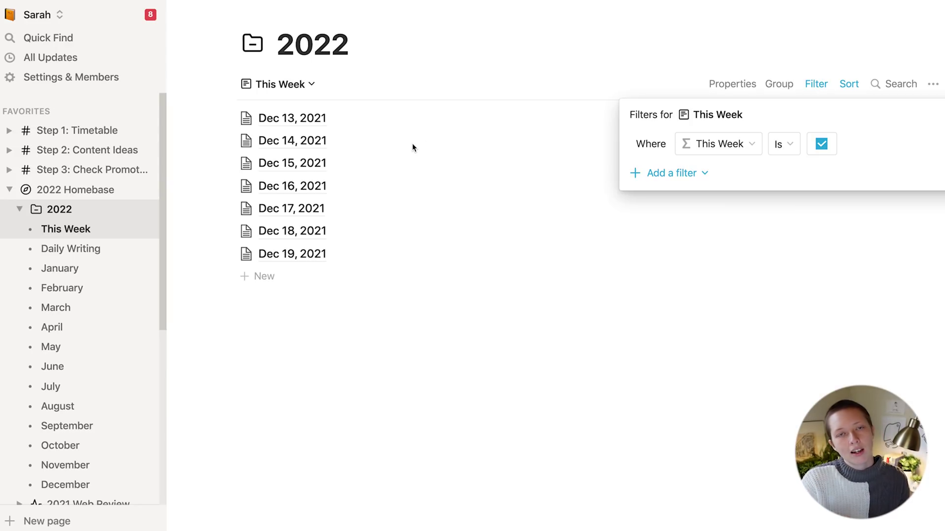
- Open the Dec 13, 2021 entry and display the formula behind its This Week property
{"action": "left_click", "coordinate": [292, 118]}
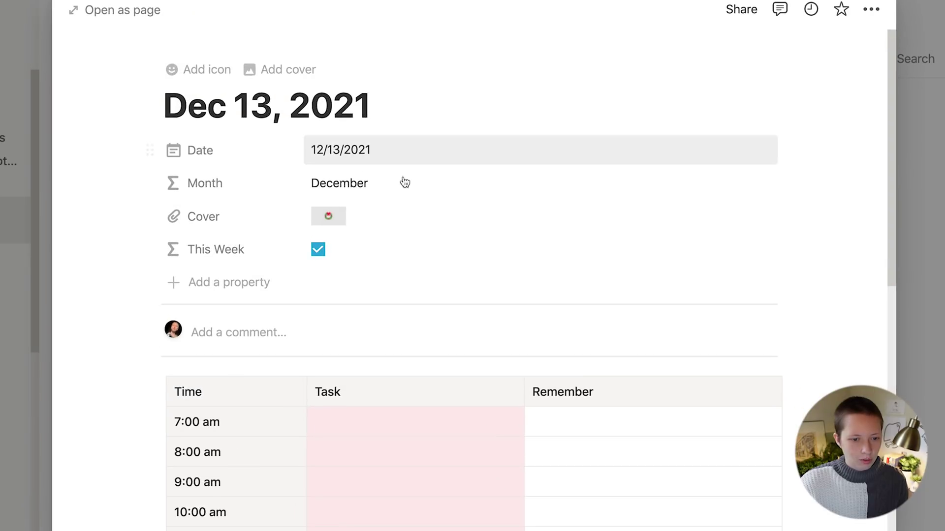
{"action": "left_click", "coordinate": [346, 250]}
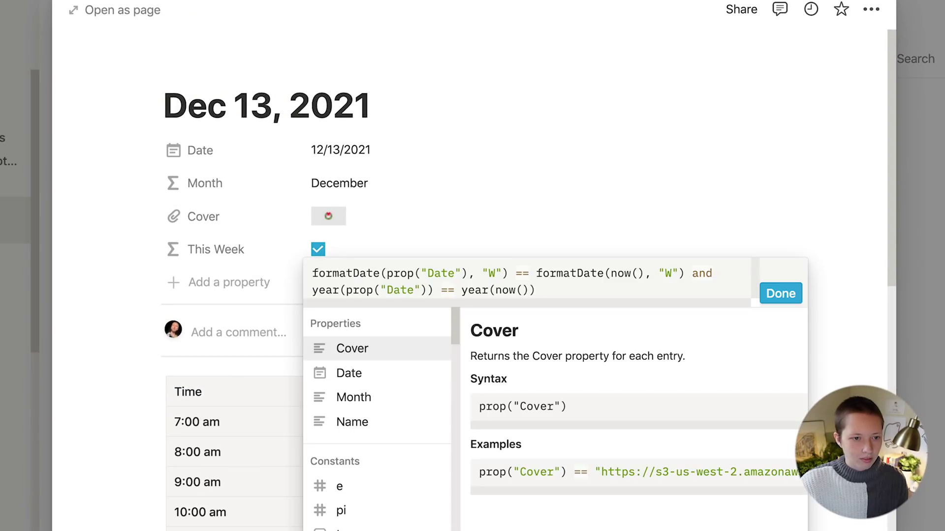
- Open the Dec 13, 2021 entry as a full page and examine the "W" and formatDate(now(), "W") parts of its This Week formula
{"action": "left_click", "coordinate": [134, 10]}
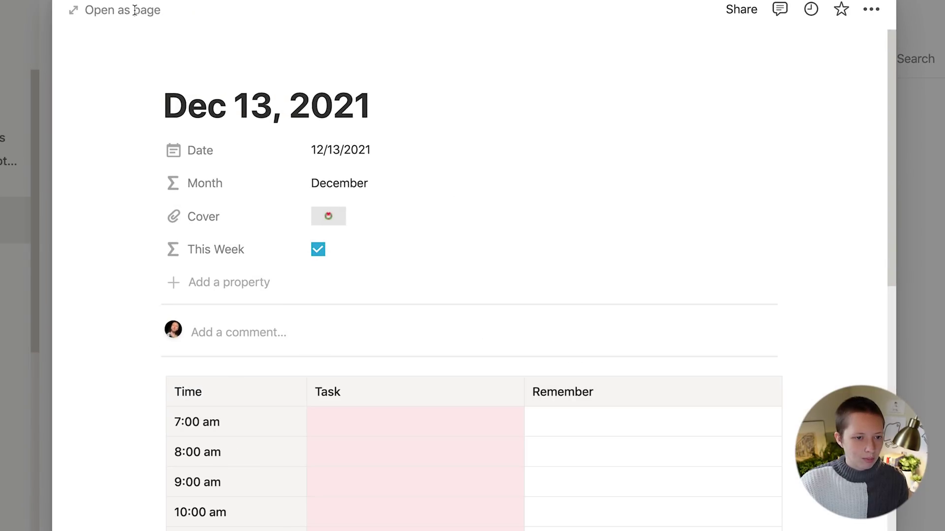
{"action": "left_click", "coordinate": [133, 10]}
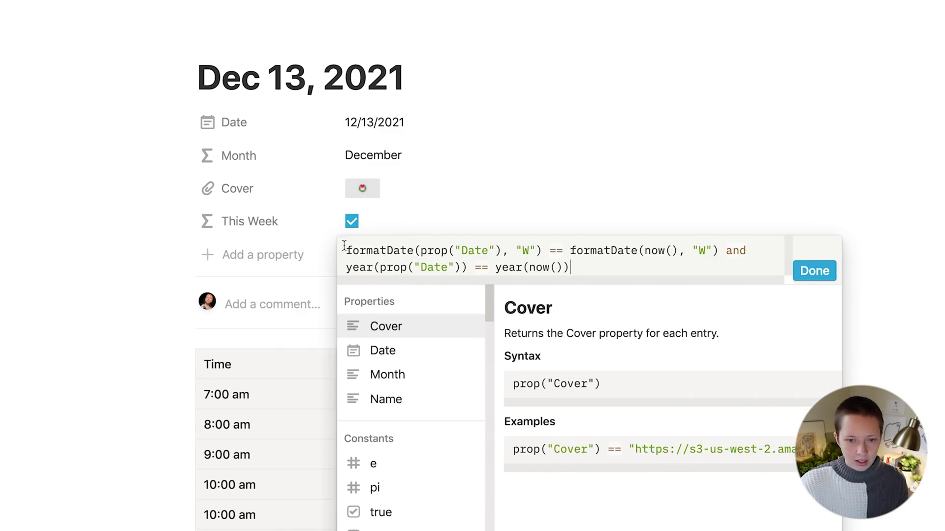
{"action": "double_click", "coordinate": [525, 251]}
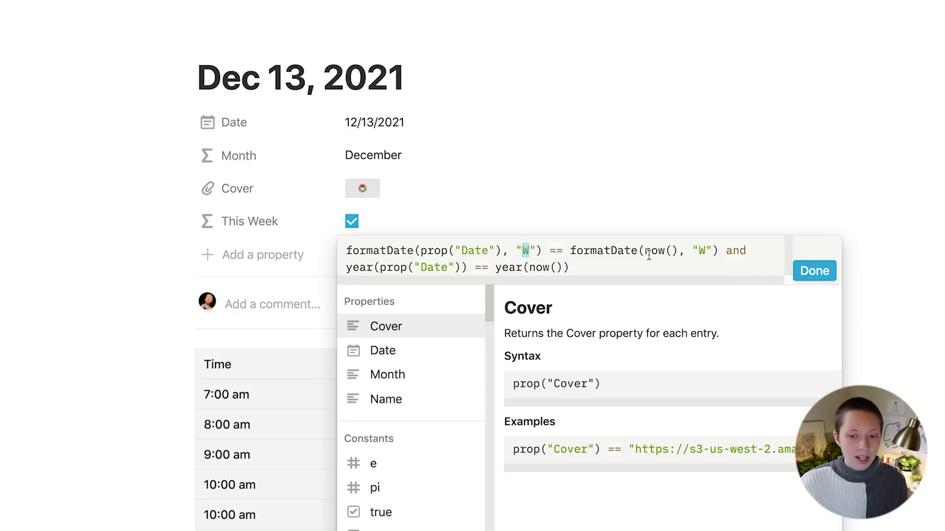
{"action": "left_click", "coordinate": [572, 253]}
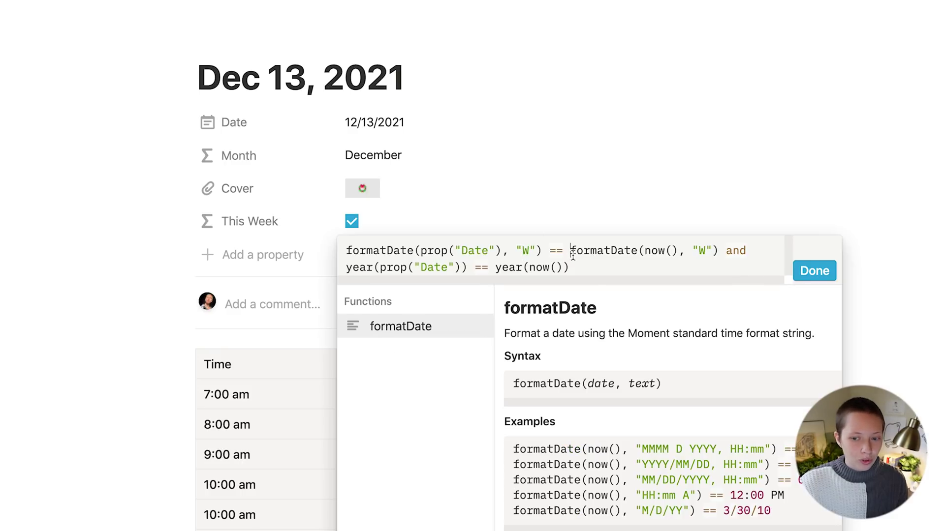
{"action": "left_click", "coordinate": [654, 253]}
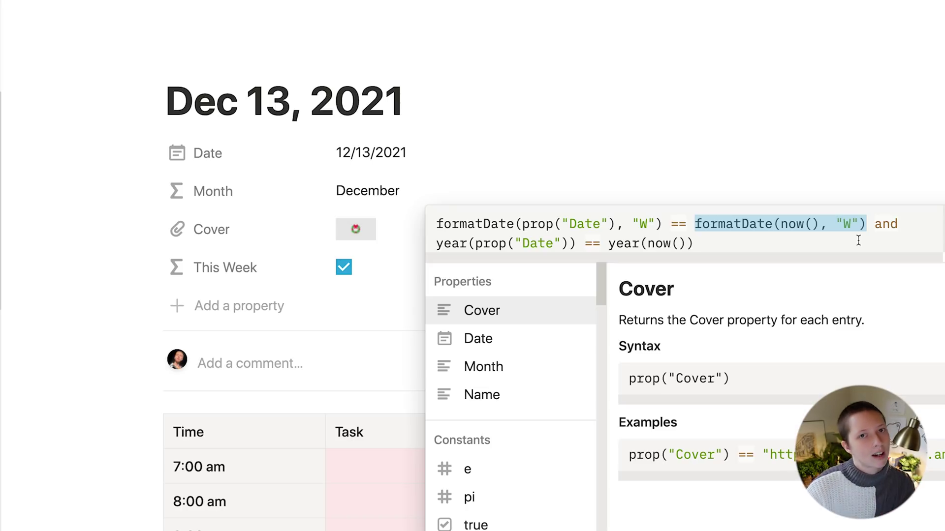
{"action": "left_click", "coordinate": [858, 240]}
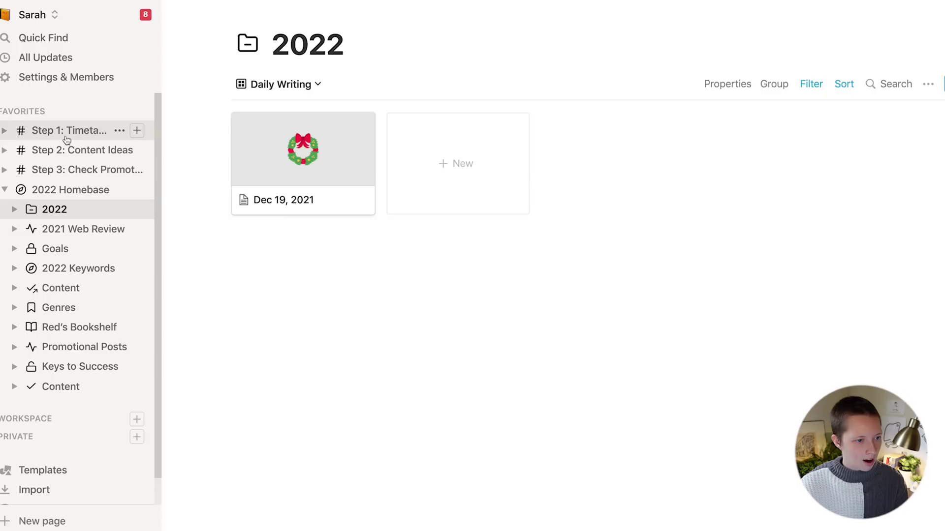
- Expand and open the Step 1: Timetable favorite, and hide the sidebar to view its linked 2022 database
{"action": "left_click", "coordinate": [7, 132]}
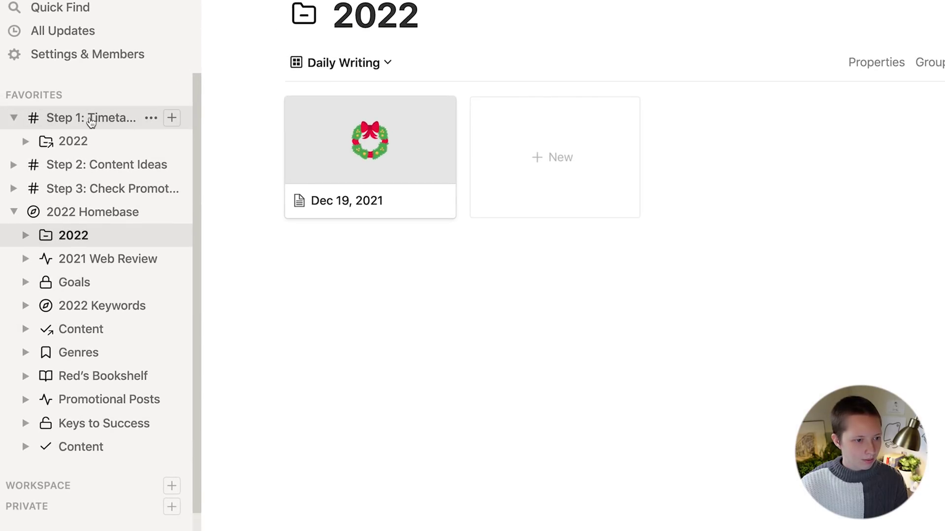
{"action": "left_click", "coordinate": [97, 121]}
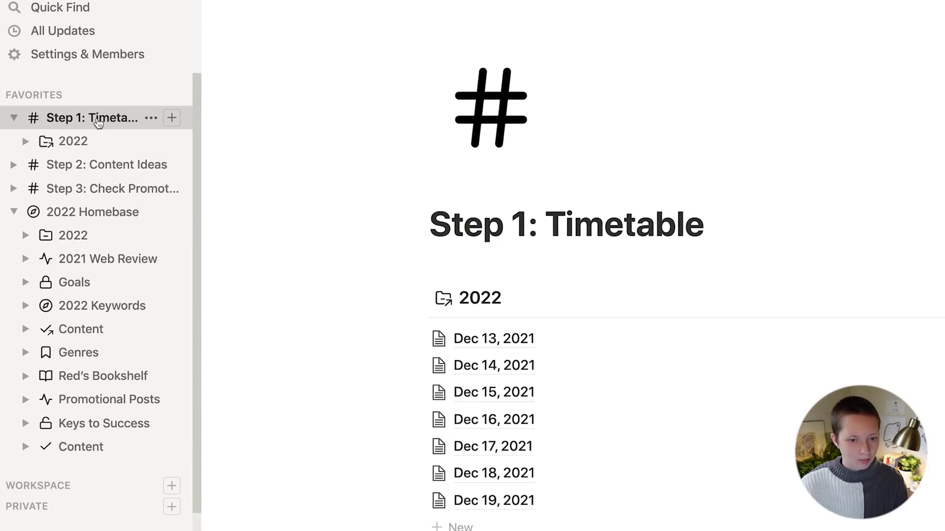
{"action": "key", "text": "super+backslash"}
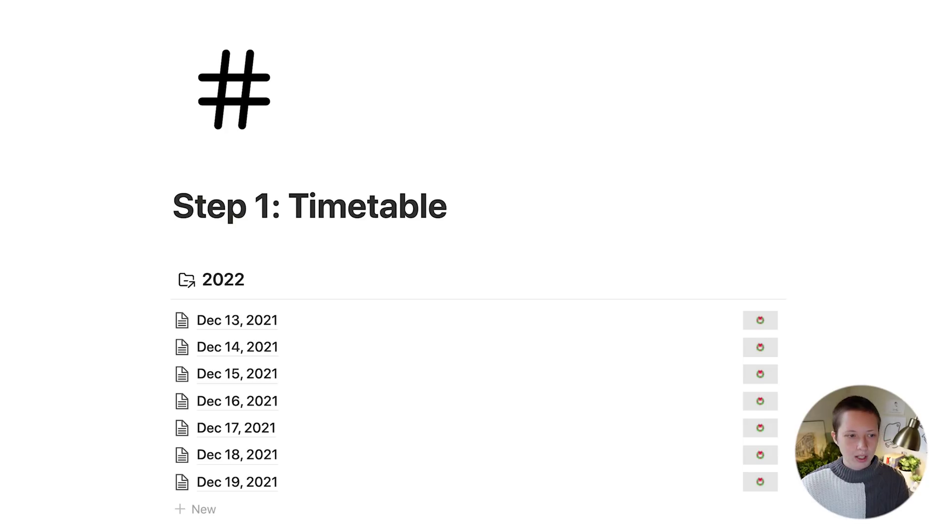
{"action": "scroll", "coordinate": [541, 285], "scroll_direction": "down", "scroll_amount": 3}
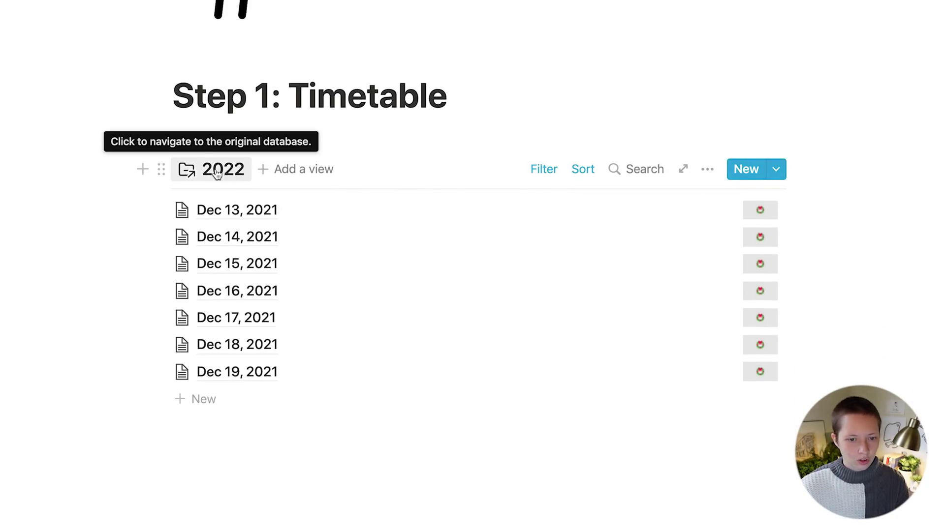
- Try to insert a linked database block below the Step 1: Timetable title
{"action": "left_click", "coordinate": [458, 95]}
{"action": "key", "text": "Return"}
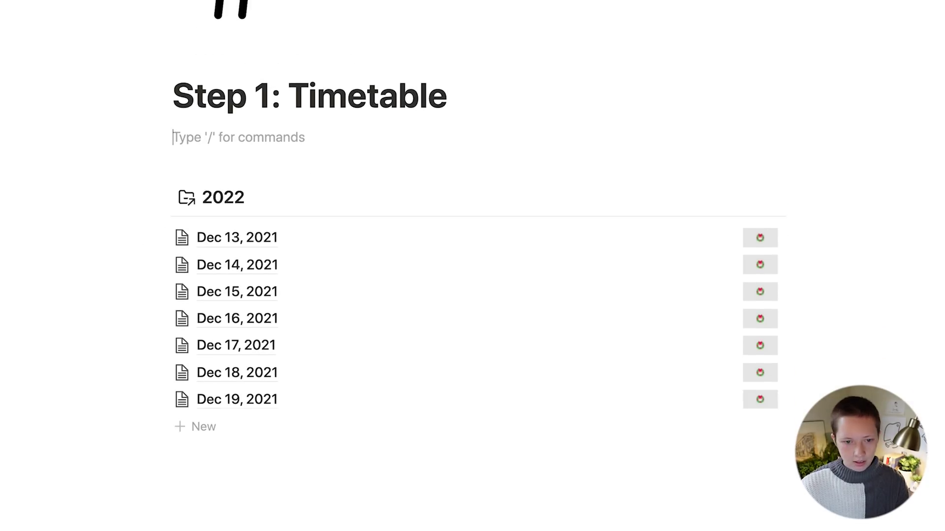
{"action": "type", "text": "/link"}
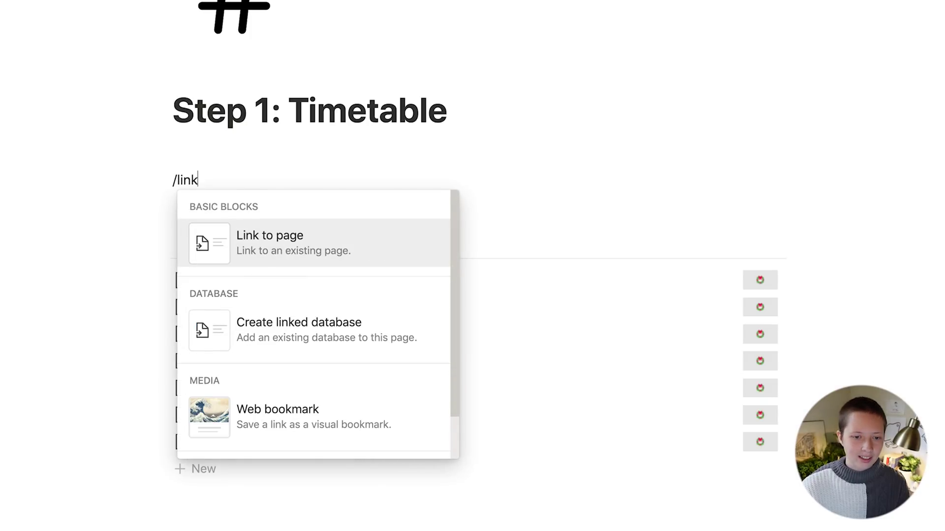
{"action": "left_click", "coordinate": [337, 331]}
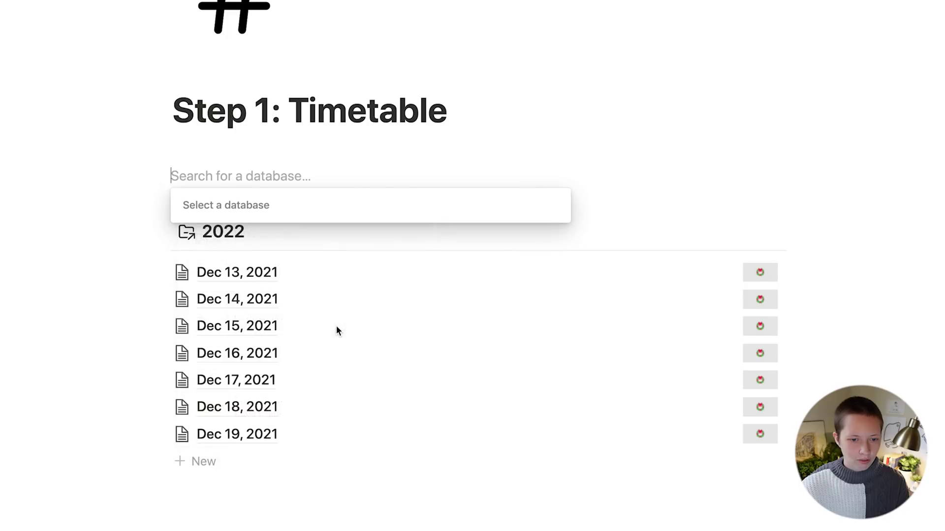
{"action": "left_click", "coordinate": [70, 254]}
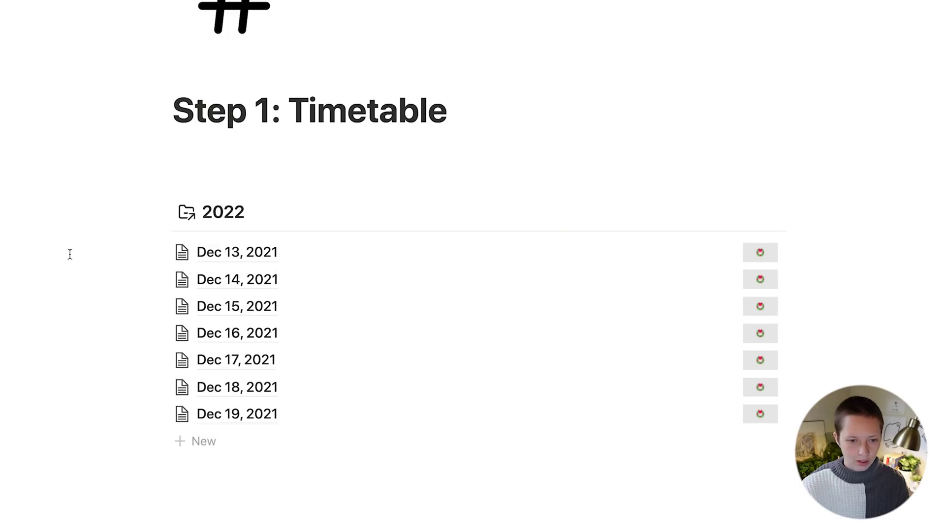
- Inspect the filter and sort settings of the linked 2022 database on the Step 1: Timetable page
{"action": "left_click", "coordinate": [532, 184]}
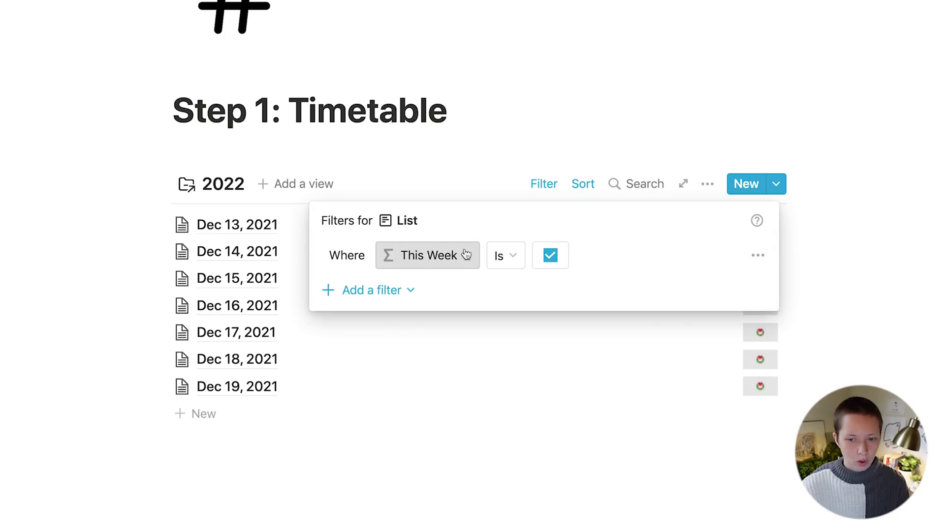
{"action": "left_click", "coordinate": [123, 231]}
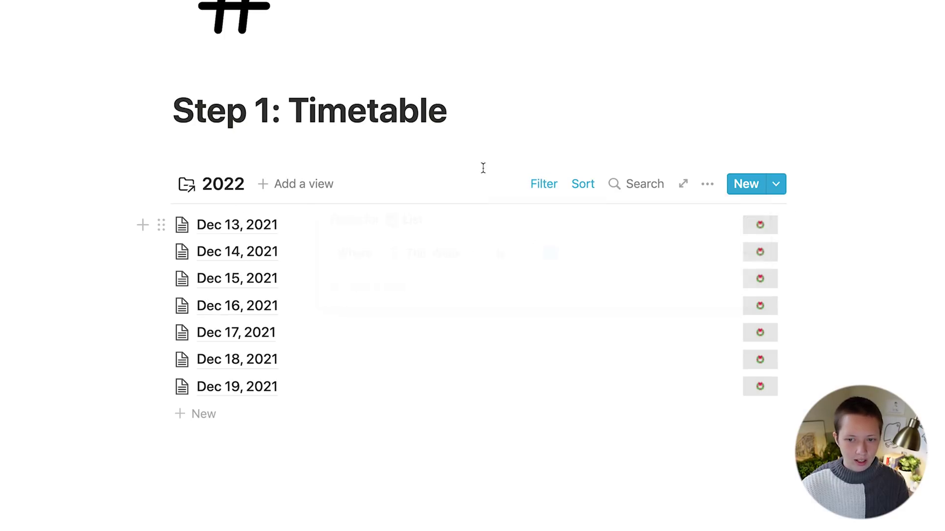
{"action": "left_click", "coordinate": [586, 184]}
{"action": "left_click", "coordinate": [99, 247]}
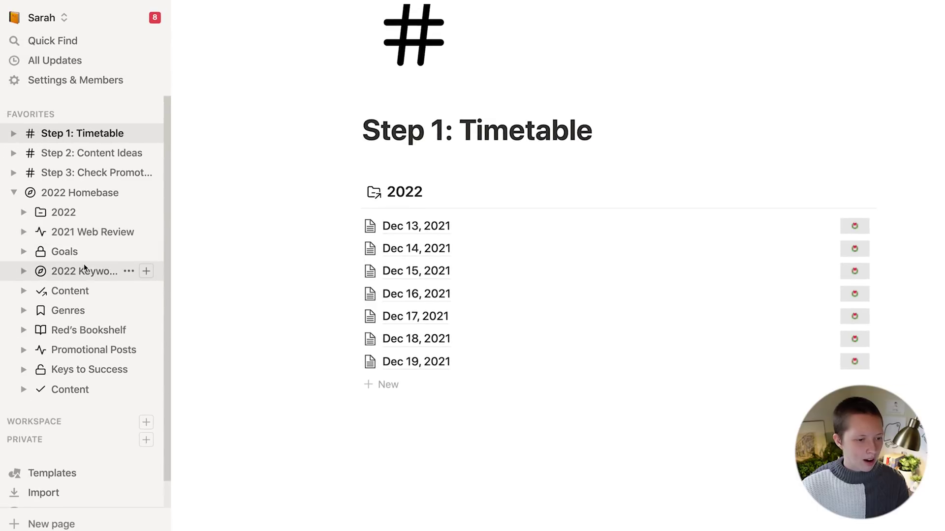
- Open the Goals database, and return to the 2022 Homebase page to view its embedded Goals table
{"action": "left_click", "coordinate": [73, 253]}
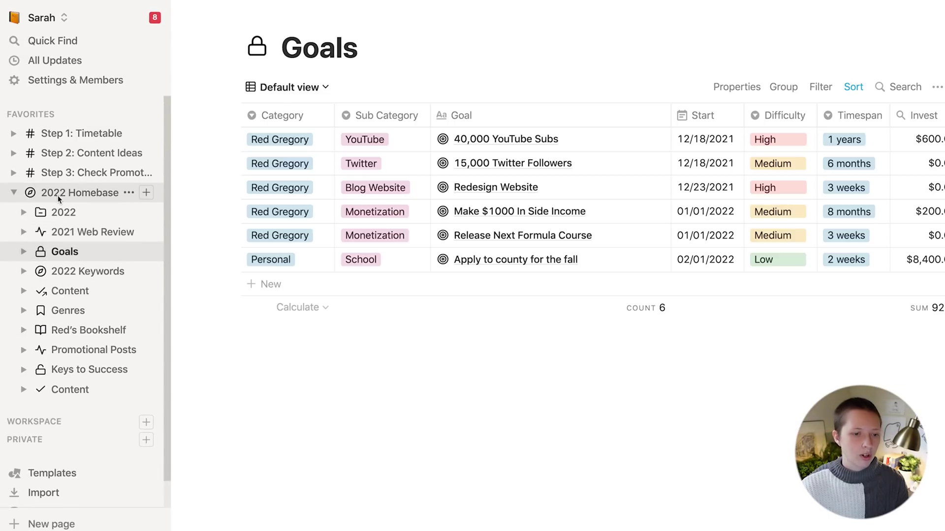
{"action": "left_click", "coordinate": [58, 195]}
{"action": "scroll", "coordinate": [281, 234], "scroll_direction": "down", "scroll_amount": 5}
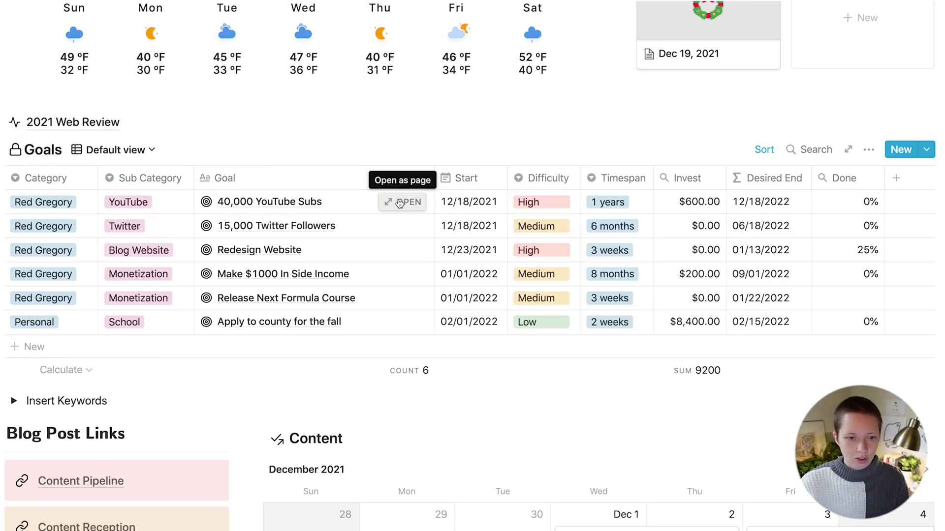
- Open the 40,000 YouTube Subs goal as a full page and look over its properties and contents
{"action": "left_click", "coordinate": [399, 203]}
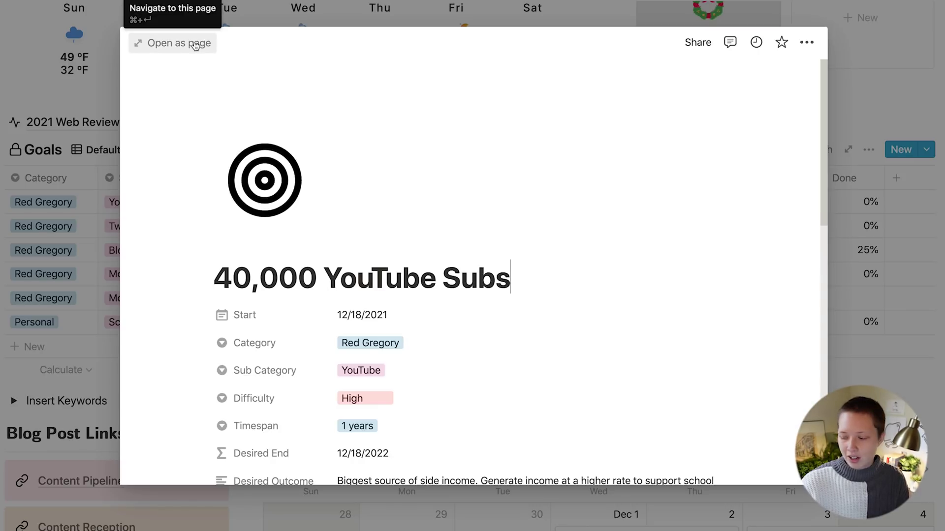
{"action": "left_click", "coordinate": [195, 45]}
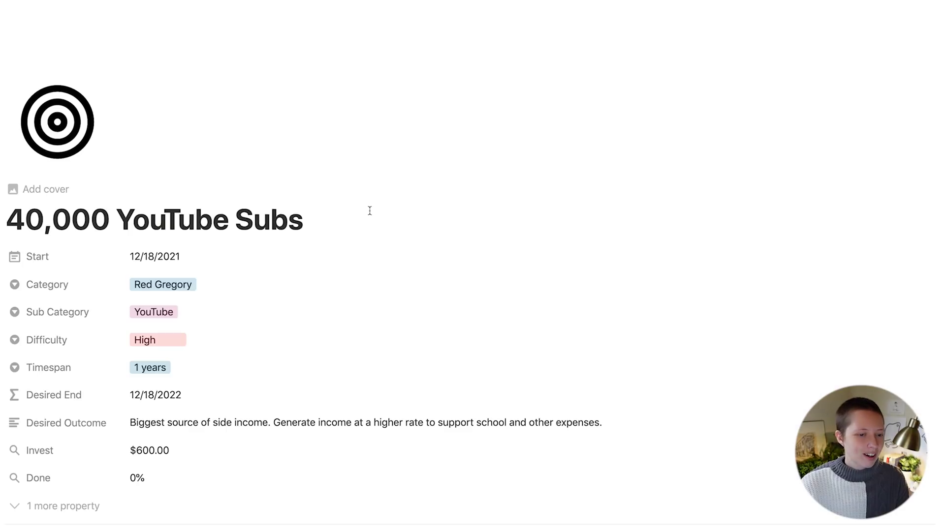
{"action": "scroll", "coordinate": [370, 210], "scroll_direction": "down", "scroll_amount": 5}
{"action": "scroll", "coordinate": [370, 211], "scroll_direction": "up", "scroll_amount": 3}
{"action": "scroll", "coordinate": [370, 210], "scroll_direction": "up", "scroll_amount": 1}
{"action": "scroll", "coordinate": [369, 210], "scroll_direction": "down", "scroll_amount": 3}
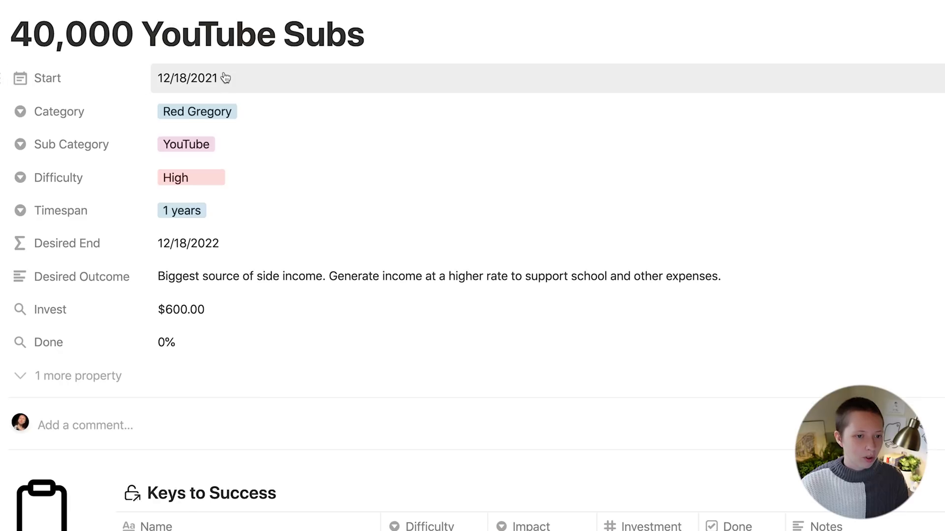
- Check the goal's Start date and its Category and Sub Category options, and view the formula behind Desired End
{"action": "left_click", "coordinate": [225, 78]}
{"action": "left_click", "coordinate": [122, 87]}
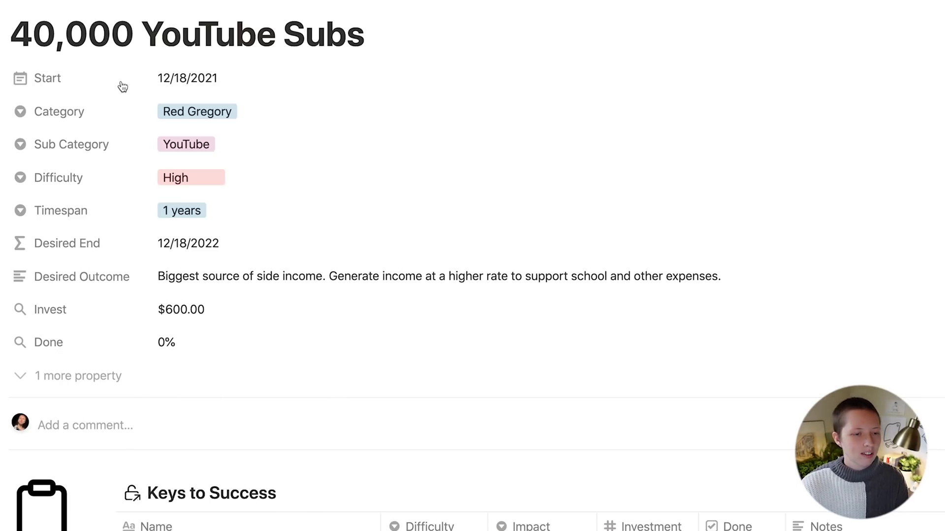
{"action": "left_click", "coordinate": [217, 113]}
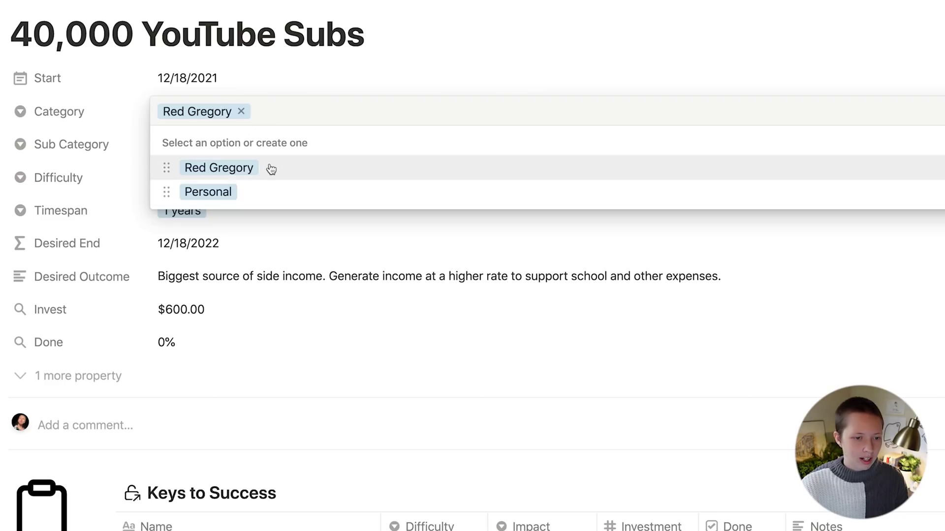
{"action": "key", "text": "Escape"}
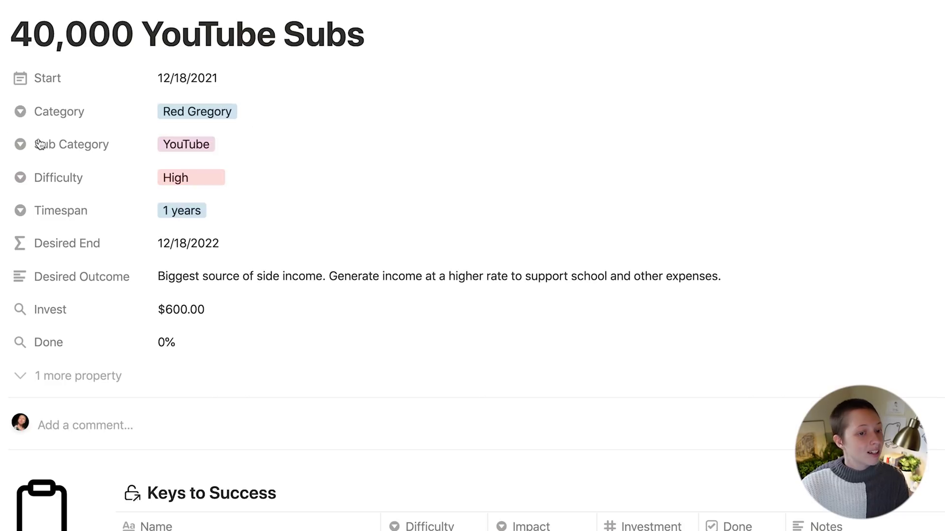
{"action": "left_click", "coordinate": [275, 150]}
{"action": "key", "text": "Escape"}
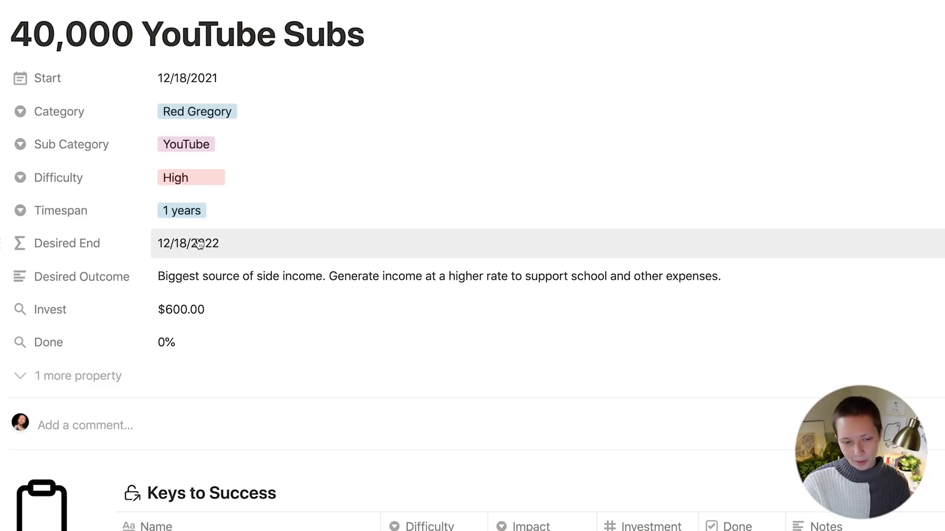
{"action": "left_click", "coordinate": [199, 244]}
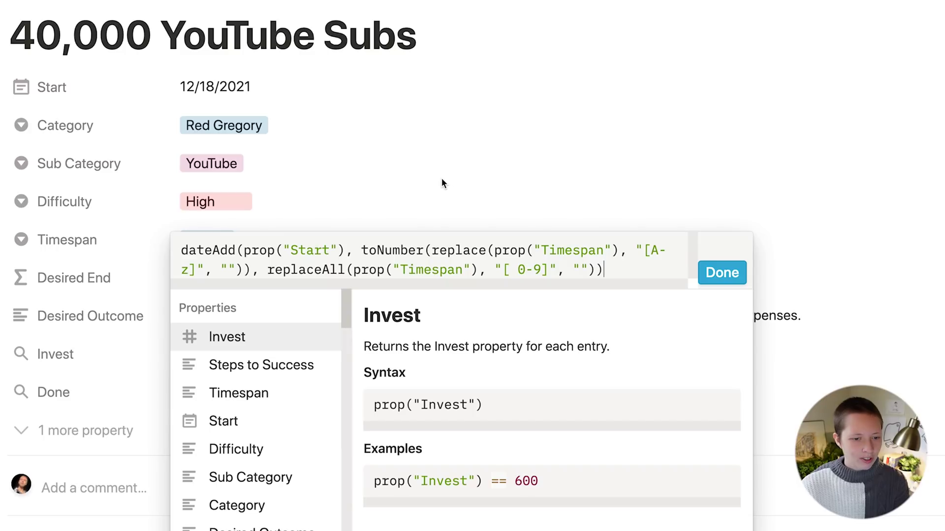
{"action": "left_click", "coordinate": [441, 181]}
- Switch the goal's Timespan to 5 years and 3 weeks to test Desired End, and set it back to 1 years
{"action": "left_click", "coordinate": [236, 240]}
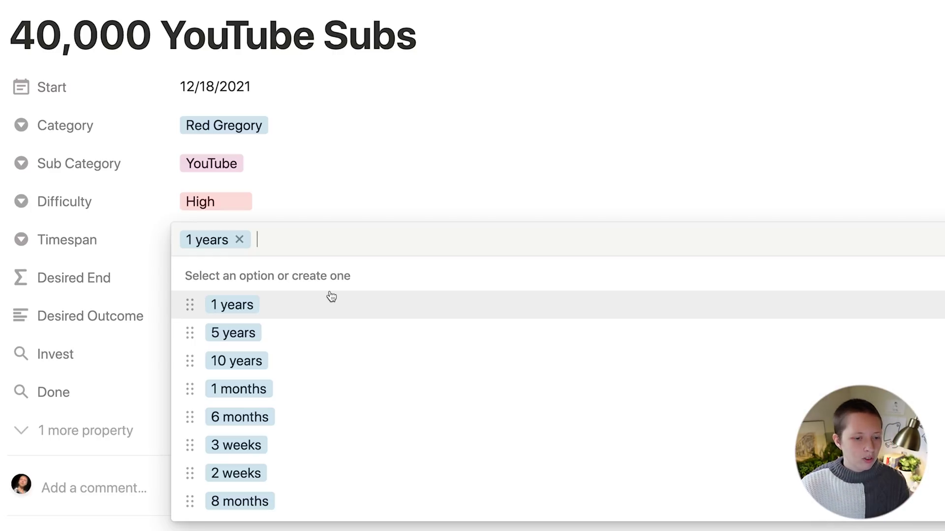
{"action": "left_click", "coordinate": [224, 338]}
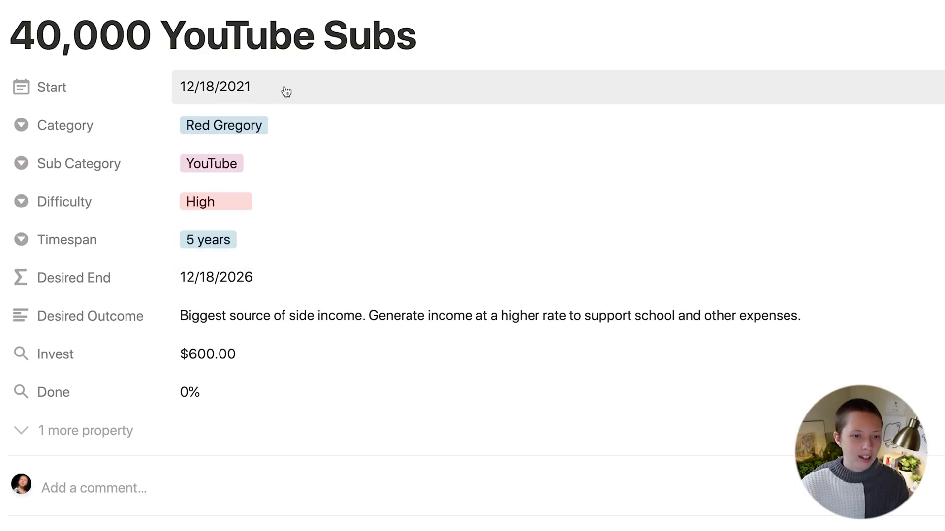
{"action": "left_click", "coordinate": [208, 239]}
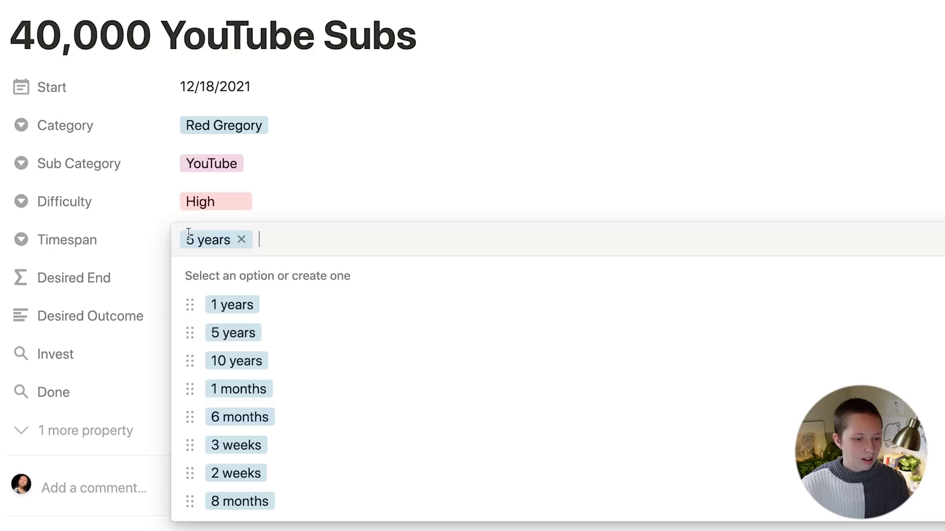
{"action": "left_click", "coordinate": [238, 443]}
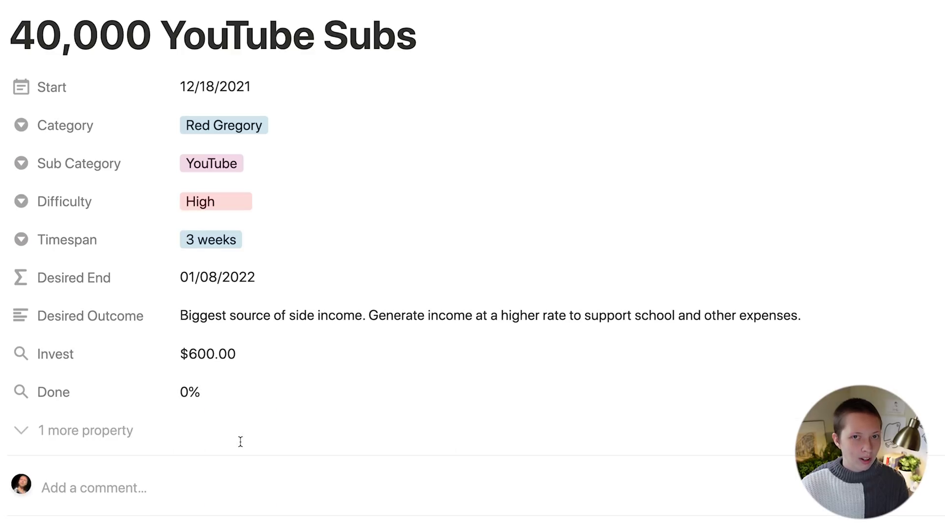
{"action": "left_click", "coordinate": [276, 244]}
{"action": "left_click", "coordinate": [280, 316]}
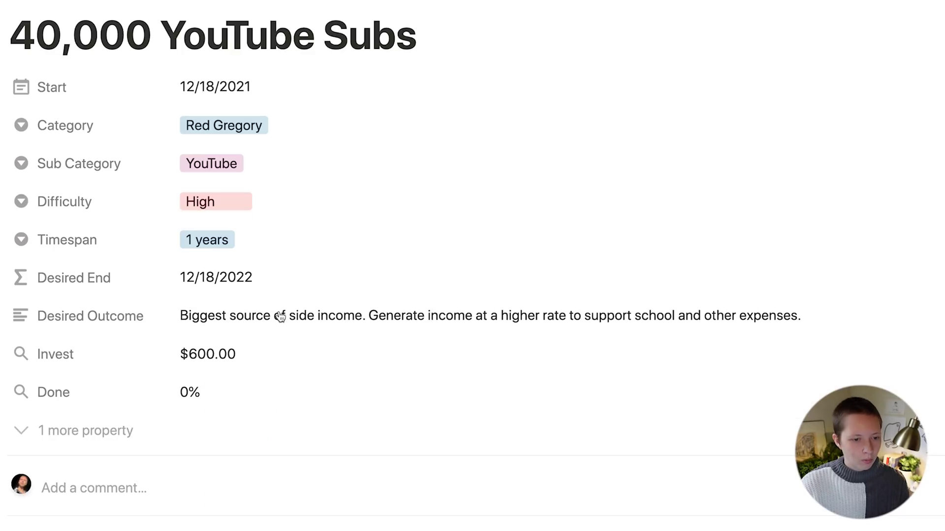
- Review the goal's Timespan options and examine the dateAdd and toNumber parts of the Desired End formula
{"action": "left_click", "coordinate": [212, 243]}
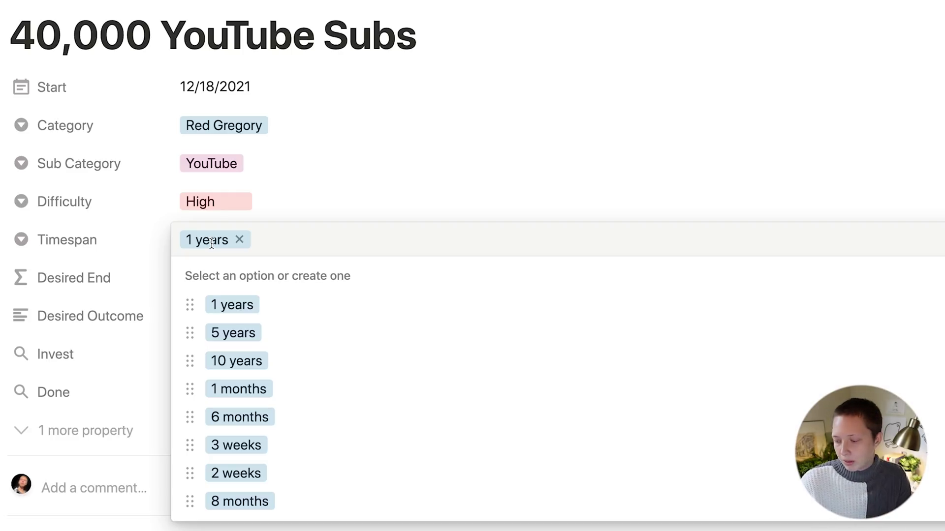
{"action": "left_click", "coordinate": [259, 207]}
{"action": "left_click", "coordinate": [319, 274]}
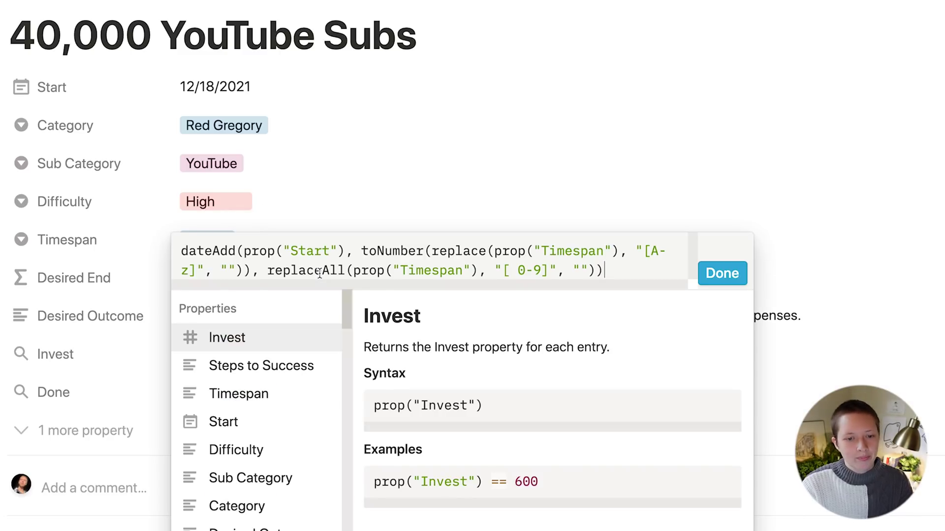
{"action": "left_click_drag", "start_coordinate": [237, 251], "coordinate": [177, 252]}
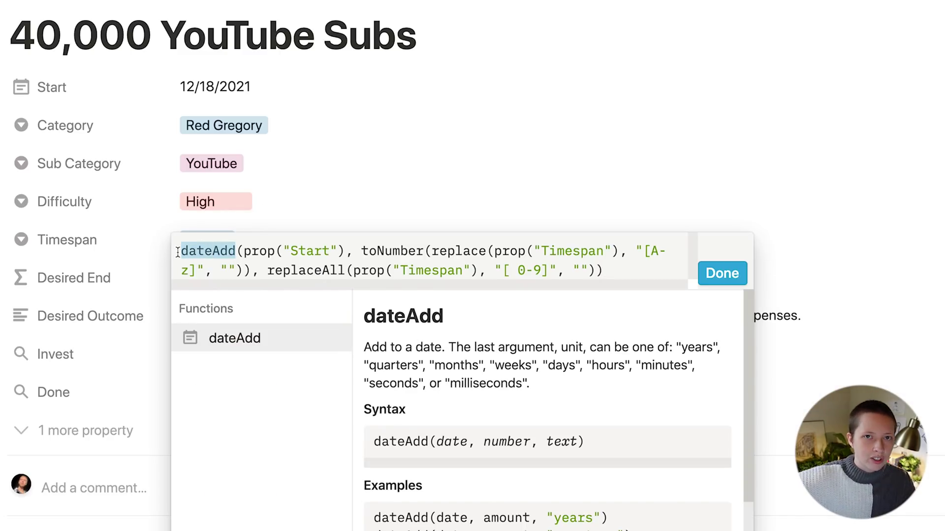
{"action": "left_click", "coordinate": [245, 253]}
{"action": "left_click_drag", "start_coordinate": [245, 252], "coordinate": [477, 271]}
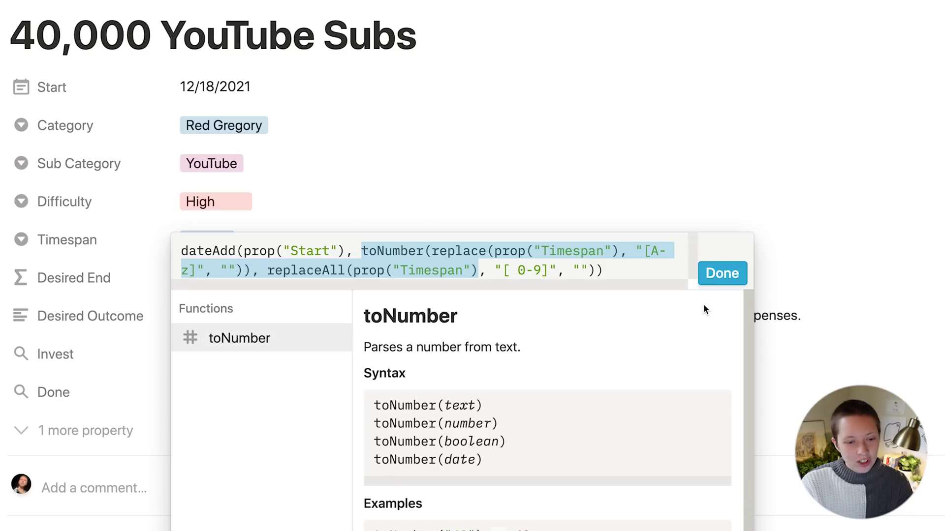
{"action": "left_click", "coordinate": [726, 275]}
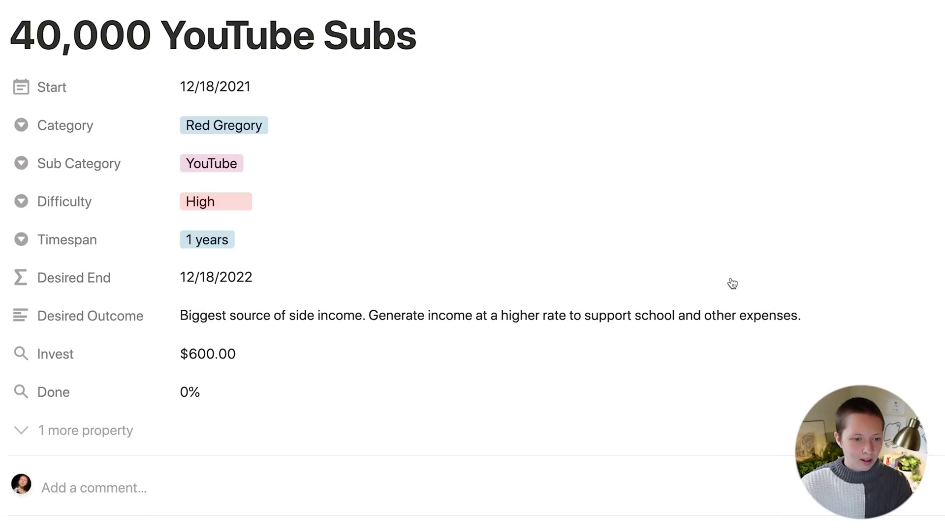
{"action": "left_click", "coordinate": [305, 226]}
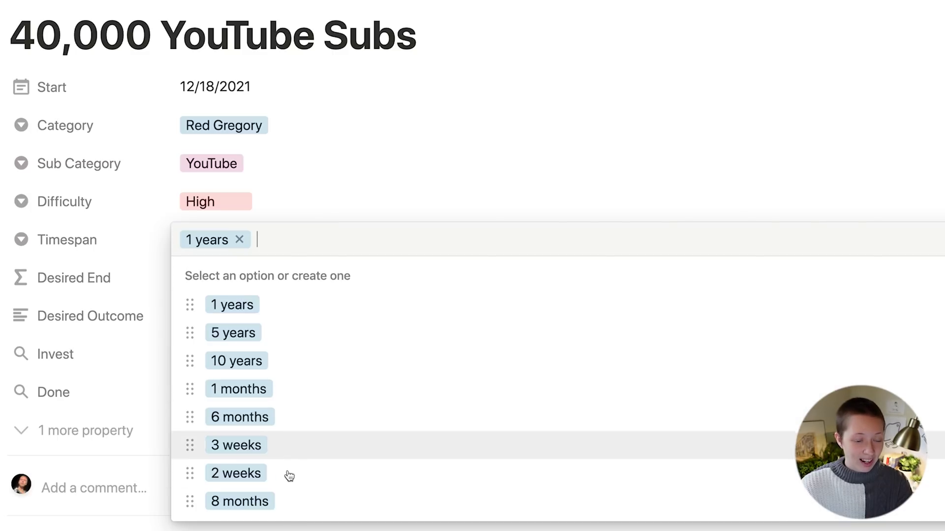
{"action": "left_click", "coordinate": [116, 296]}
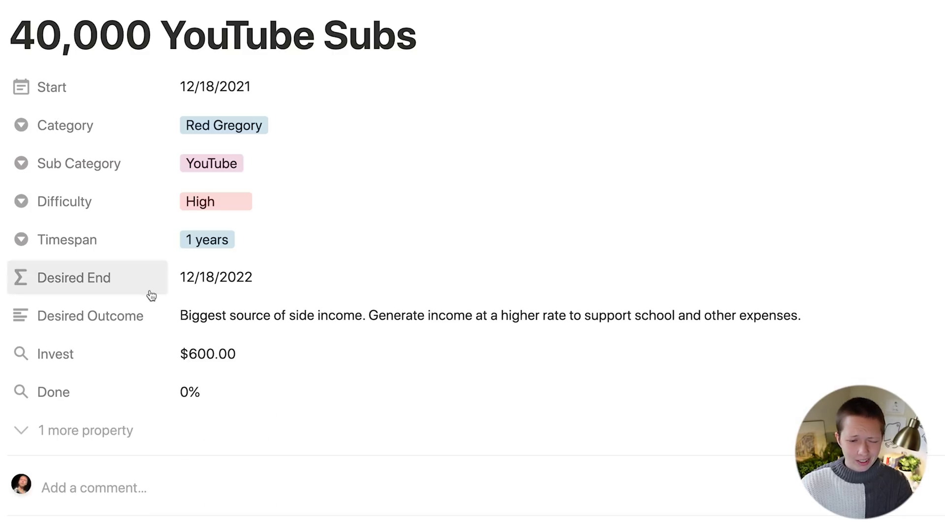
- Simplify the Desired End formula by replacing the replace function inside toNumber with prop("Timespan")
{"action": "left_click", "coordinate": [232, 291]}
{"action": "left_click", "coordinate": [355, 251]}
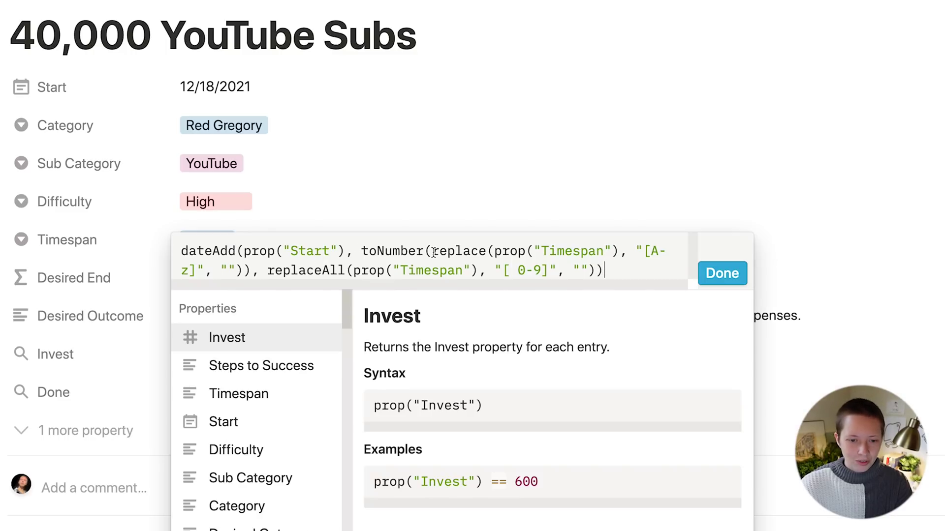
{"action": "left_click_drag", "start_coordinate": [431, 252], "coordinate": [243, 274]}
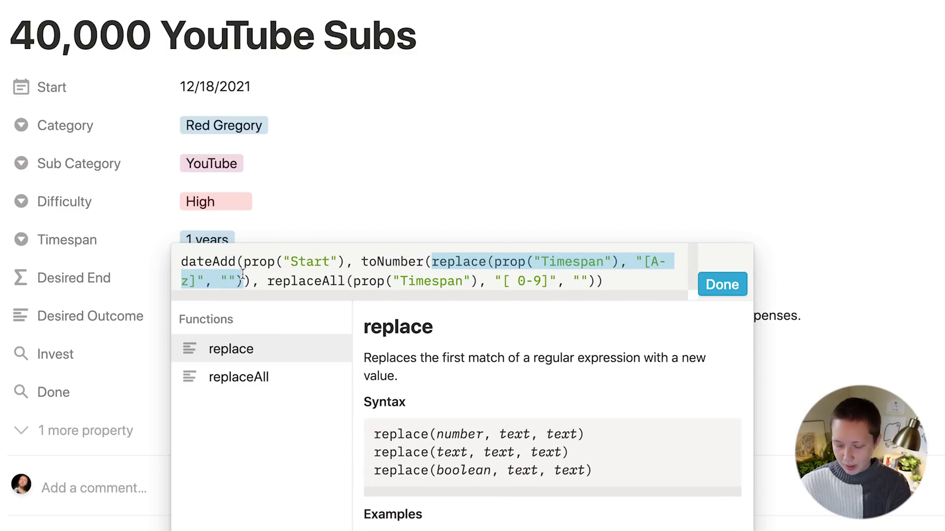
{"action": "key", "text": "BackSpace"}
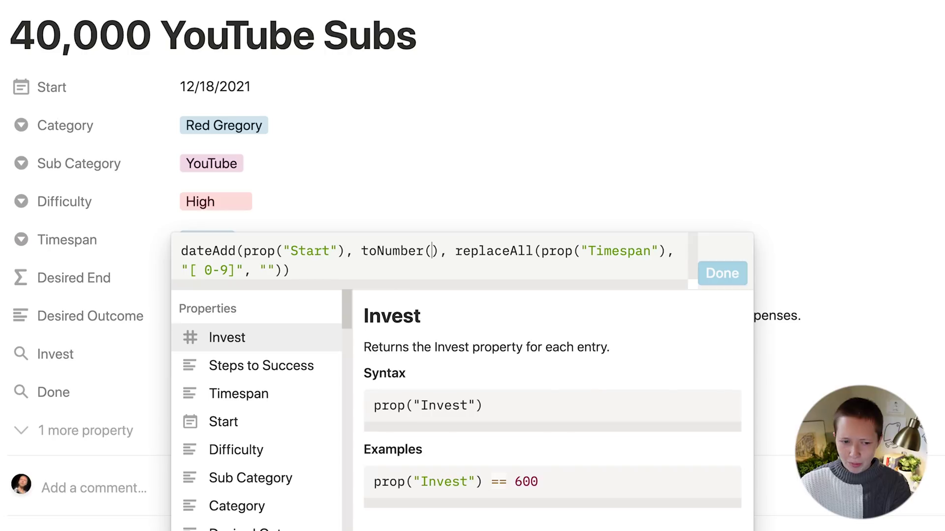
{"action": "left_click", "coordinate": [234, 401]}
{"action": "key", "text": "Return"}
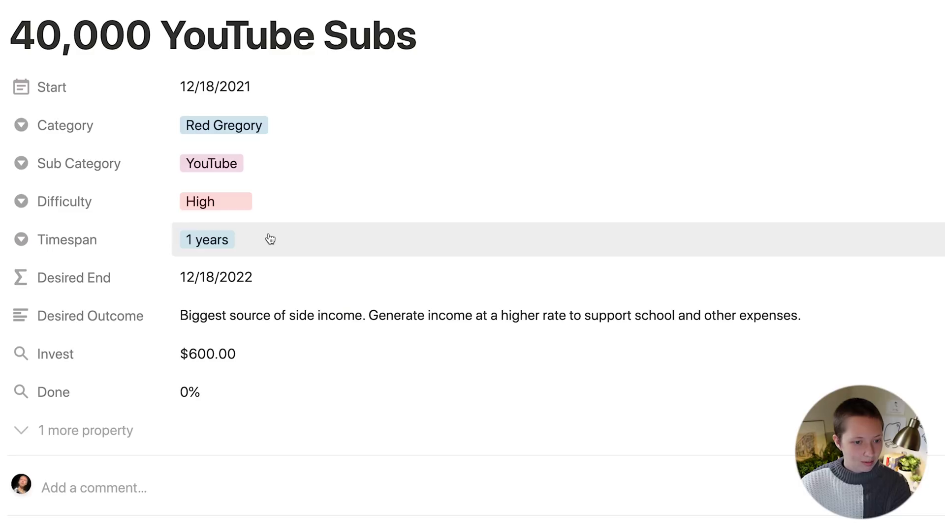
- Reopen the Desired End formula and examine its toNumber(prop("Timespan")) and replaceAll parts
{"action": "left_click", "coordinate": [217, 277]}
{"action": "left_click", "coordinate": [360, 251]}
{"action": "left_click_drag", "start_coordinate": [360, 251], "coordinate": [561, 254]}
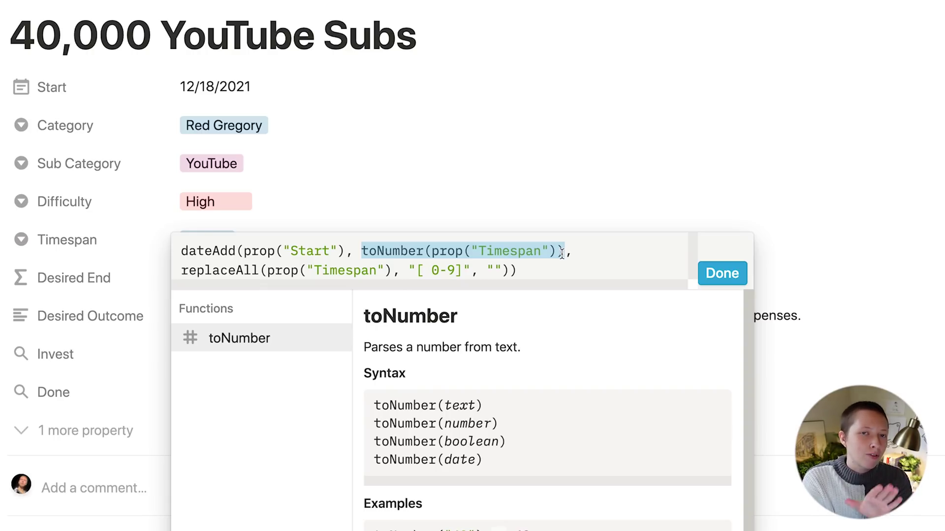
{"action": "left_click_drag", "start_coordinate": [182, 270], "coordinate": [471, 272]}
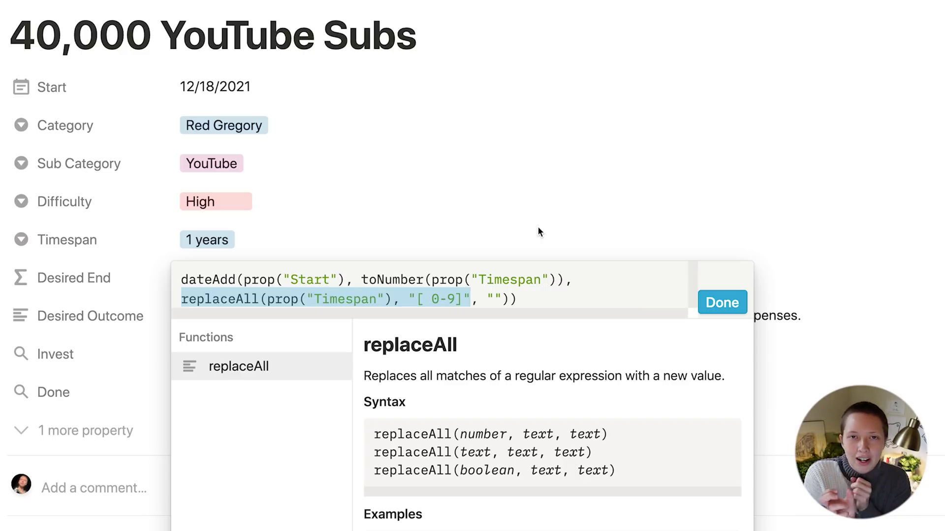
{"action": "left_click", "coordinate": [355, 246]}
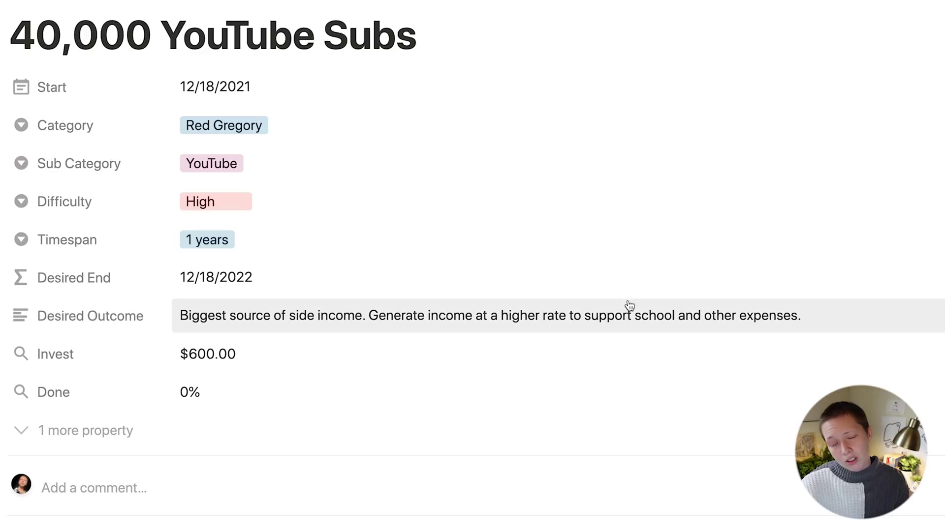
- Look over the goal's Keys to Success table and its Potential Roadblocks and Potential Solutions lists
{"action": "scroll", "coordinate": [629, 306], "scroll_direction": "down", "scroll_amount": 10}
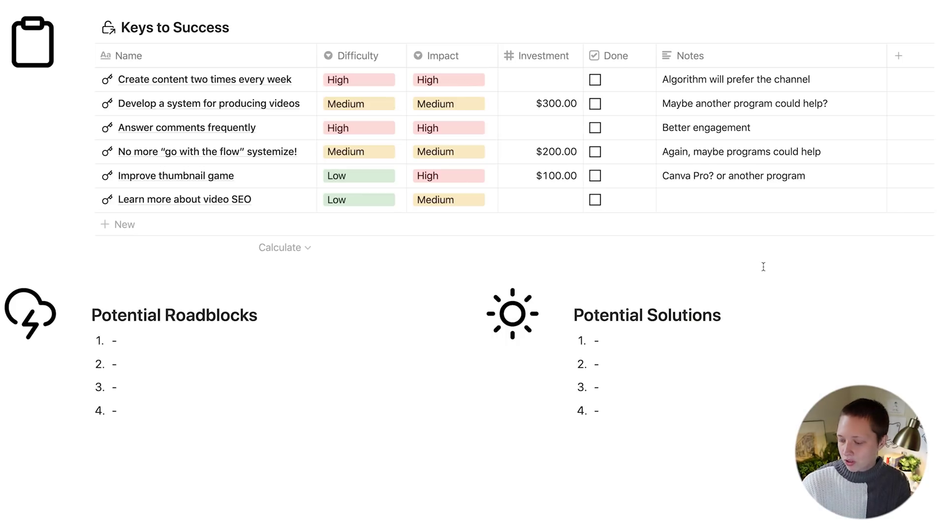
{"action": "scroll", "coordinate": [763, 266], "scroll_direction": "up", "scroll_amount": 10}
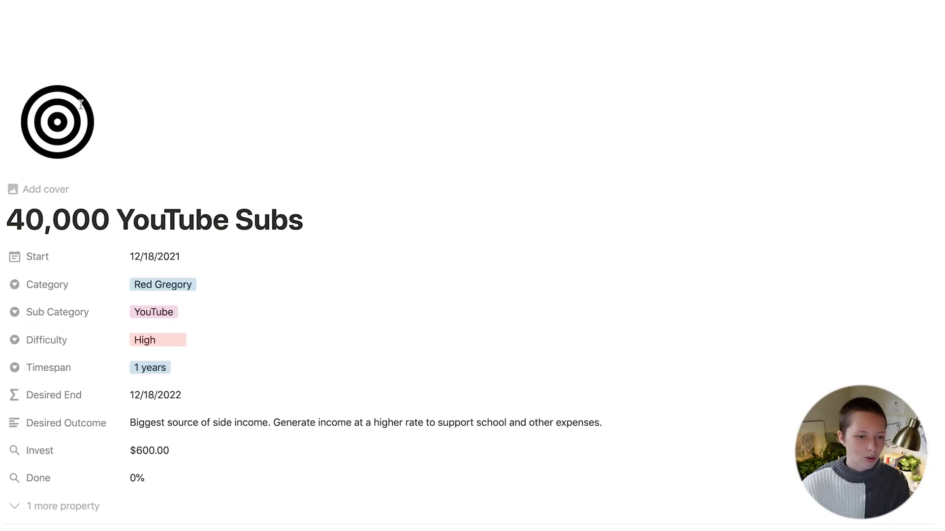
{"action": "scroll", "coordinate": [302, 299], "scroll_direction": "down", "scroll_amount": 10}
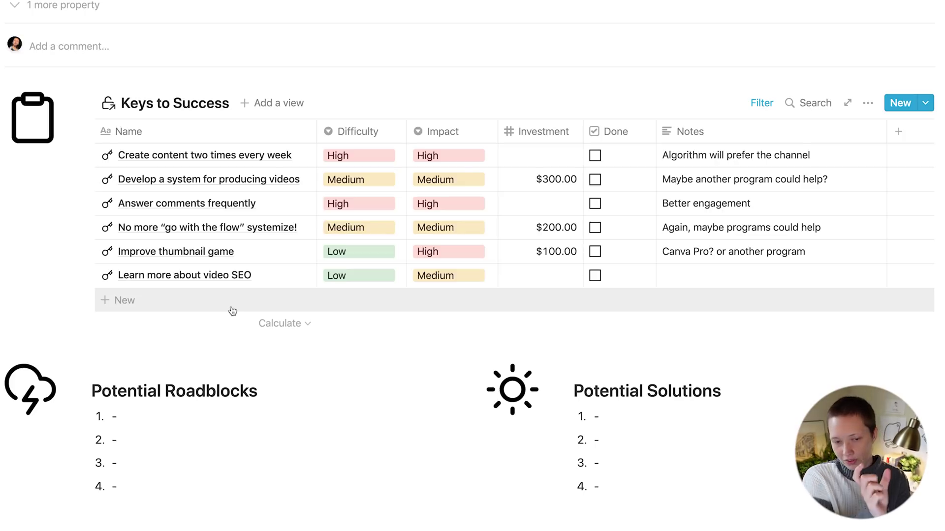
{"action": "scroll", "coordinate": [232, 311], "scroll_direction": "up", "scroll_amount": 3}
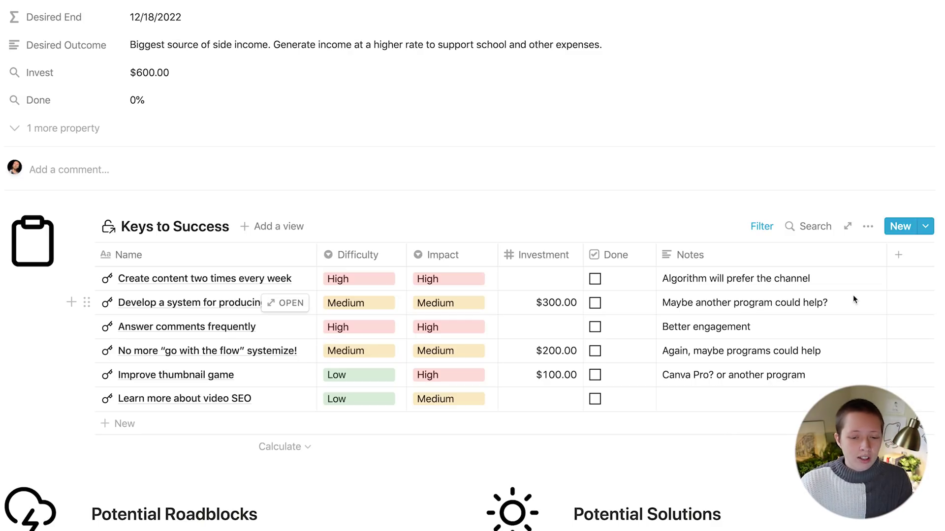
{"action": "scroll", "coordinate": [323, 191], "scroll_direction": "up", "scroll_amount": 1}
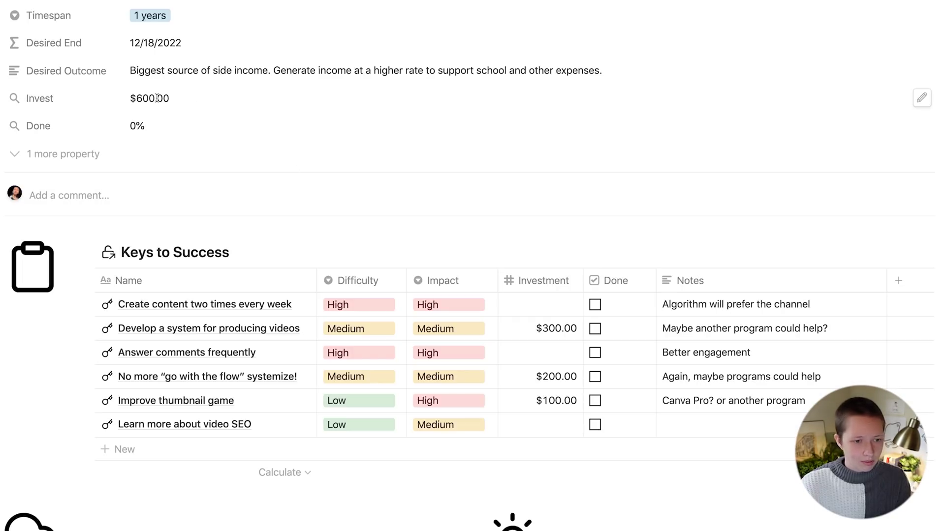
- Inspect the Invest rollup's relation, property and calculation settings, and view the hidden Steps to Success relation
{"action": "left_click", "coordinate": [922, 98]}
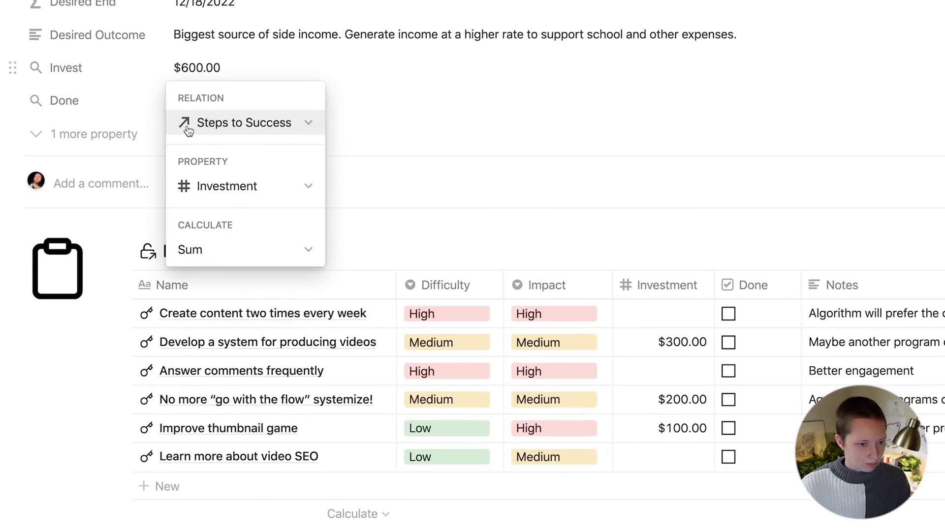
{"action": "left_click", "coordinate": [84, 138]}
{"action": "left_click", "coordinate": [84, 138]}
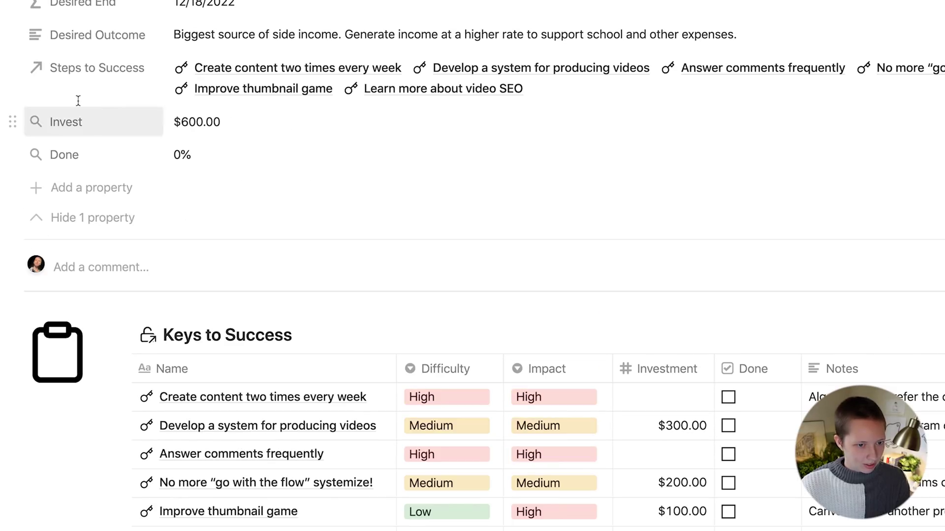
{"action": "left_click", "coordinate": [77, 226]}
{"action": "left_click", "coordinate": [187, 68]}
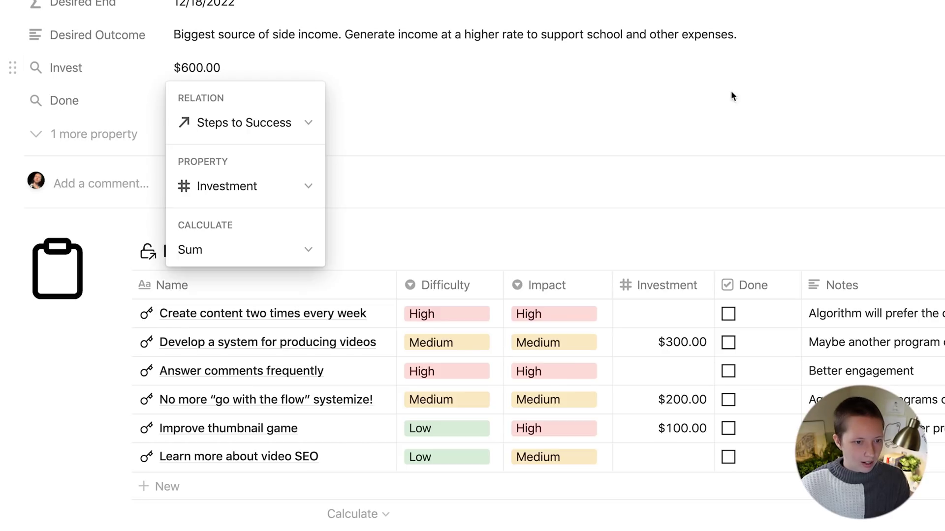
{"action": "left_click", "coordinate": [239, 196]}
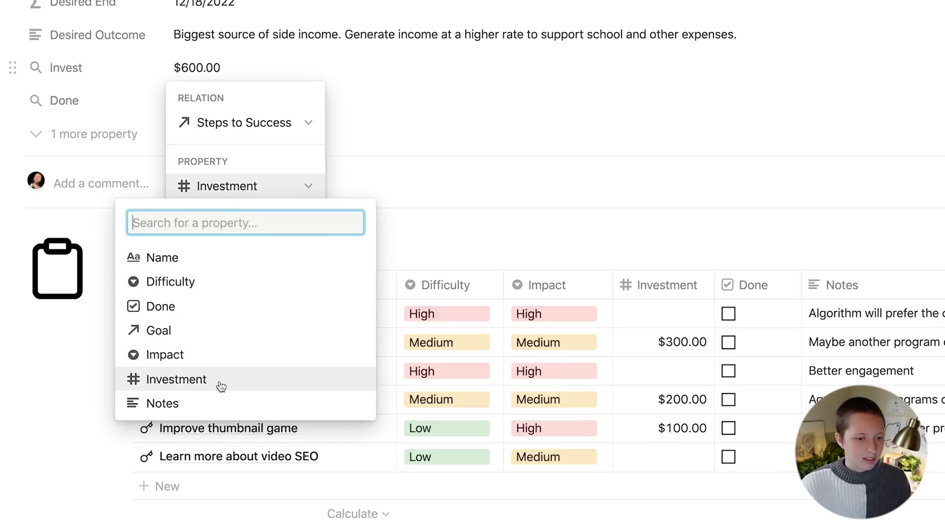
{"action": "left_click", "coordinate": [215, 153]}
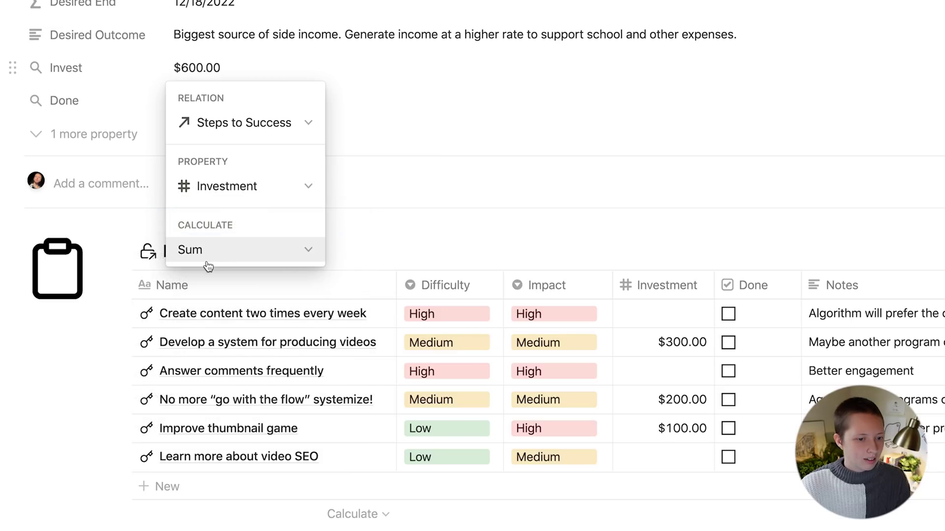
{"action": "key", "text": "Escape"}
- Test the Done rollup by marking the first three Keys to Success as done, and clear the checkmarks again
{"action": "scroll", "coordinate": [894, 333], "scroll_direction": "down", "scroll_amount": 2}
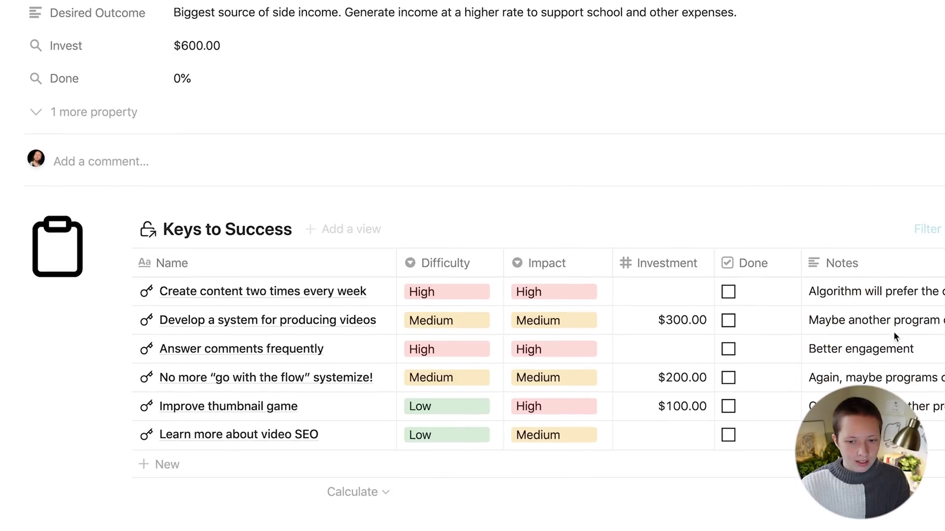
{"action": "left_click", "coordinate": [729, 290]}
{"action": "left_click", "coordinate": [729, 320]}
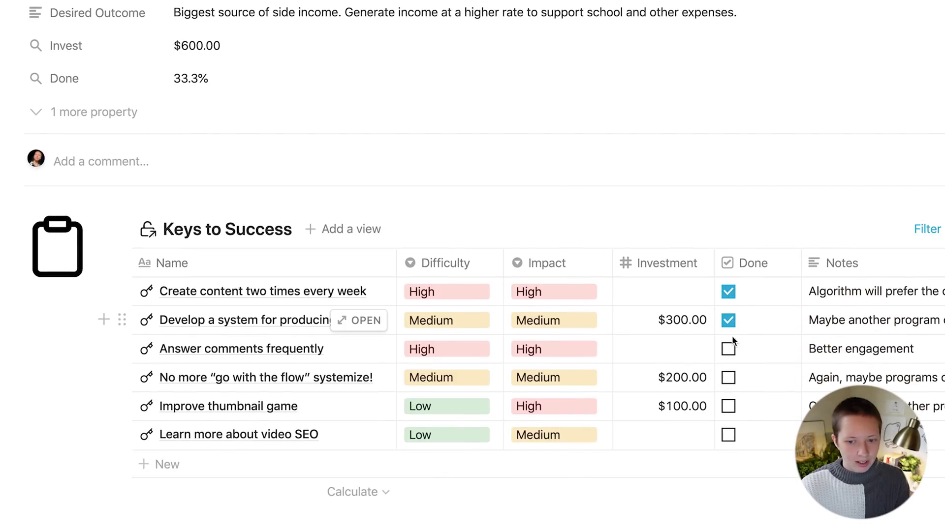
{"action": "left_click", "coordinate": [730, 348]}
{"action": "left_click", "coordinate": [730, 349]}
{"action": "left_click", "coordinate": [728, 321]}
{"action": "left_click", "coordinate": [728, 293]}
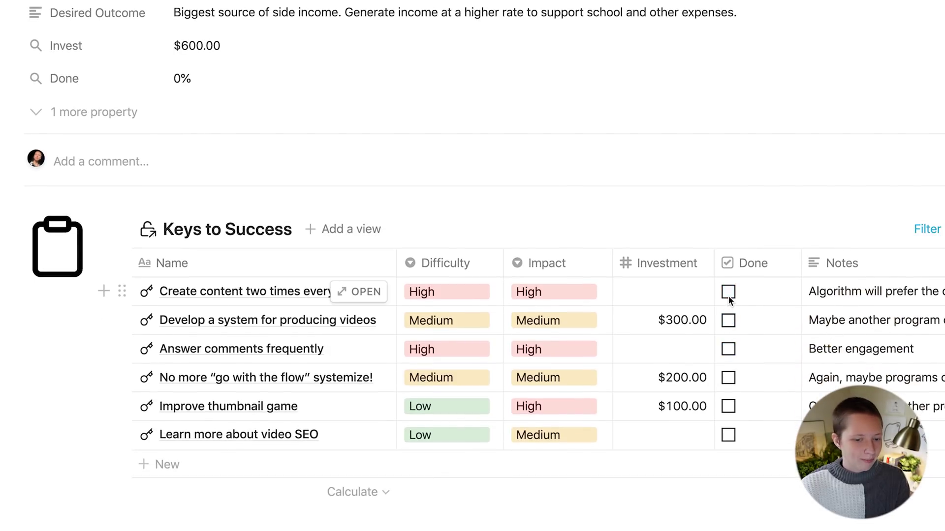
- Return to the homebase page, show its Goals database as a Timeline, and view the Timeline by setting
{"action": "scroll", "coordinate": [728, 297], "scroll_direction": "up", "scroll_amount": 1}
{"action": "scroll", "coordinate": [483, 280], "scroll_direction": "down", "scroll_amount": 8}
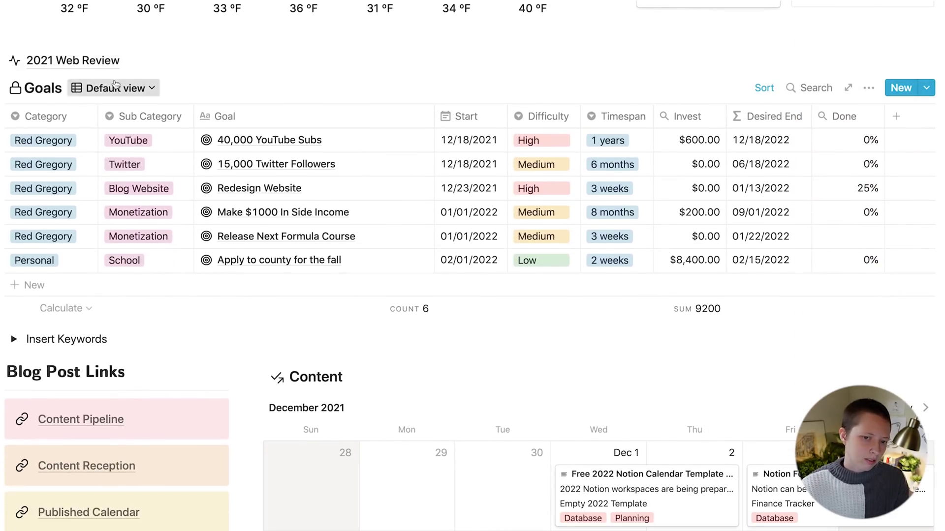
{"action": "left_click", "coordinate": [114, 88]}
{"action": "left_click", "coordinate": [120, 162]}
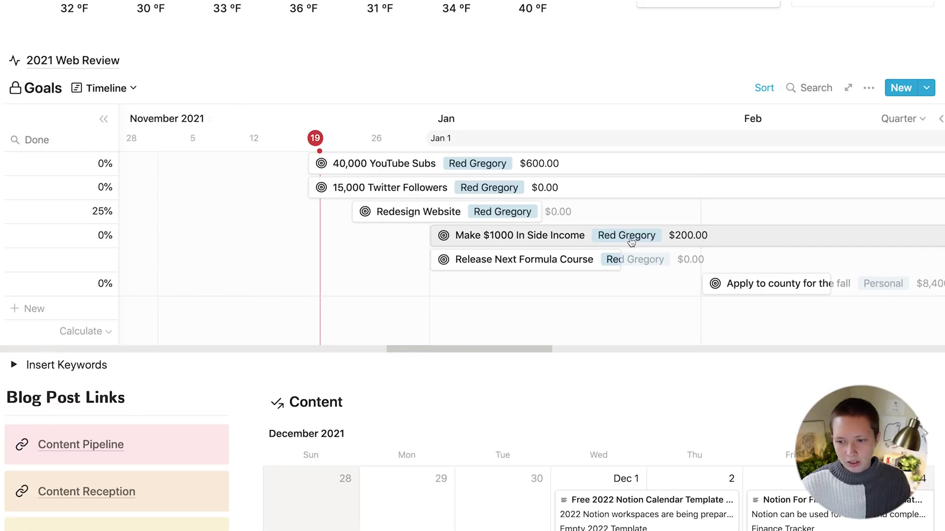
{"action": "left_click", "coordinate": [869, 88]}
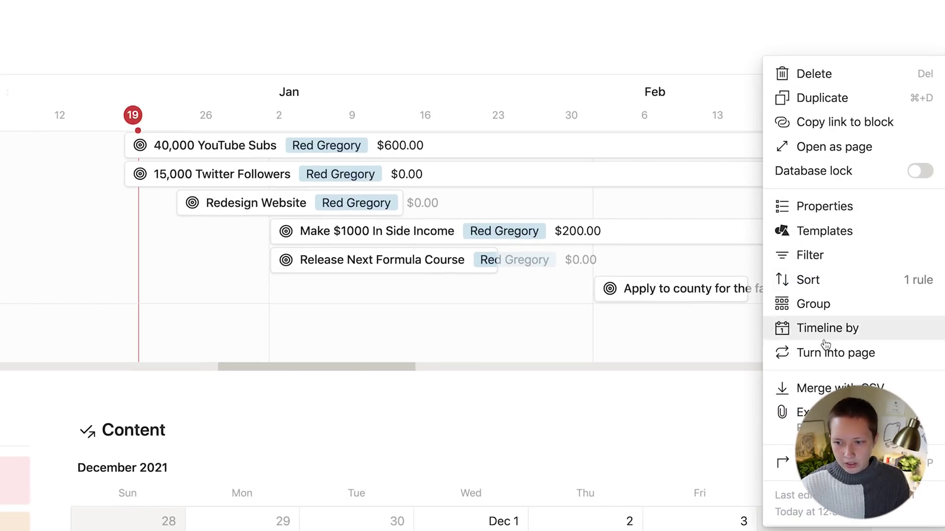
{"action": "left_click", "coordinate": [817, 328]}
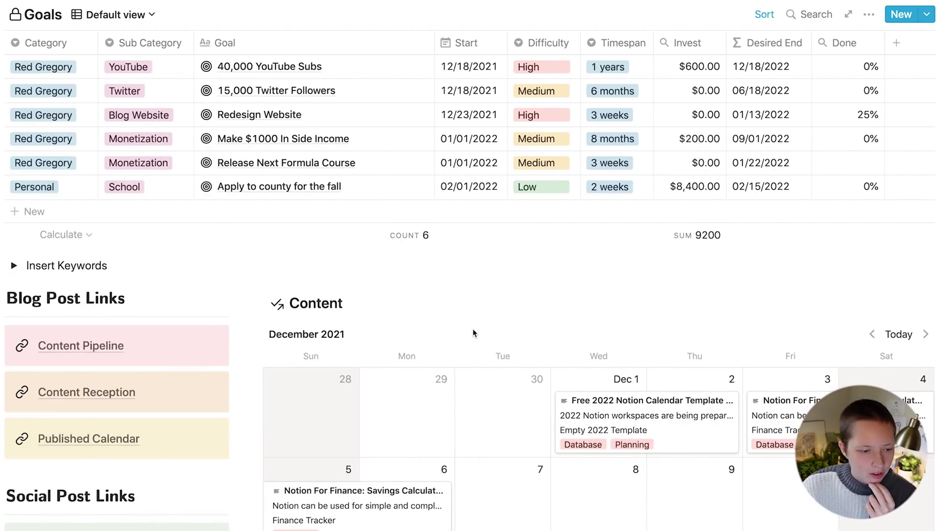
- Look over the Content calendar and its post links, and open the Content Pipeline board to view its status columns
{"action": "scroll", "coordinate": [472, 329], "scroll_direction": "down", "scroll_amount": 5}
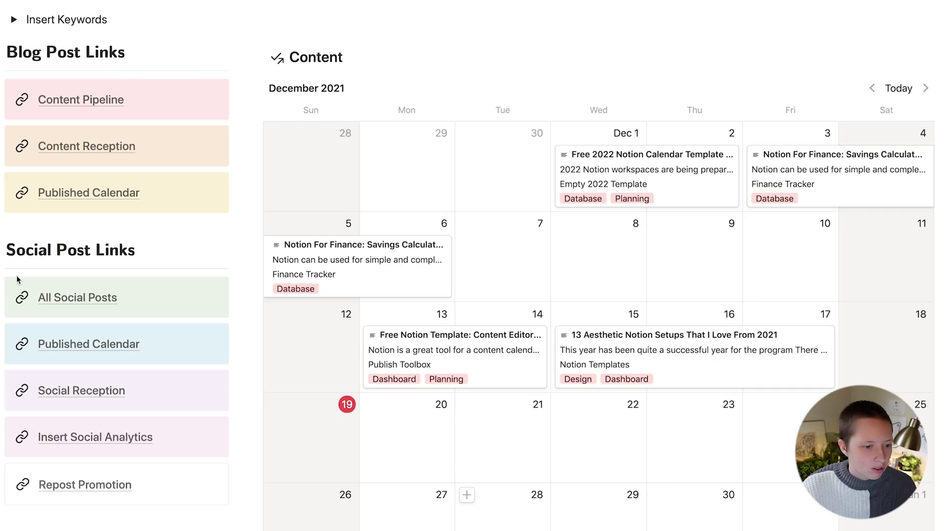
{"action": "scroll", "coordinate": [146, 258], "scroll_direction": "down", "scroll_amount": 1}
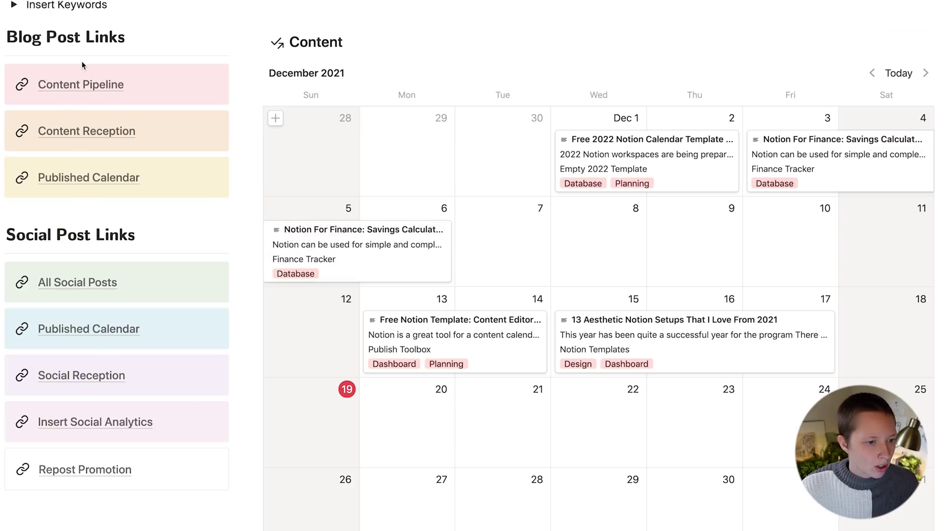
{"action": "left_click", "coordinate": [65, 88]}
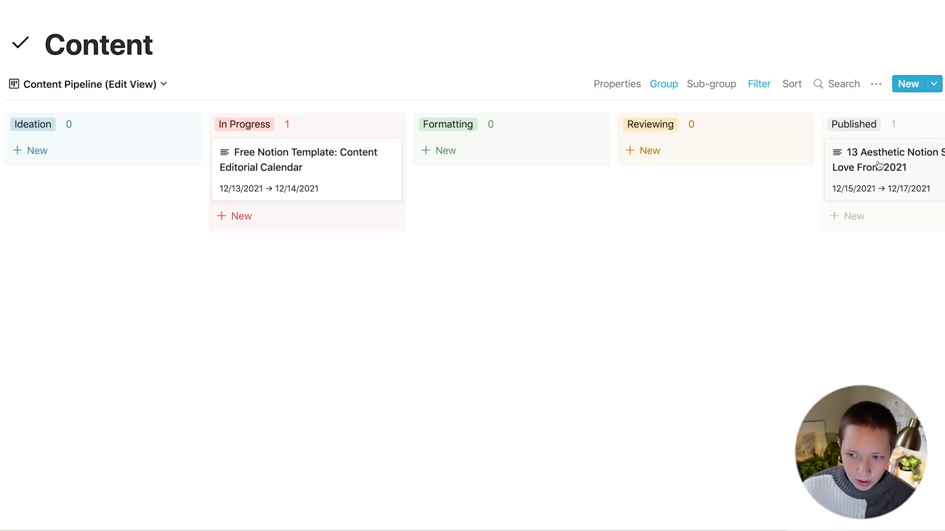
{"action": "scroll", "coordinate": [830, 183], "scroll_direction": "right", "scroll_amount": 2}
{"action": "scroll", "coordinate": [830, 183], "scroll_direction": "right", "scroll_amount": 3}
{"action": "left_click_drag", "start_coordinate": [324, 159], "coordinate": [334, 135]}
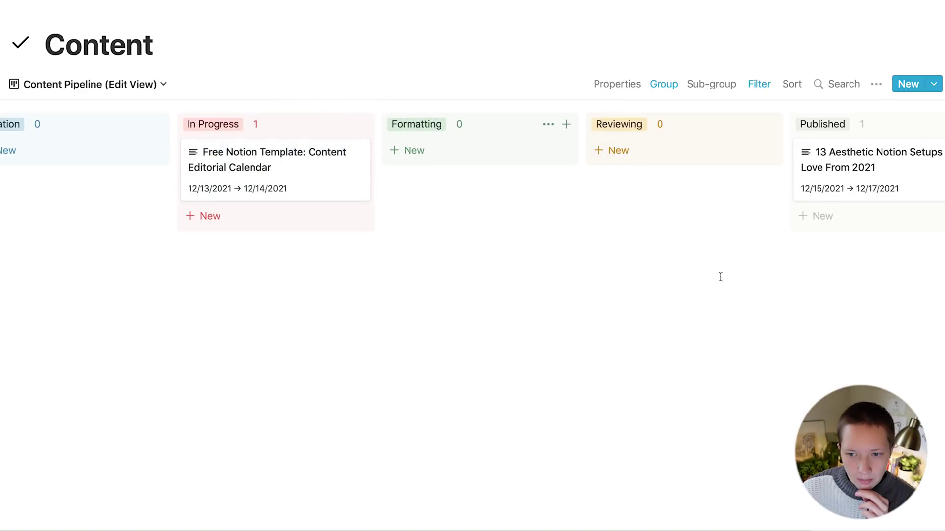
- Inspect the Content Pipeline board's remaining status columns, its filter rules and its group settings
{"action": "scroll", "coordinate": [720, 276], "scroll_direction": "right", "scroll_amount": 5}
{"action": "scroll", "coordinate": [719, 277], "scroll_direction": "right", "scroll_amount": 5}
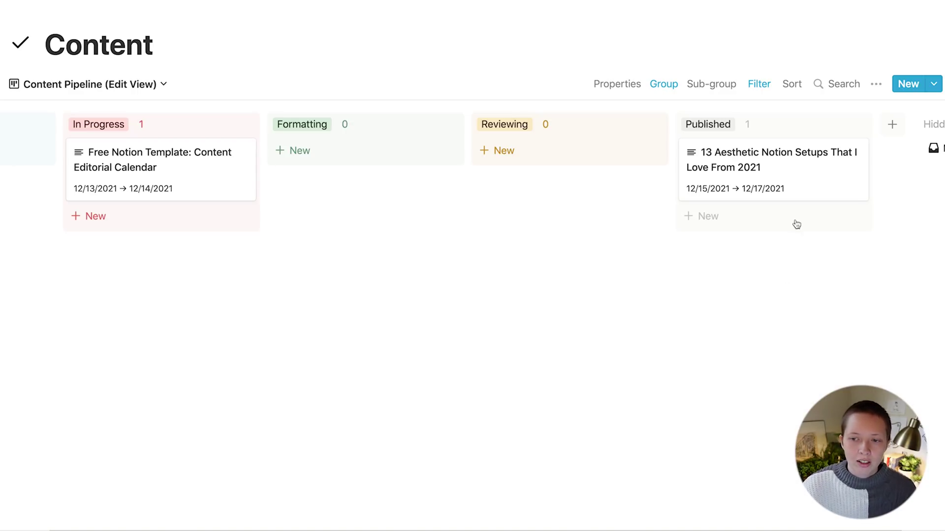
{"action": "left_click", "coordinate": [763, 78]}
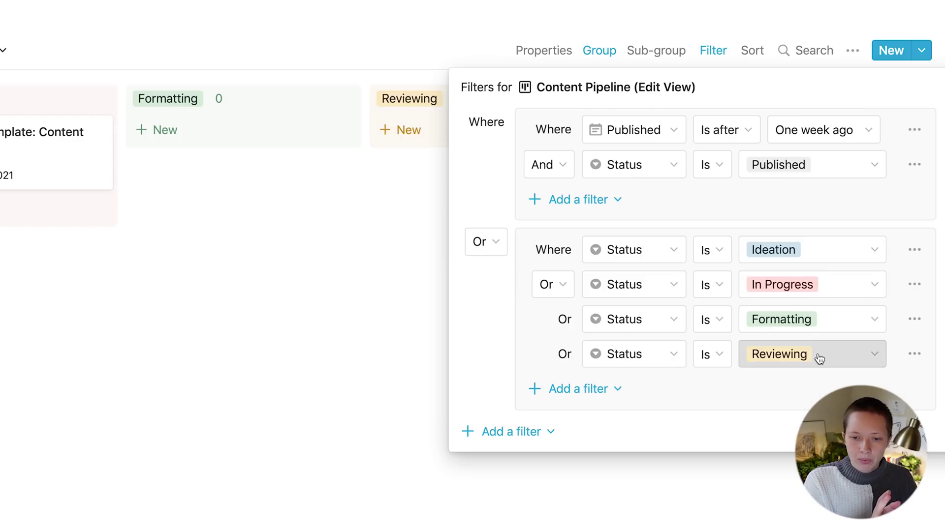
{"action": "key", "text": "Escape"}
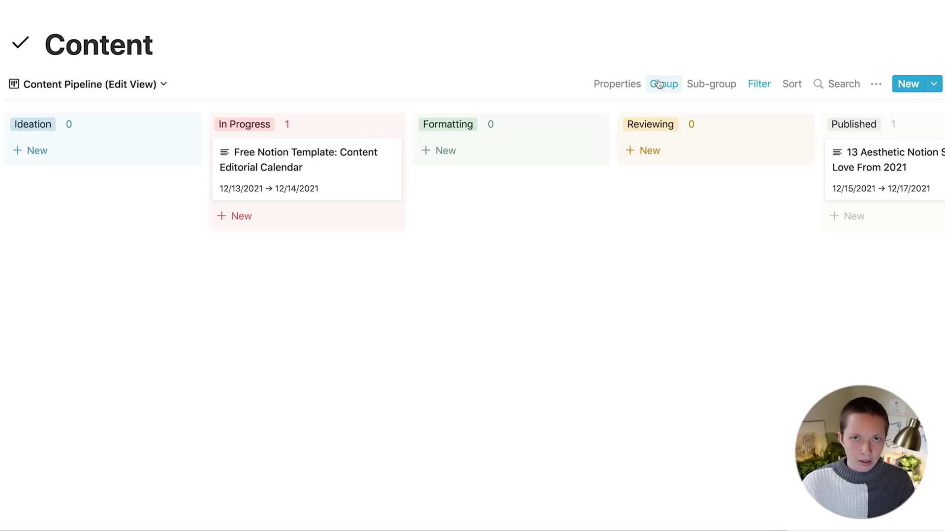
{"action": "left_click", "coordinate": [660, 84]}
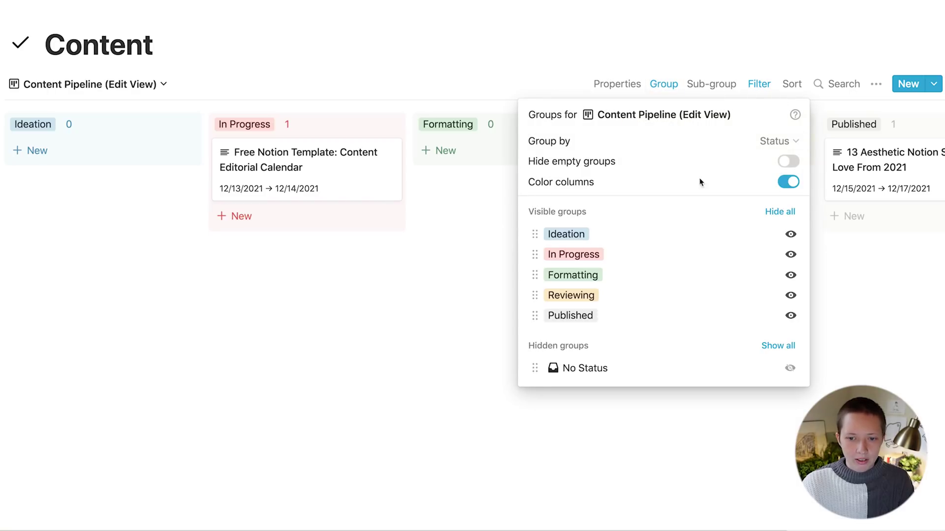
{"action": "left_click", "coordinate": [789, 183]}
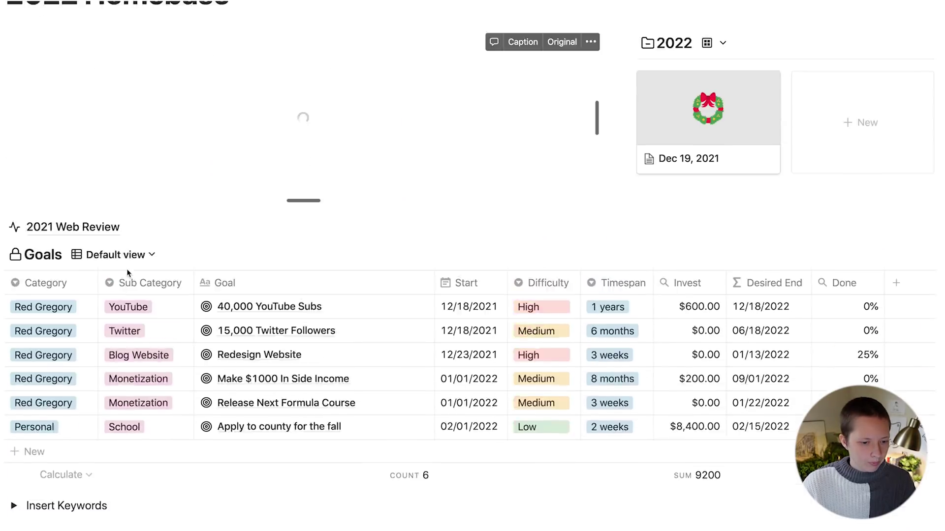
- Return to the homebase page and open the Content Reception board from the Blog Post Links
{"action": "scroll", "coordinate": [126, 270], "scroll_direction": "down", "scroll_amount": 8}
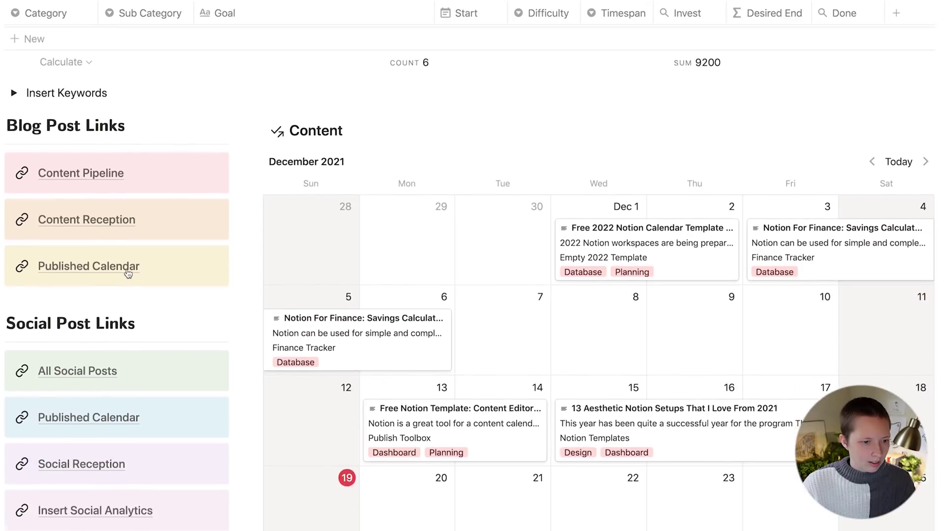
{"action": "scroll", "coordinate": [127, 273], "scroll_direction": "down", "scroll_amount": 1}
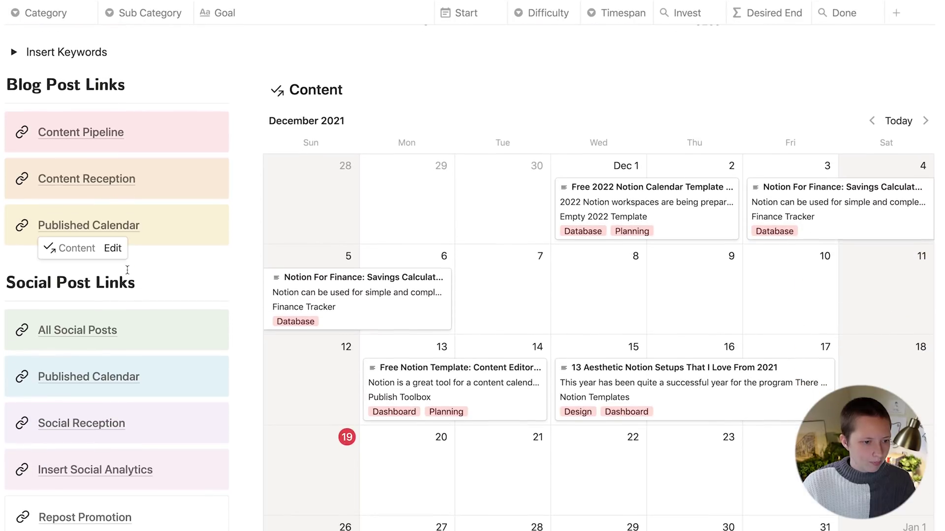
{"action": "mouse_move", "coordinate": [64, 187]}
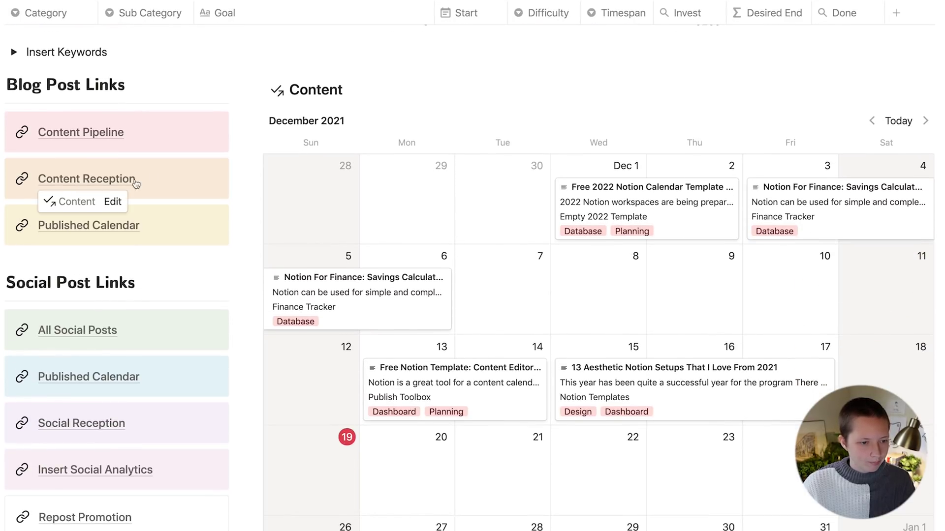
{"action": "left_click", "coordinate": [86, 180]}
{"action": "scroll", "coordinate": [456, 251], "scroll_direction": "down", "scroll_amount": 2}
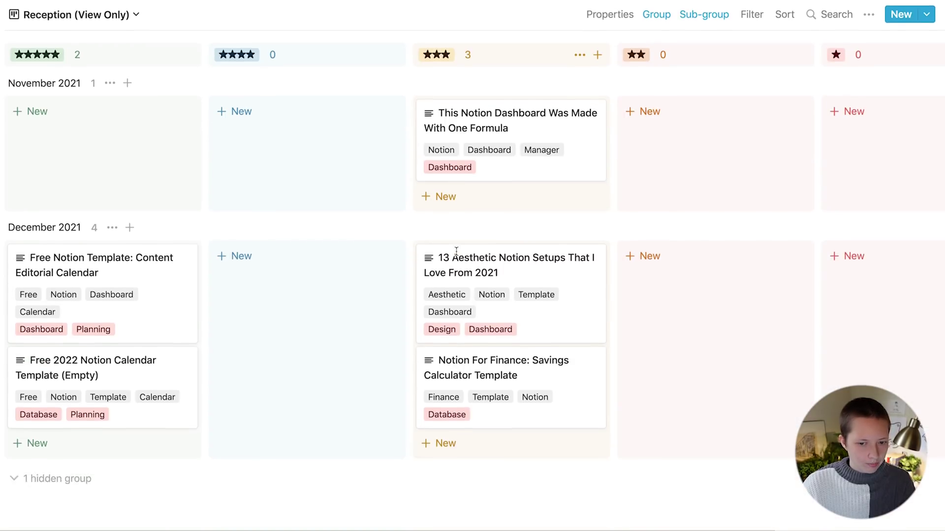
- Open the post "This Notion Dashboard Was Made With One Formula" as a full page to view its properties
{"action": "left_click", "coordinate": [463, 146]}
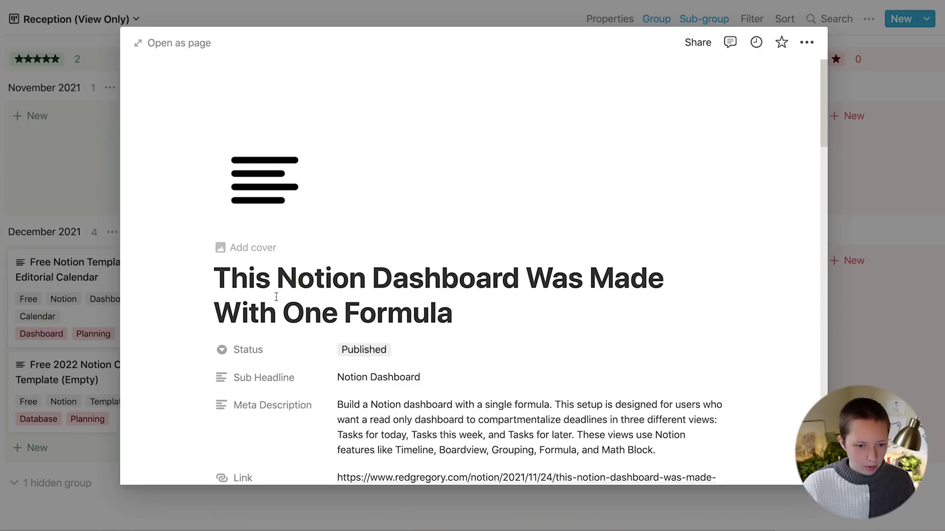
{"action": "scroll", "coordinate": [276, 300], "scroll_direction": "down", "scroll_amount": 4}
{"action": "scroll", "coordinate": [276, 302], "scroll_direction": "up", "scroll_amount": 3}
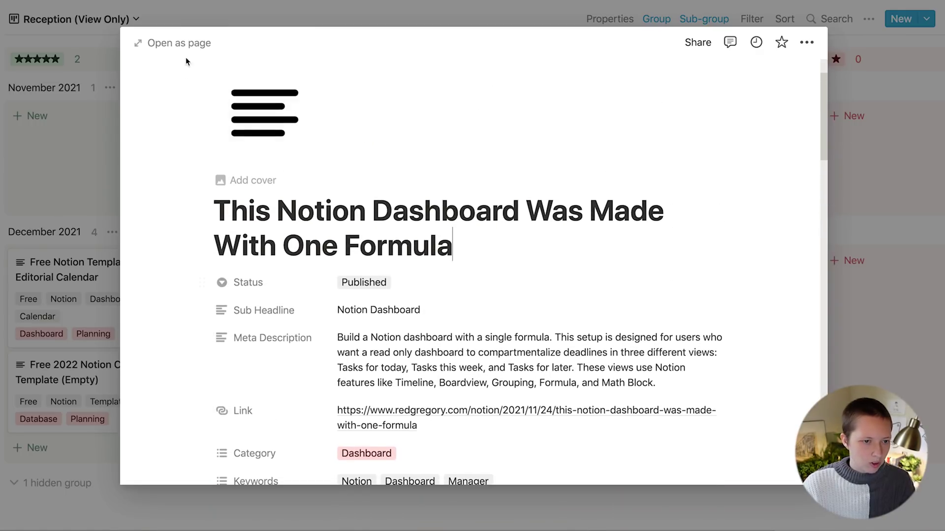
{"action": "left_click", "coordinate": [180, 43]}
{"action": "scroll", "coordinate": [266, 161], "scroll_direction": "down", "scroll_amount": 3}
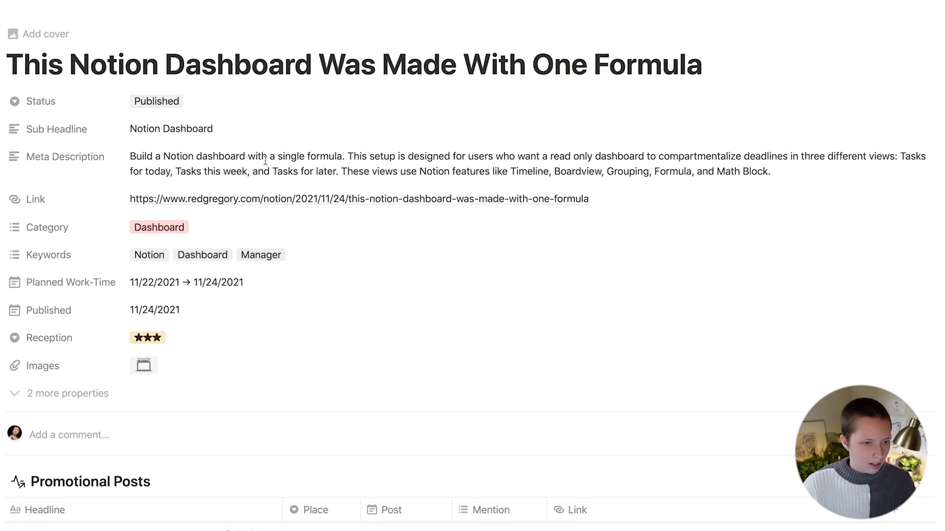
- View the post's Status options and look over its Sub Headline, Link, Category and Keywords properties
{"action": "left_click", "coordinate": [287, 66]}
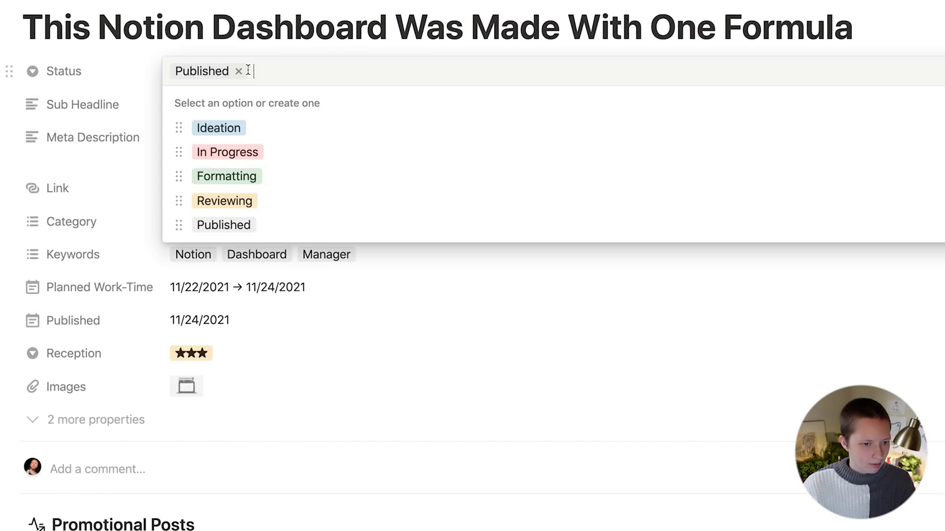
{"action": "left_click", "coordinate": [65, 98]}
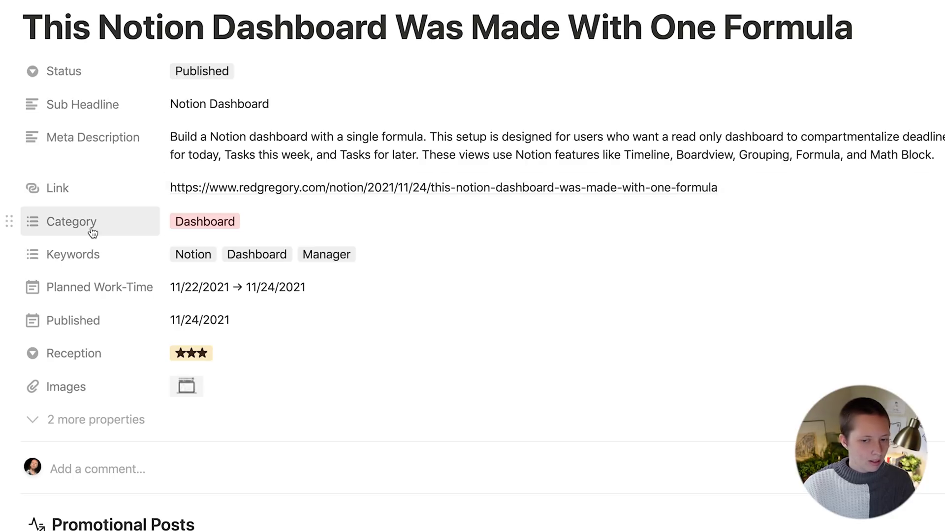
{"action": "left_click", "coordinate": [186, 225]}
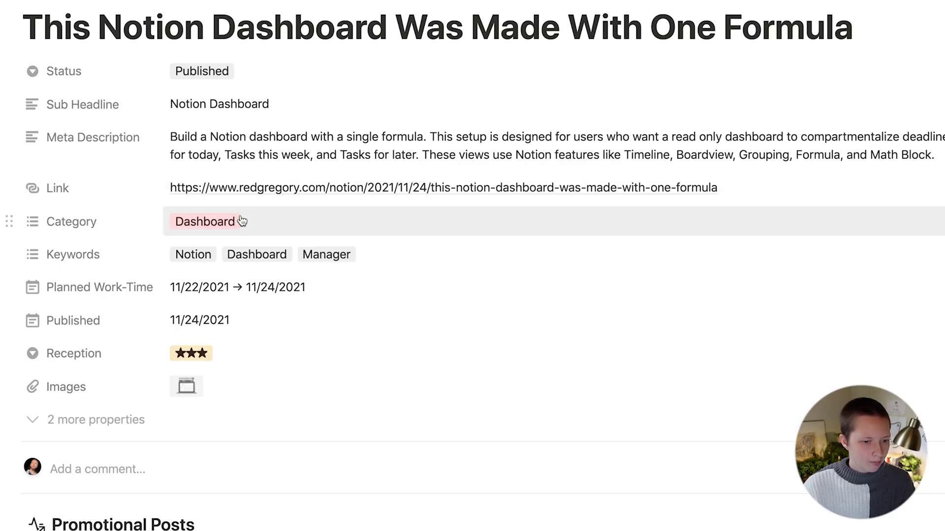
{"action": "left_click", "coordinate": [70, 204]}
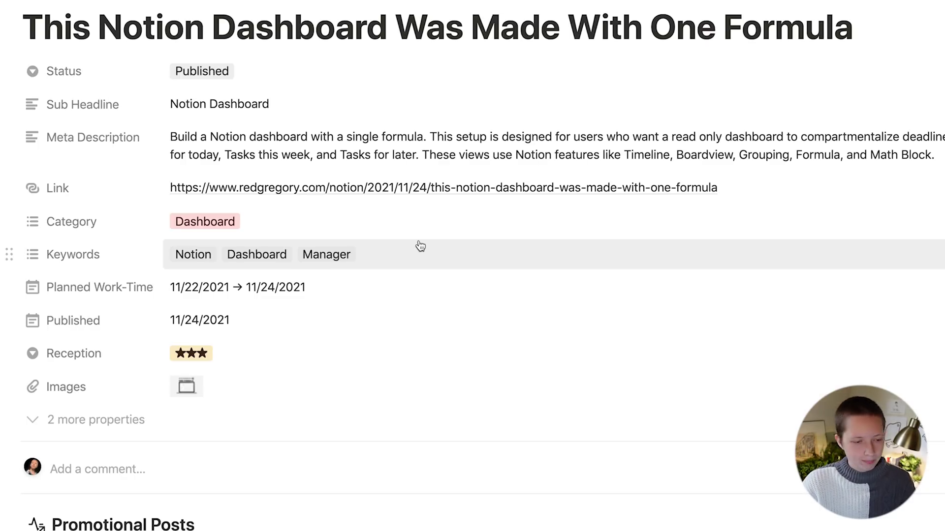
- View the post's Published date picker and the star options of its Reception property, leaving both values as they are
{"action": "scroll", "coordinate": [420, 246], "scroll_direction": "down", "scroll_amount": 5}
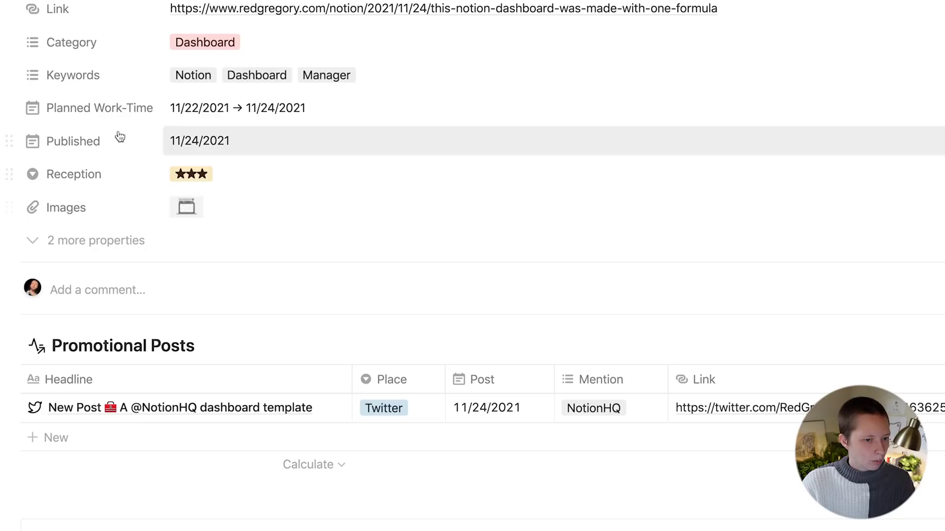
{"action": "left_click", "coordinate": [284, 111]}
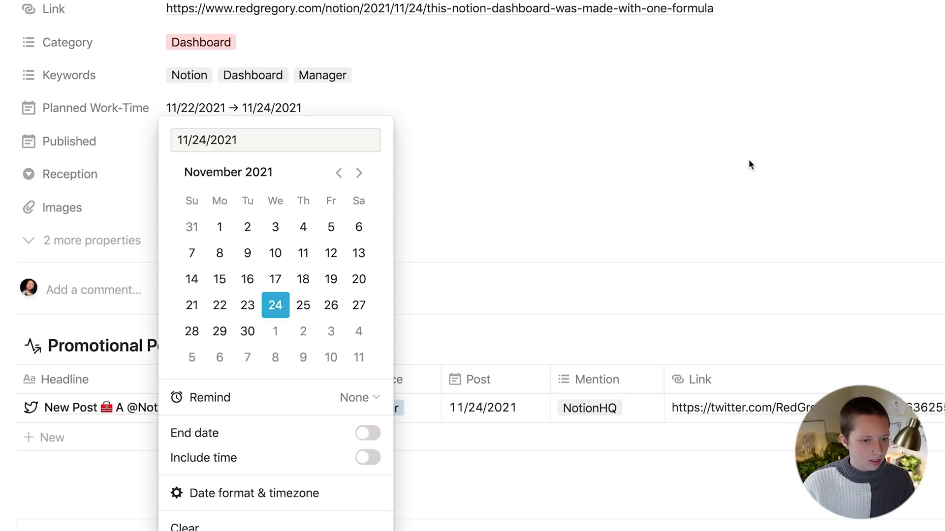
{"action": "left_click", "coordinate": [748, 160]}
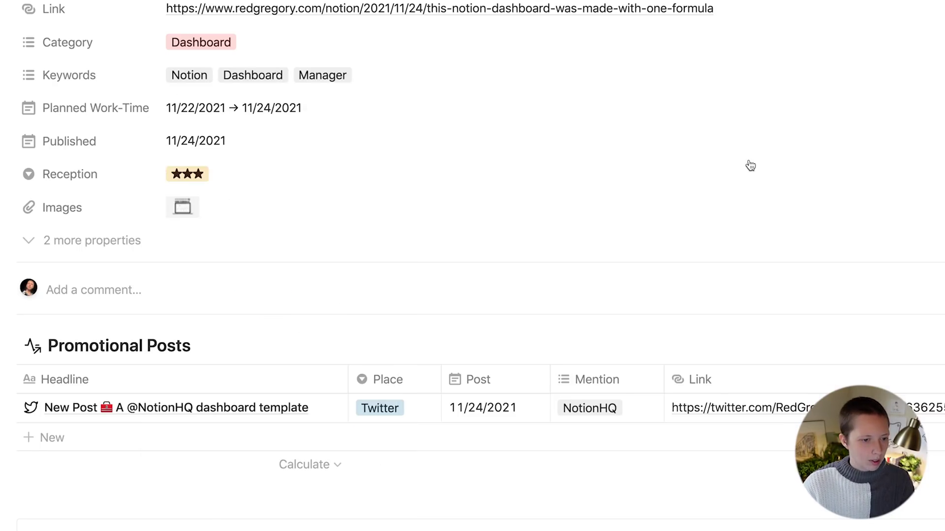
{"action": "left_click", "coordinate": [253, 163]}
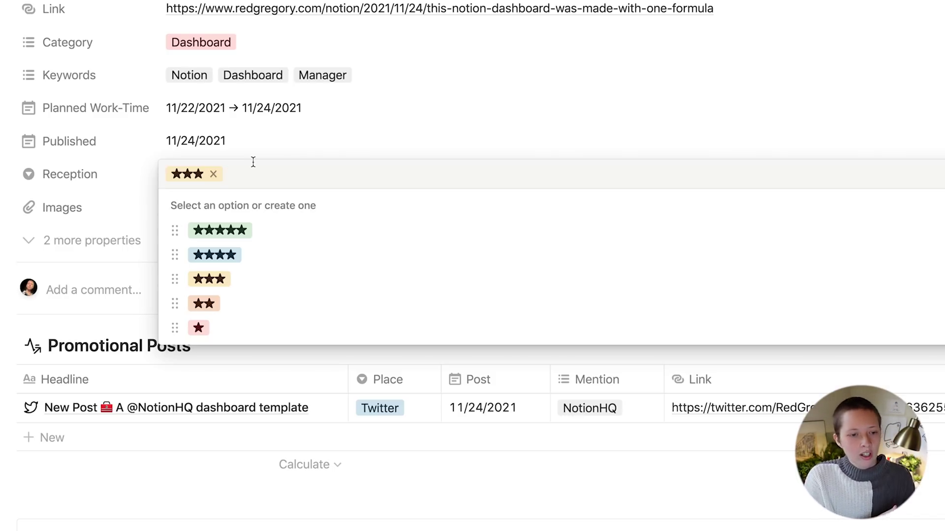
{"action": "key", "text": "Escape"}
- View the file in the post's Images property at full size and close the preview
{"action": "scroll", "coordinate": [253, 162], "scroll_direction": "down", "scroll_amount": 4}
{"action": "left_click", "coordinate": [212, 16]}
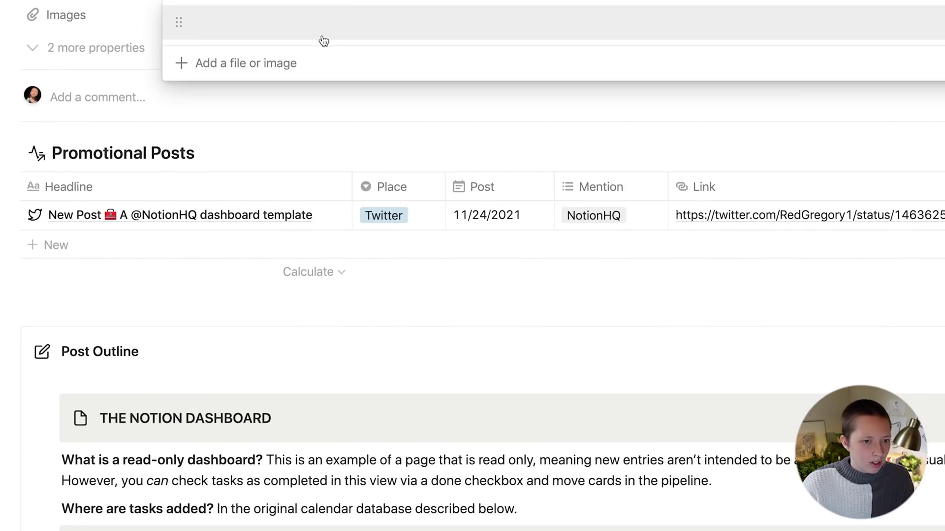
{"action": "left_click", "coordinate": [290, 42]}
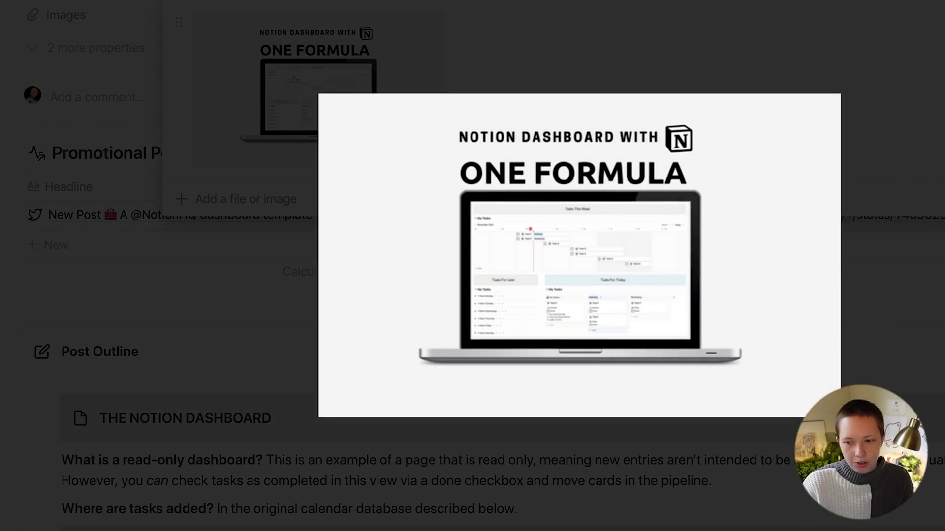
{"action": "key", "text": "Escape"}
{"action": "key", "text": "Escape"}
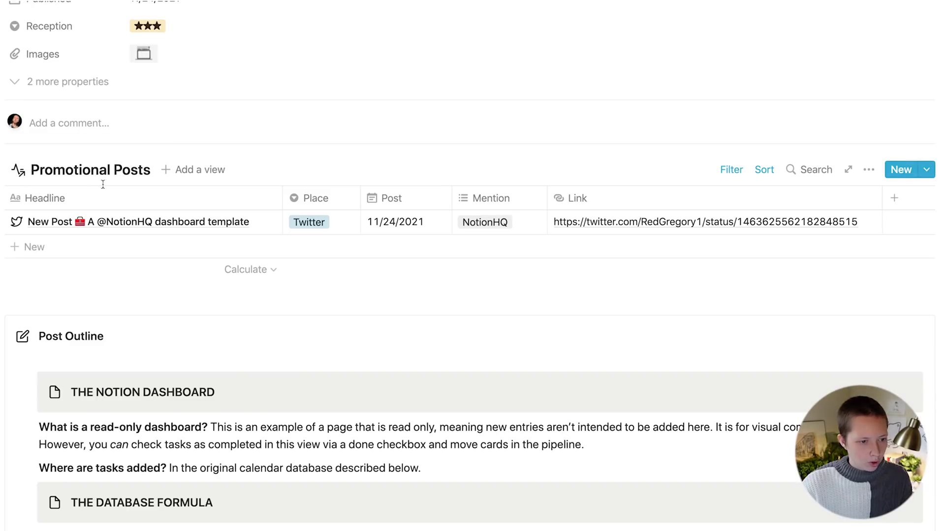
- Look over the post's Promotional Posts table, its Post Outline and the page properties above them
{"action": "scroll", "coordinate": [173, 182], "scroll_direction": "down", "scroll_amount": 3}
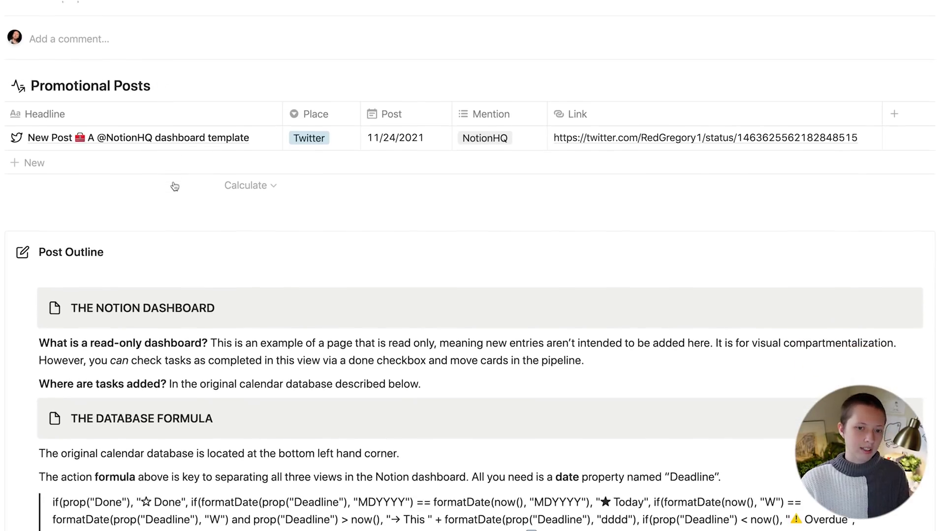
{"action": "scroll", "coordinate": [175, 186], "scroll_direction": "down", "scroll_amount": 1}
{"action": "scroll", "coordinate": [174, 186], "scroll_direction": "up", "scroll_amount": 1}
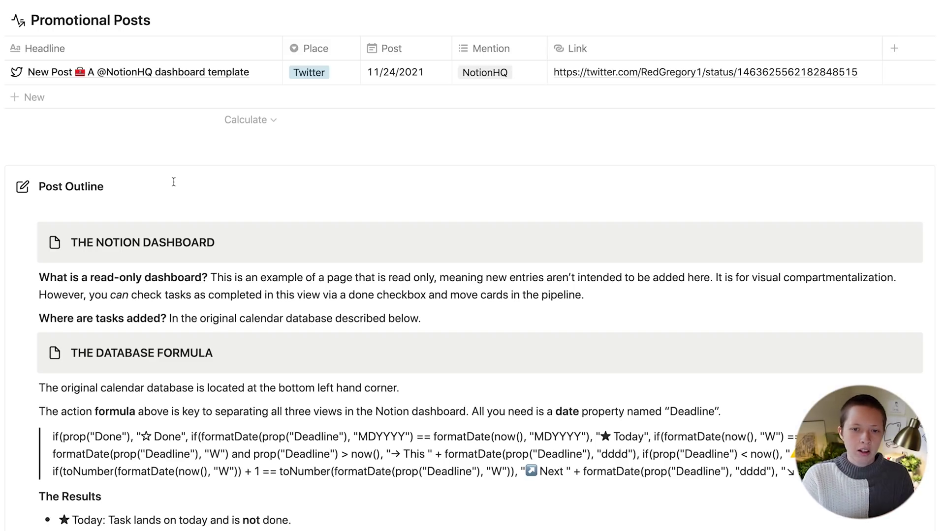
{"action": "scroll", "coordinate": [174, 182], "scroll_direction": "up", "scroll_amount": 12}
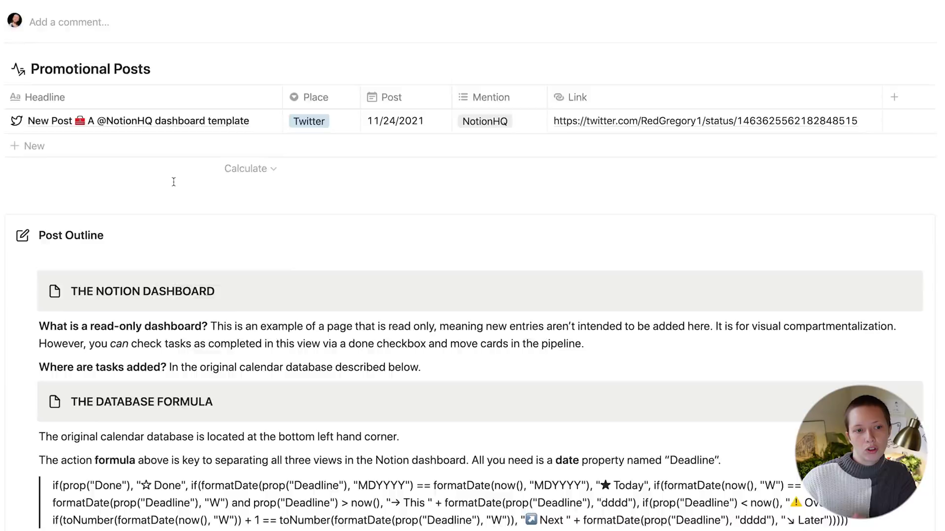
{"action": "scroll", "coordinate": [173, 182], "scroll_direction": "down", "scroll_amount": 7}
{"action": "scroll", "coordinate": [173, 182], "scroll_direction": "down", "scroll_amount": 3}
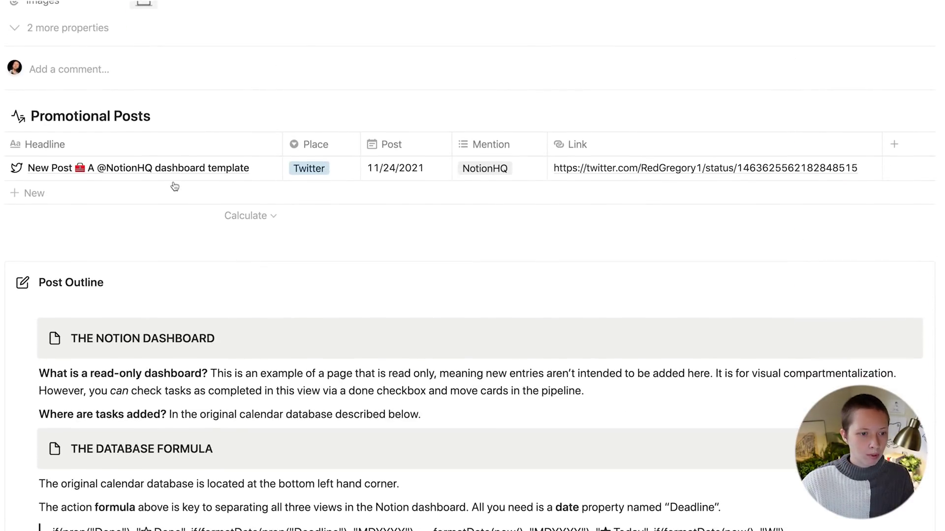
{"action": "scroll", "coordinate": [257, 173], "scroll_direction": "up", "scroll_amount": 6}
{"action": "scroll", "coordinate": [258, 175], "scroll_direction": "up", "scroll_amount": 3}
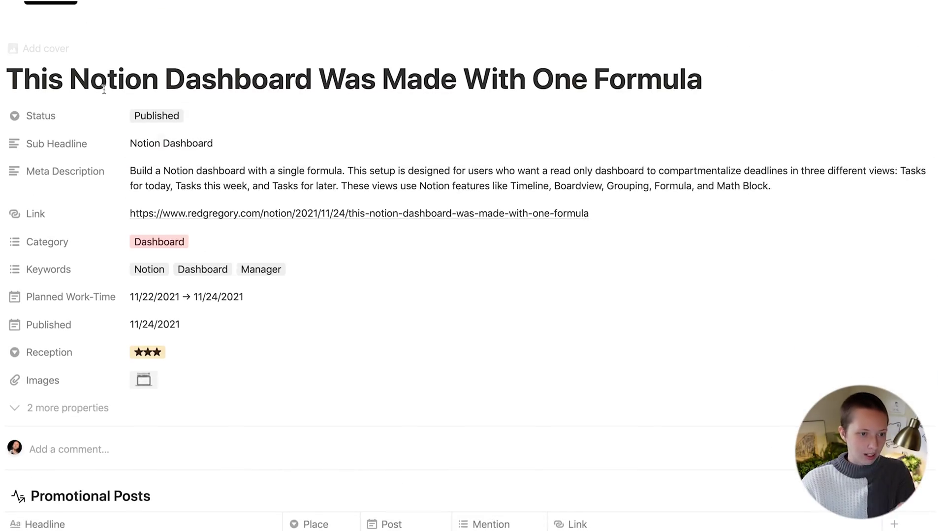
{"action": "scroll", "coordinate": [394, 238], "scroll_direction": "down", "scroll_amount": 4}
{"action": "scroll", "coordinate": [394, 238], "scroll_direction": "down", "scroll_amount": 4}
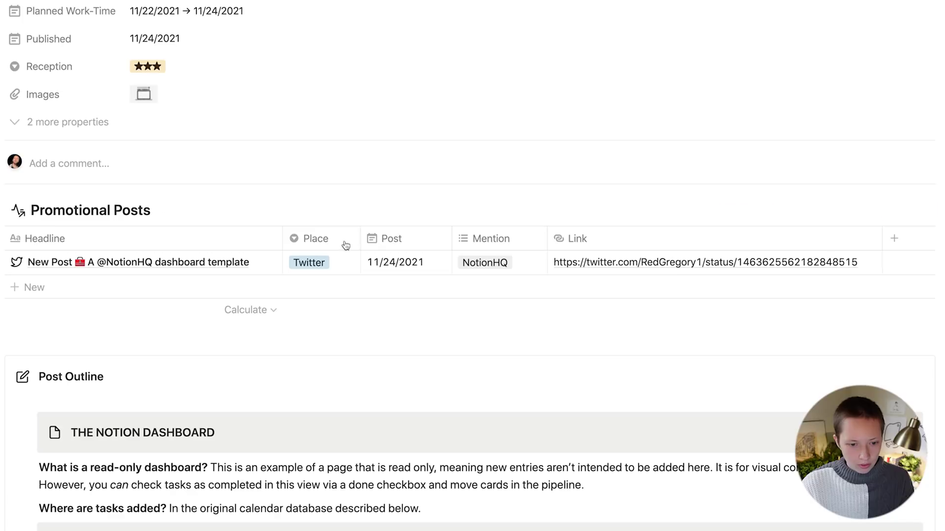
- View the Place options, Post date and Mention options of the Twitter entry in the Promotional Posts table, keeping its values
{"action": "left_click", "coordinate": [297, 266]}
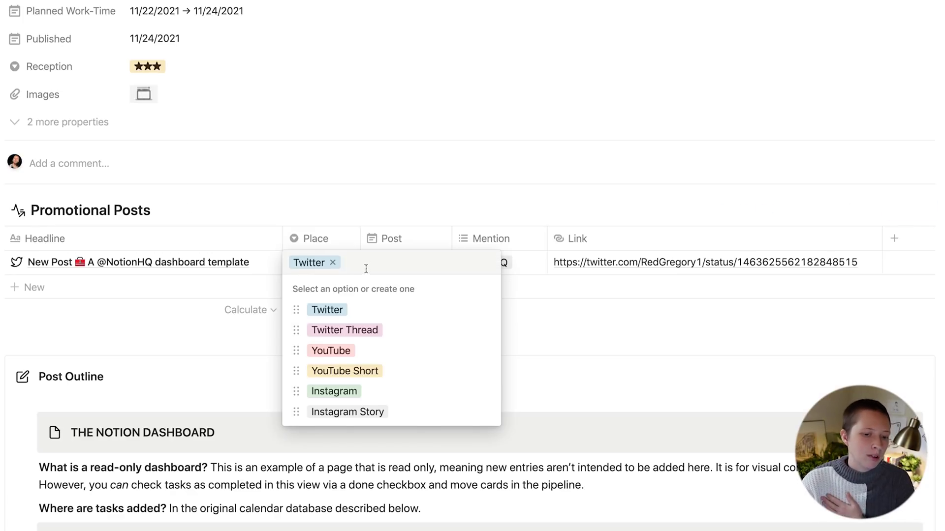
{"action": "left_click", "coordinate": [352, 309]}
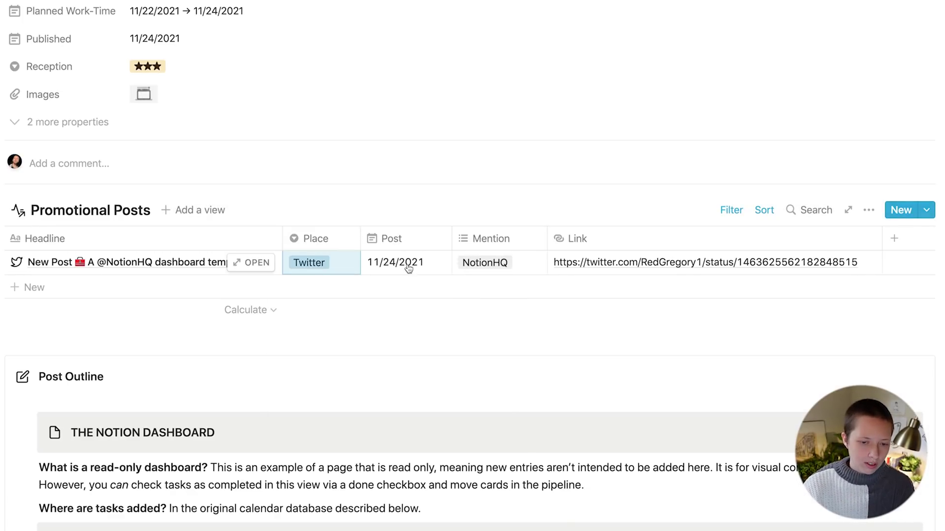
{"action": "left_click", "coordinate": [406, 263]}
{"action": "key", "text": "Escape"}
{"action": "left_click", "coordinate": [483, 268]}
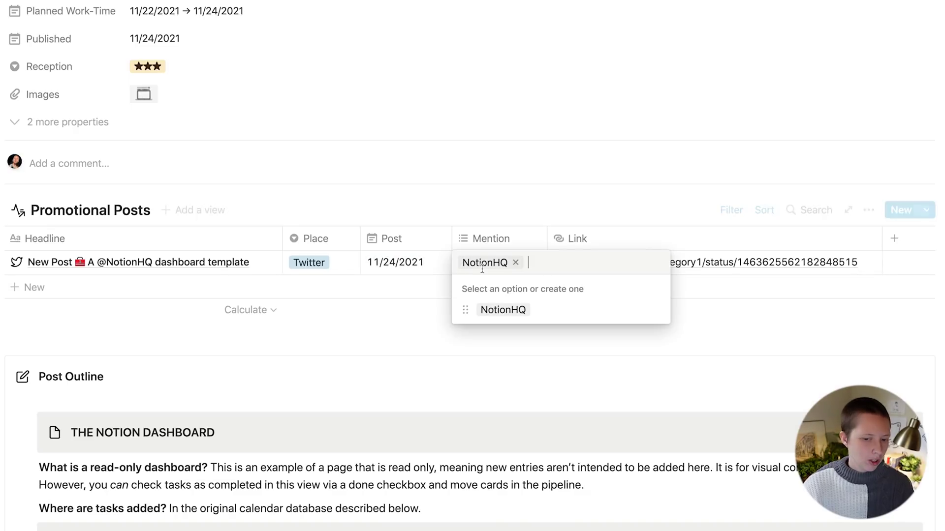
{"action": "left_click", "coordinate": [315, 287]}
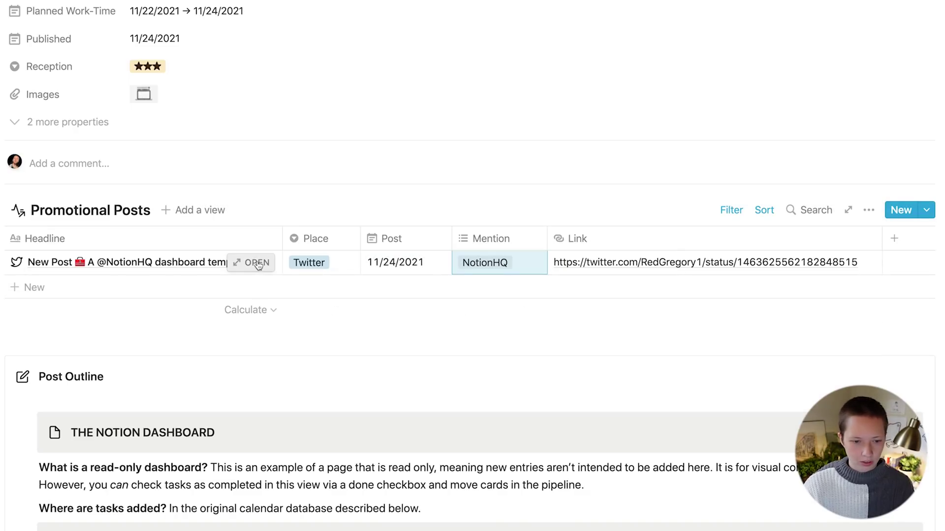
- Open the Twitter promotional post's entry and examine its analytics and repost properties and the embedded tweet
{"action": "left_click", "coordinate": [257, 262]}
{"action": "scroll", "coordinate": [257, 261], "scroll_direction": "down", "scroll_amount": 10}
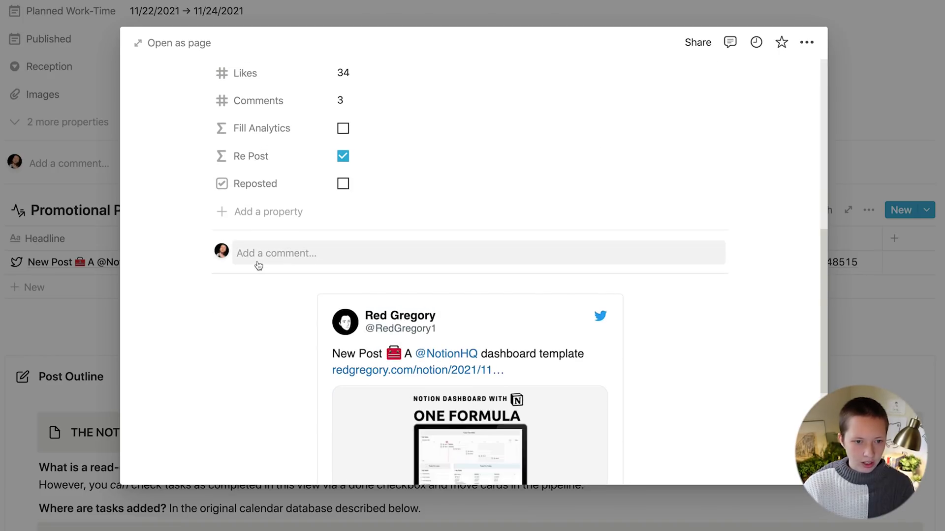
{"action": "scroll", "coordinate": [189, 284], "scroll_direction": "up", "scroll_amount": 10}
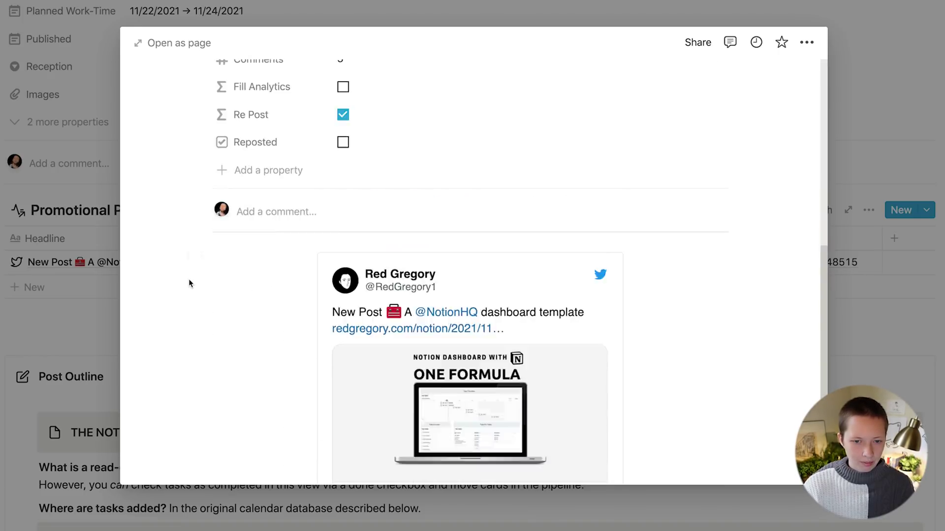
- Close the promotional post's entry and read through the blog post's outline below the Promotional Posts table
{"action": "key", "text": "Escape"}
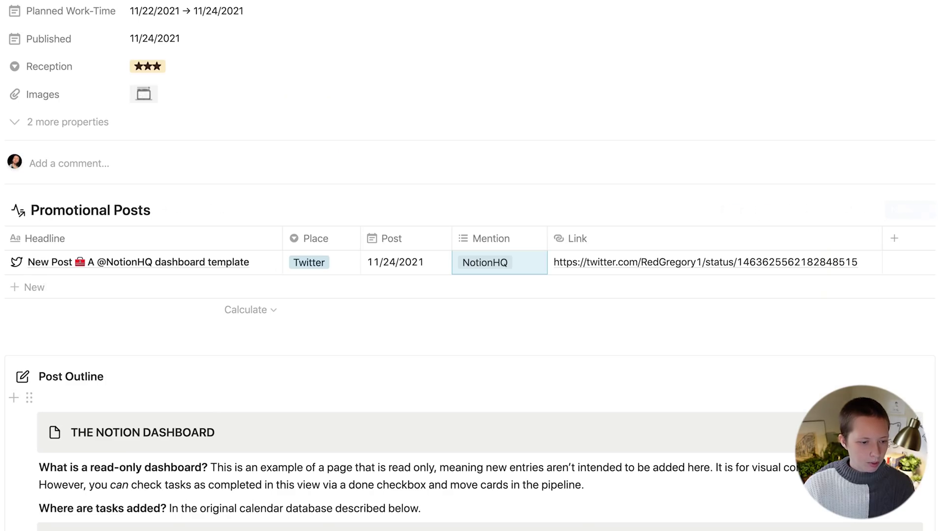
{"action": "scroll", "coordinate": [30, 396], "scroll_direction": "down", "scroll_amount": 7}
{"action": "scroll", "coordinate": [473, 266], "scroll_direction": "down", "scroll_amount": 1}
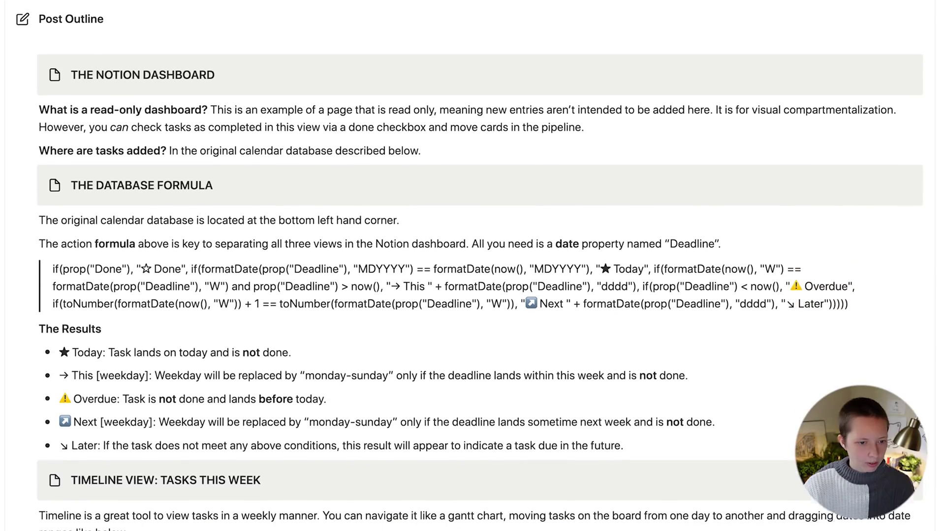
{"action": "scroll", "coordinate": [473, 266], "scroll_direction": "up", "scroll_amount": 1}
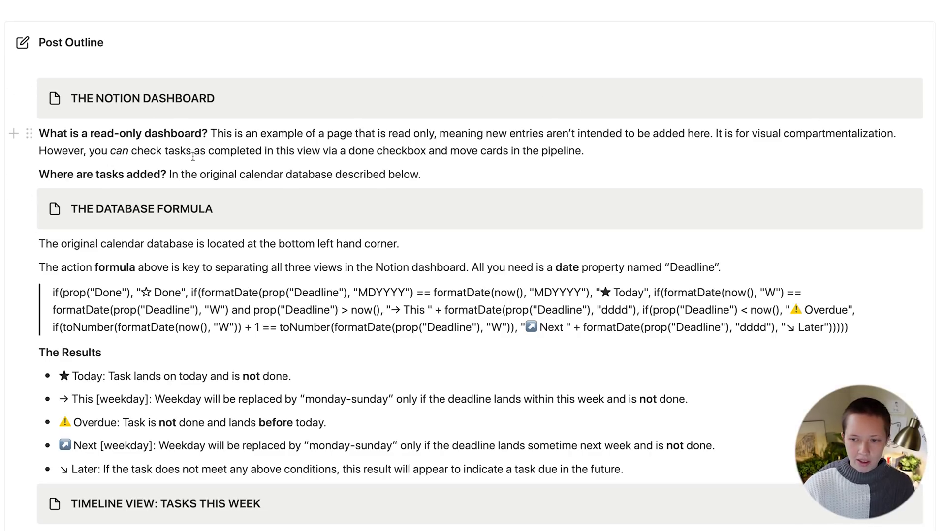
{"action": "scroll", "coordinate": [193, 156], "scroll_direction": "down", "scroll_amount": 10}
{"action": "scroll", "coordinate": [193, 159], "scroll_direction": "up", "scroll_amount": 20}
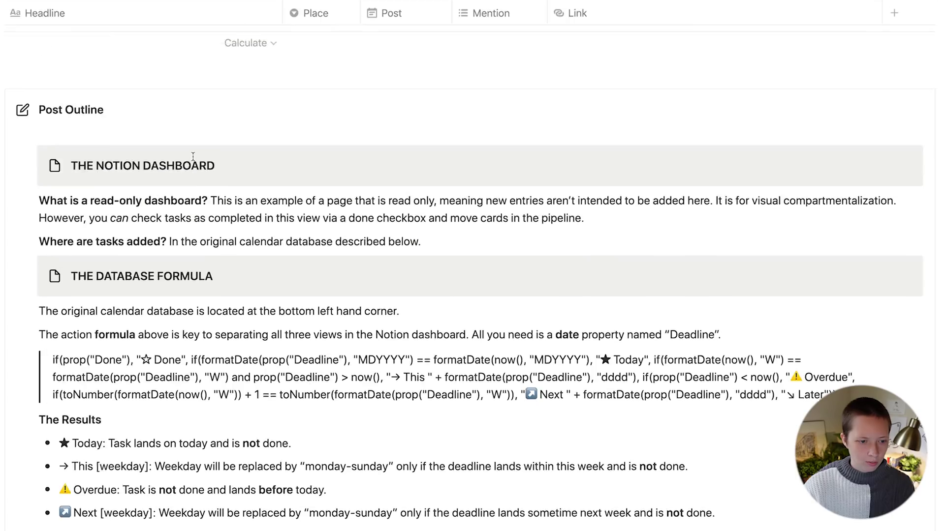
{"action": "scroll", "coordinate": [195, 161], "scroll_direction": "up", "scroll_amount": 6}
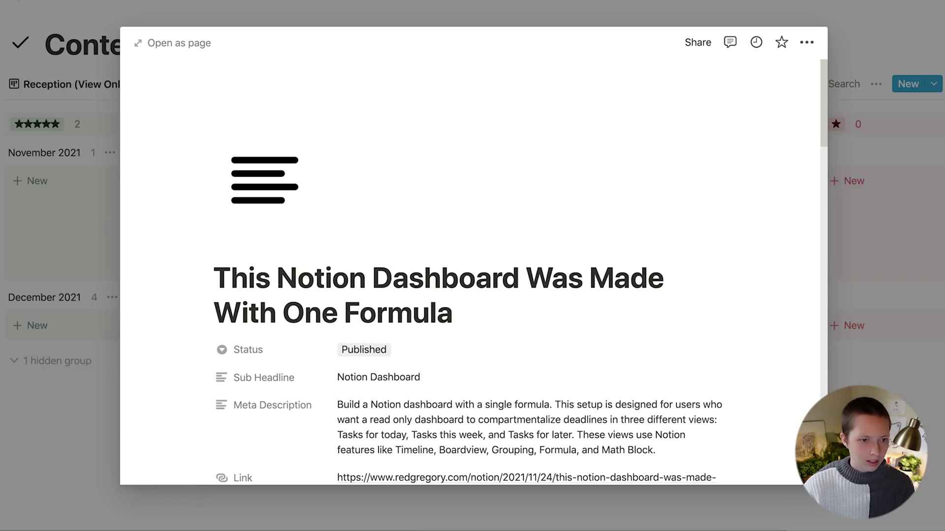
- Close the blog post and view the Group and Sub-group settings of the Reception (View Only) board
{"action": "left_click", "coordinate": [9, 74]}
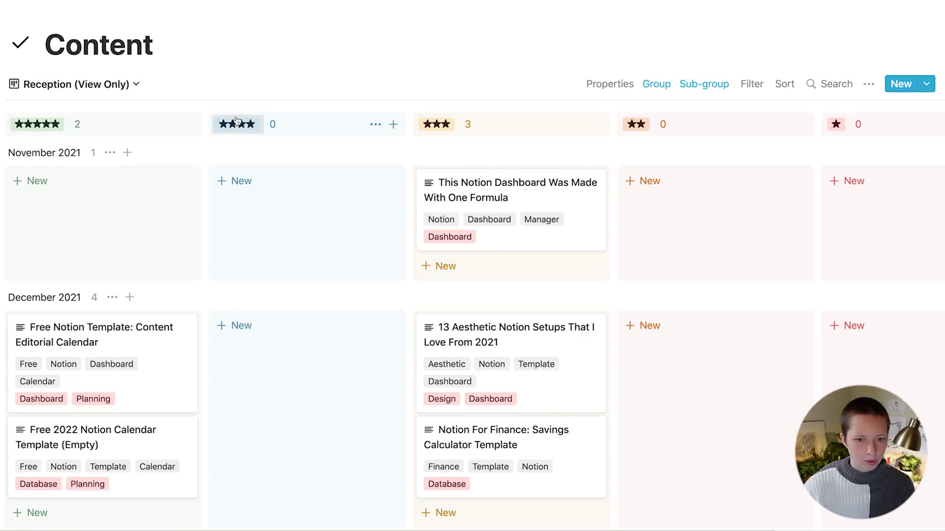
{"action": "left_click", "coordinate": [658, 81]}
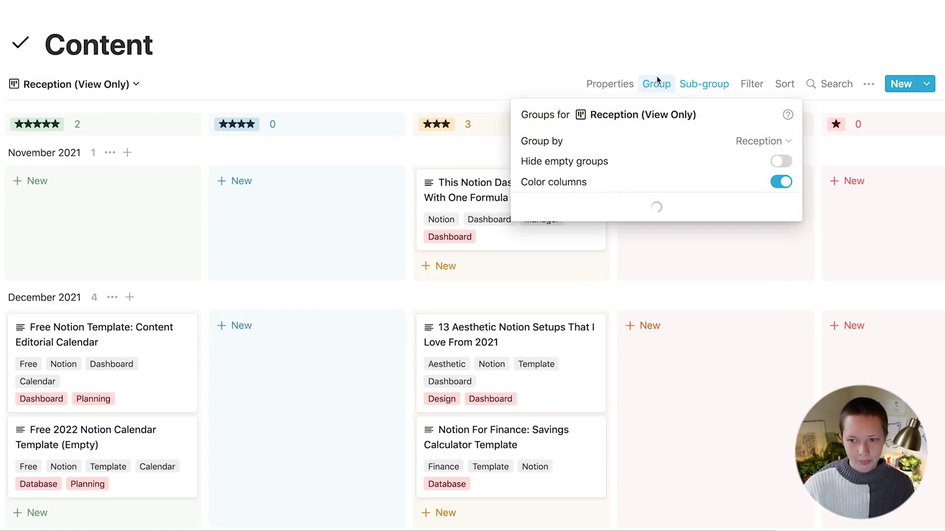
{"action": "left_click", "coordinate": [705, 90]}
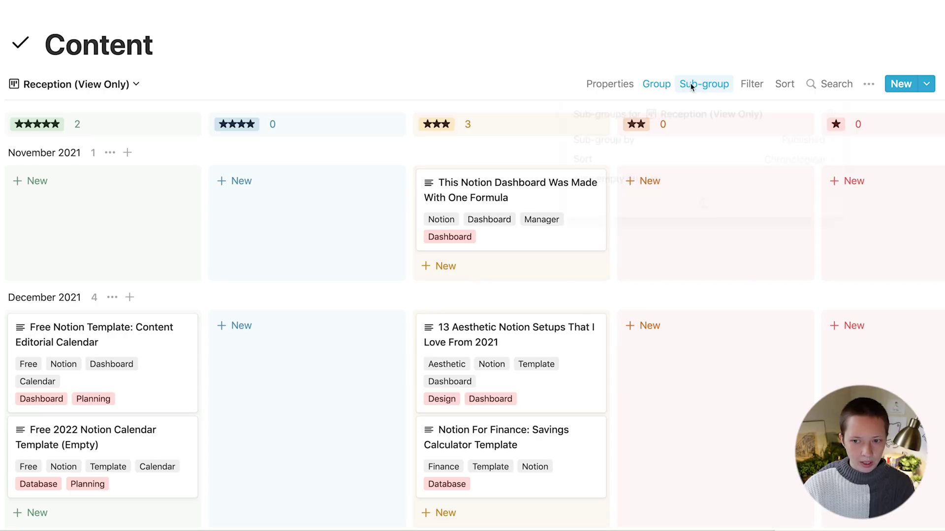
{"action": "left_click", "coordinate": [690, 85]}
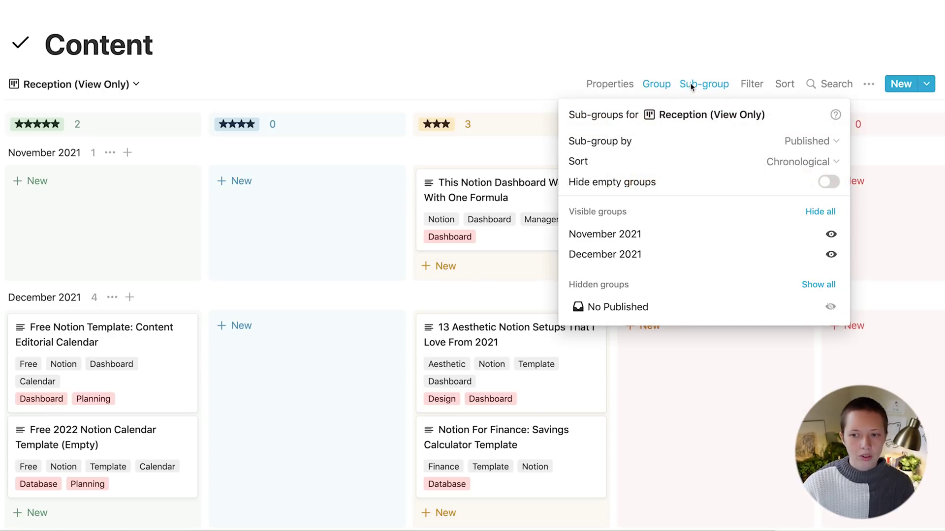
- Return to the 2022 Homebase page and open the Published Calendar listed under Blog Post Links
{"action": "left_click", "coordinate": [1, 226]}
{"action": "left_click", "coordinate": [1, 226]}
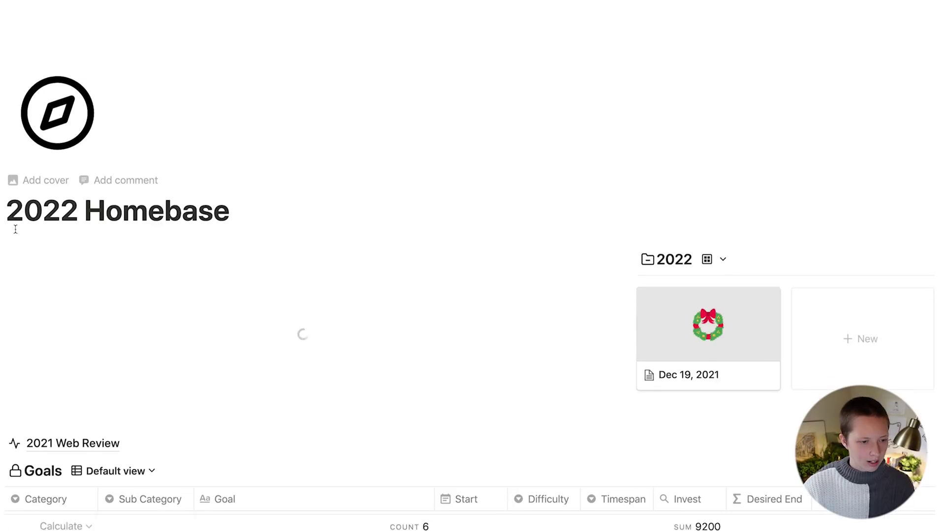
{"action": "scroll", "coordinate": [49, 236], "scroll_direction": "down", "scroll_amount": 15}
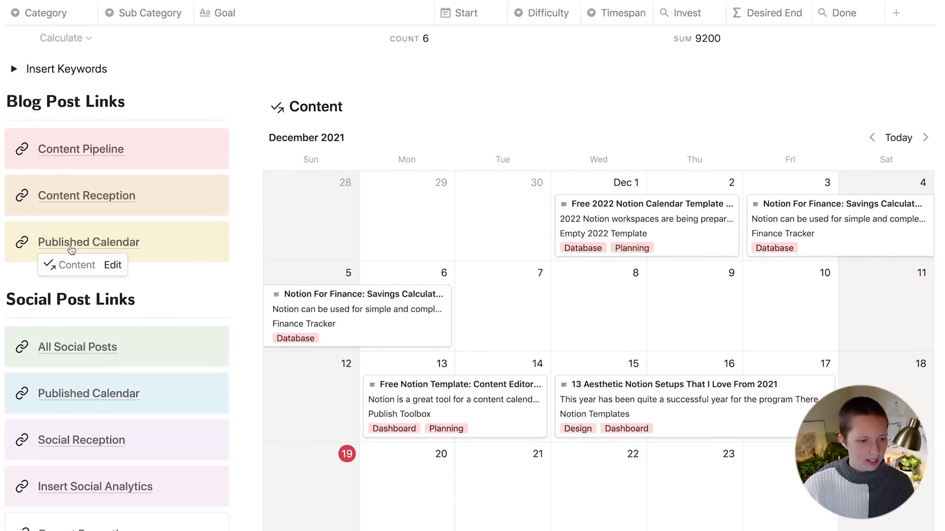
{"action": "left_click", "coordinate": [71, 249]}
{"action": "scroll", "coordinate": [70, 245], "scroll_direction": "down", "scroll_amount": 3}
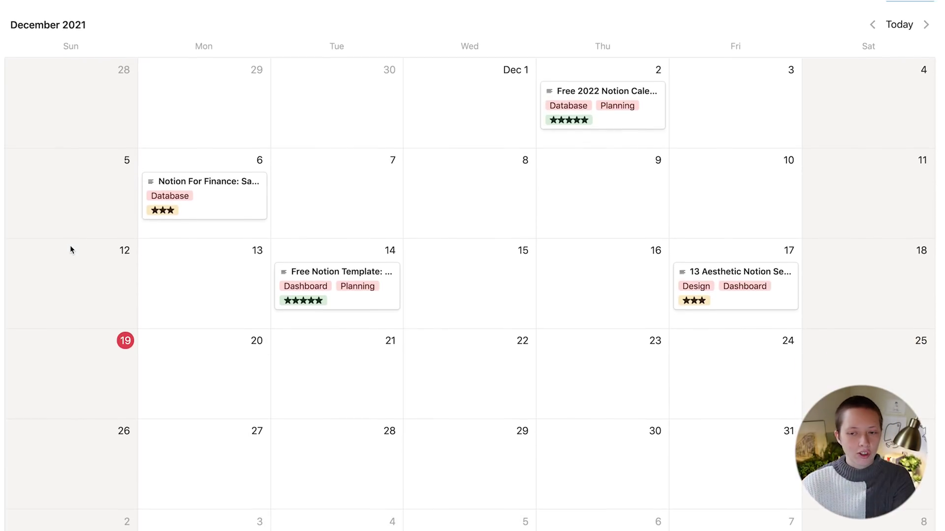
- Switch the Content database to the Planning Calendar (Edit View) and look over its December 2021 entries
{"action": "left_click", "coordinate": [84, 31]}
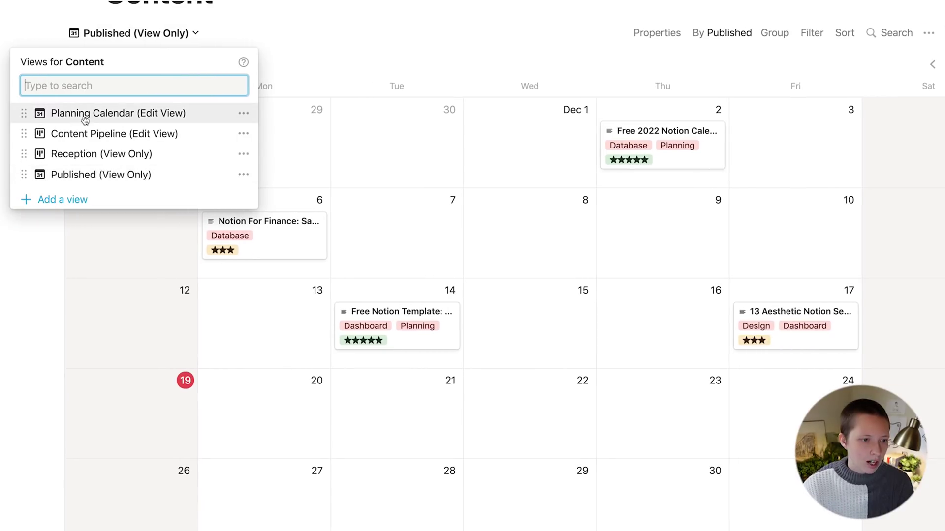
{"action": "left_click", "coordinate": [154, 114]}
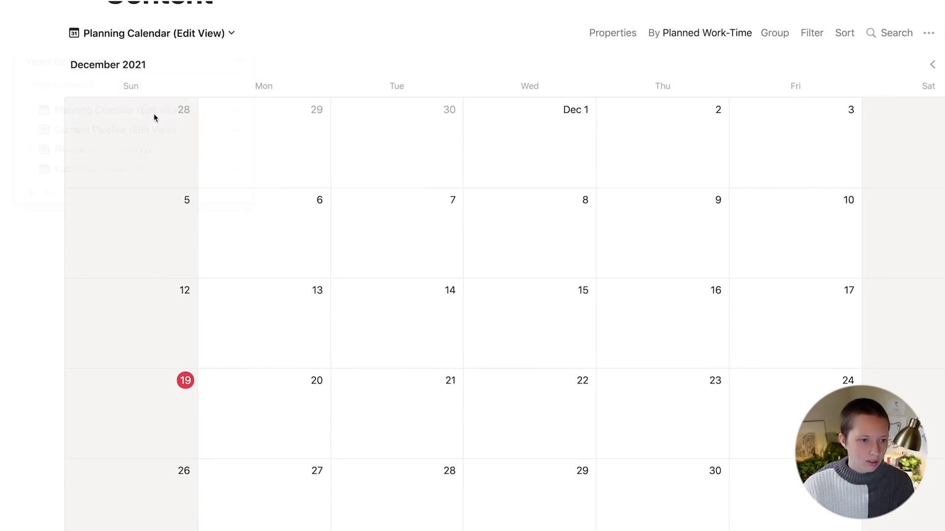
{"action": "scroll", "coordinate": [154, 114], "scroll_direction": "down", "scroll_amount": 3}
{"action": "scroll", "coordinate": [674, 102], "scroll_direction": "up", "scroll_amount": 2}
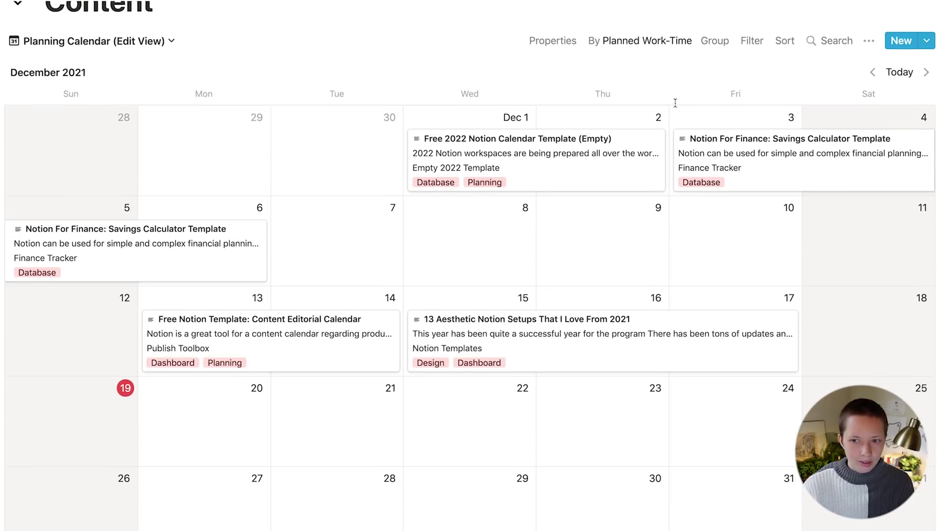
{"action": "scroll", "coordinate": [782, 138], "scroll_direction": "down", "scroll_amount": 1}
{"action": "scroll", "coordinate": [782, 138], "scroll_direction": "up", "scroll_amount": 1}
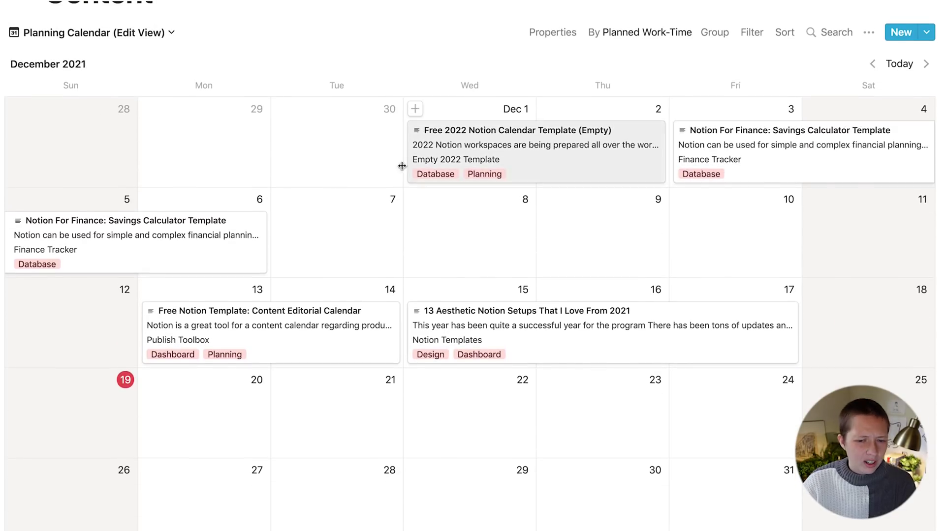
- Open the "Notion For Finance: Savings Calculator Template" post from the planning calendar and look through its properties
{"action": "left_click", "coordinate": [192, 243]}
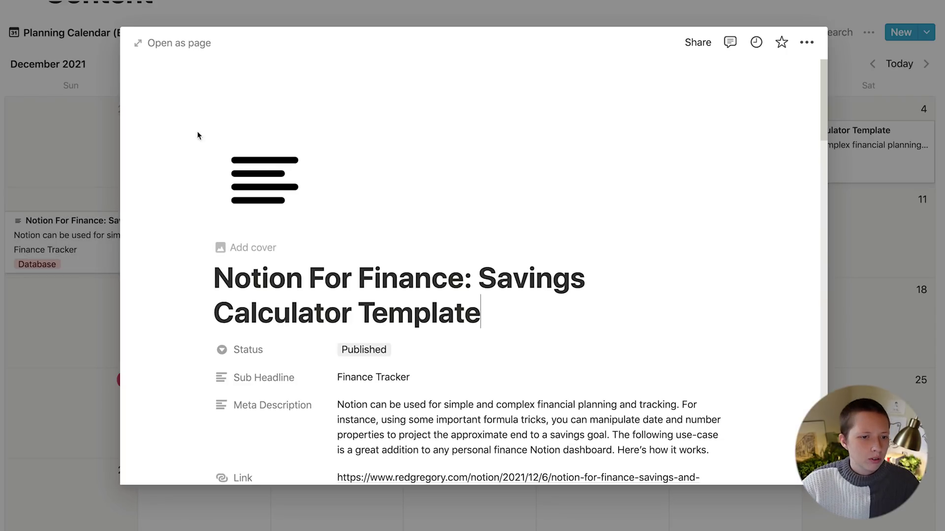
{"action": "scroll", "coordinate": [331, 224], "scroll_direction": "down", "scroll_amount": 5}
{"action": "scroll", "coordinate": [331, 228], "scroll_direction": "down", "scroll_amount": 1}
{"action": "scroll", "coordinate": [348, 229], "scroll_direction": "up", "scroll_amount": 1}
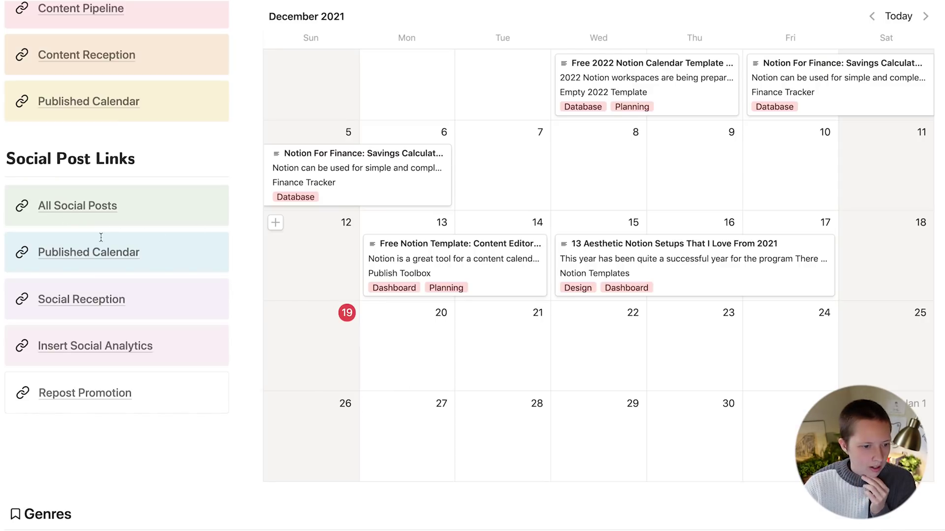
{"action": "mouse_move", "coordinate": [85, 254]}
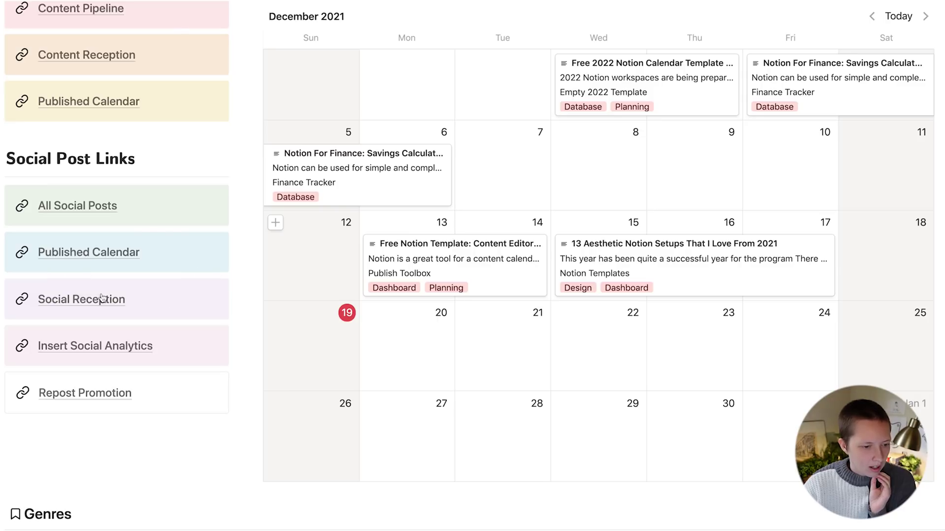
{"action": "mouse_move", "coordinate": [93, 304]}
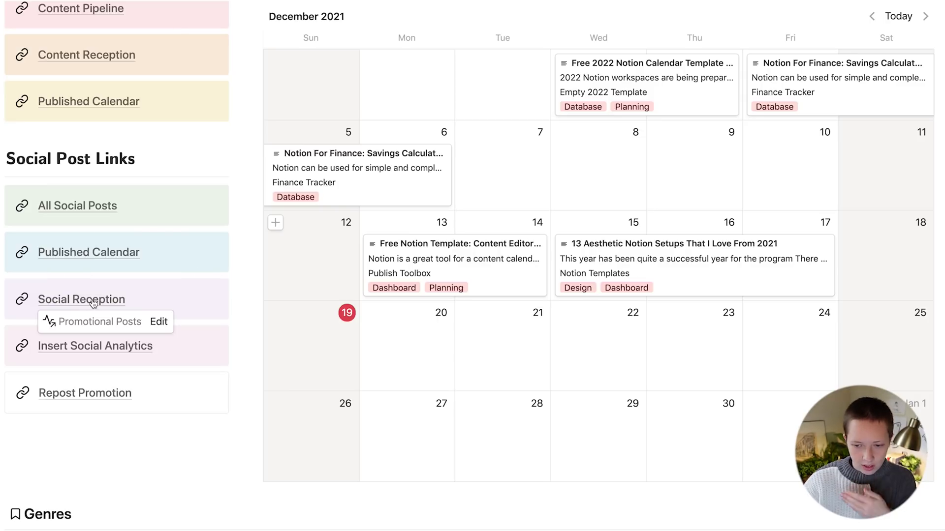
{"action": "mouse_move", "coordinate": [77, 357]}
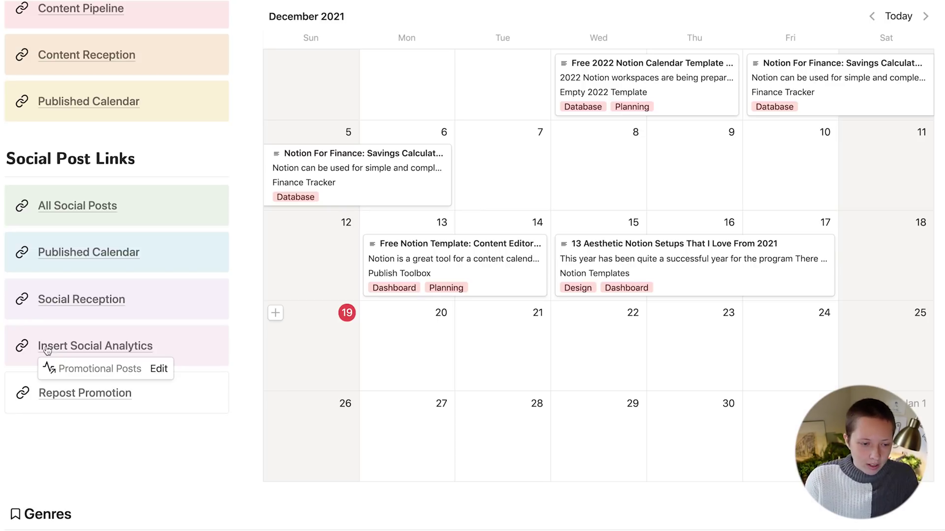
{"action": "left_click", "coordinate": [51, 207]}
{"action": "left_click", "coordinate": [195, 136]}
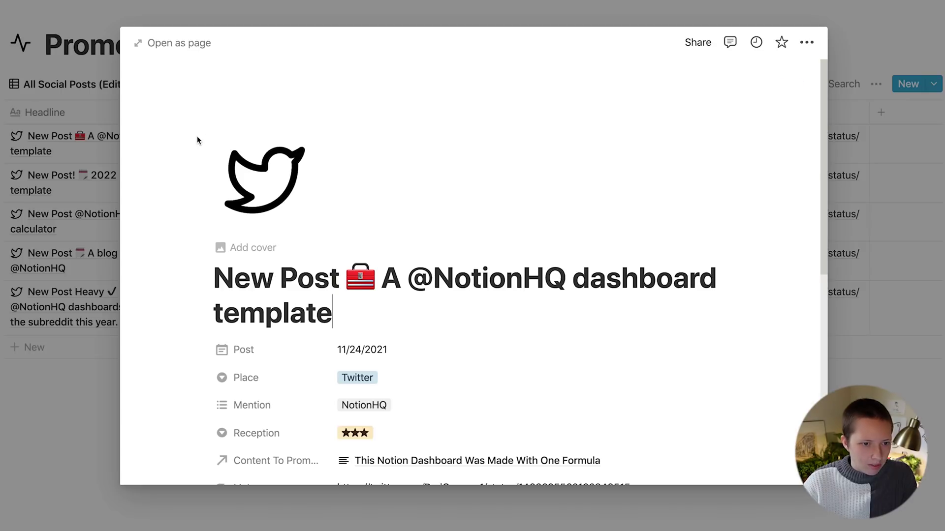
- Open the dashboard template post as a full page and review its reception, analytics and repost properties
{"action": "left_click", "coordinate": [188, 43]}
{"action": "scroll", "coordinate": [150, 279], "scroll_direction": "down", "scroll_amount": 3}
{"action": "scroll", "coordinate": [150, 280], "scroll_direction": "down", "scroll_amount": 3}
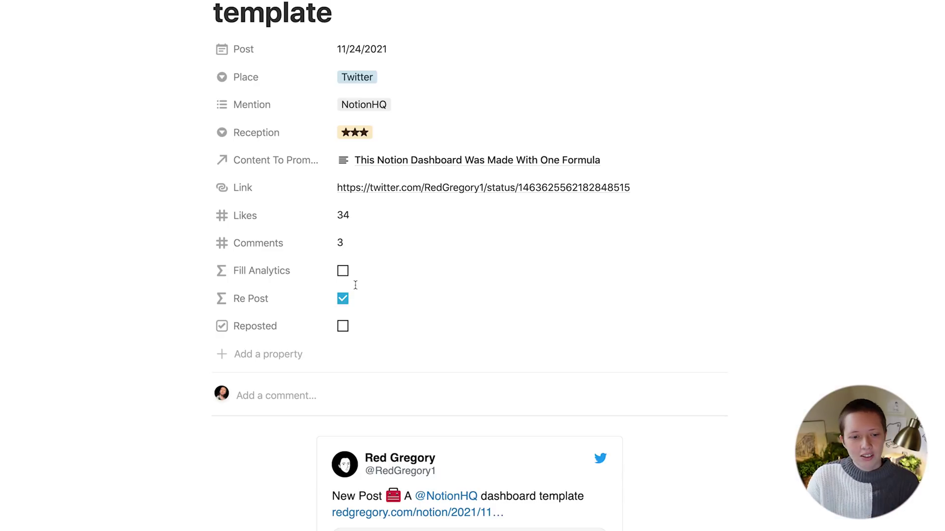
{"action": "scroll", "coordinate": [355, 285], "scroll_direction": "up", "scroll_amount": 2}
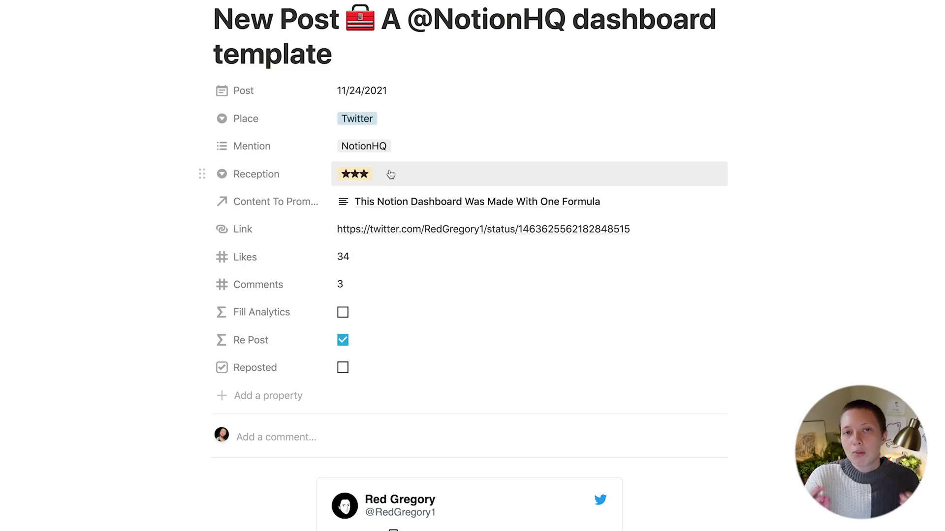
- Examine the formulas behind the Fill Analytics and Re Post properties without changing them
{"action": "left_click", "coordinate": [352, 320]}
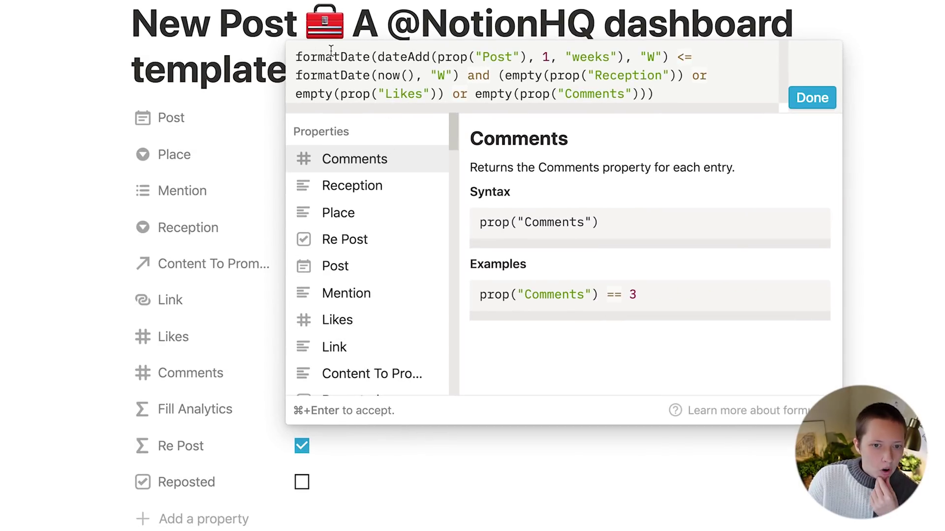
{"action": "left_click", "coordinate": [295, 56]}
{"action": "left_click_drag", "start_coordinate": [294, 56], "coordinate": [668, 59]}
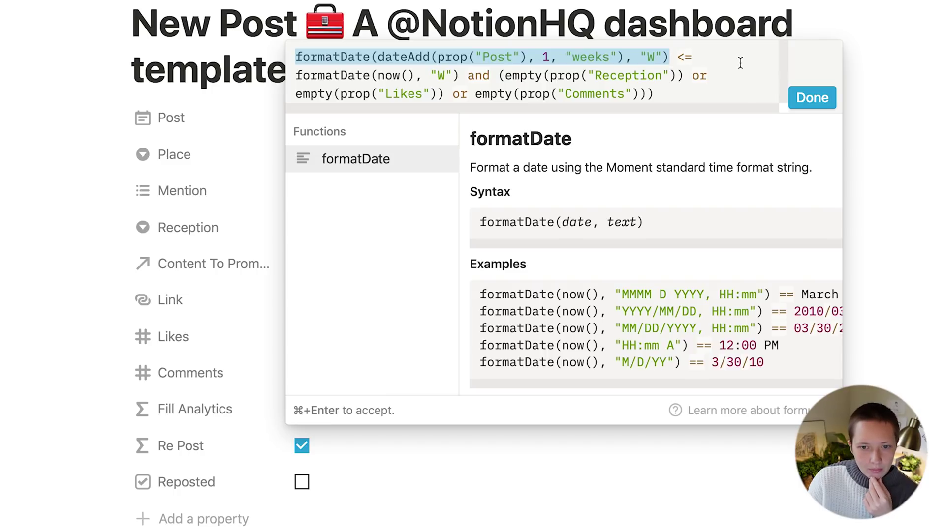
{"action": "left_click", "coordinate": [580, 93]}
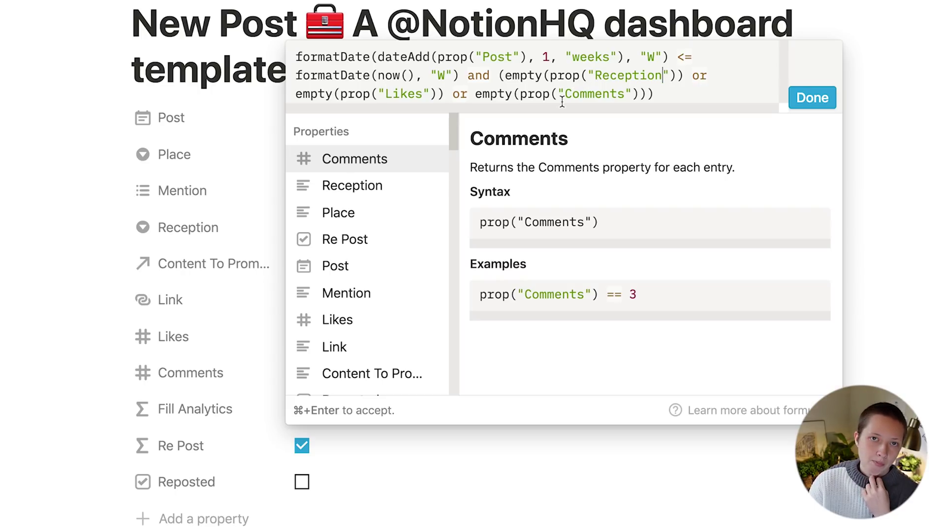
{"action": "key", "text": "Escape"}
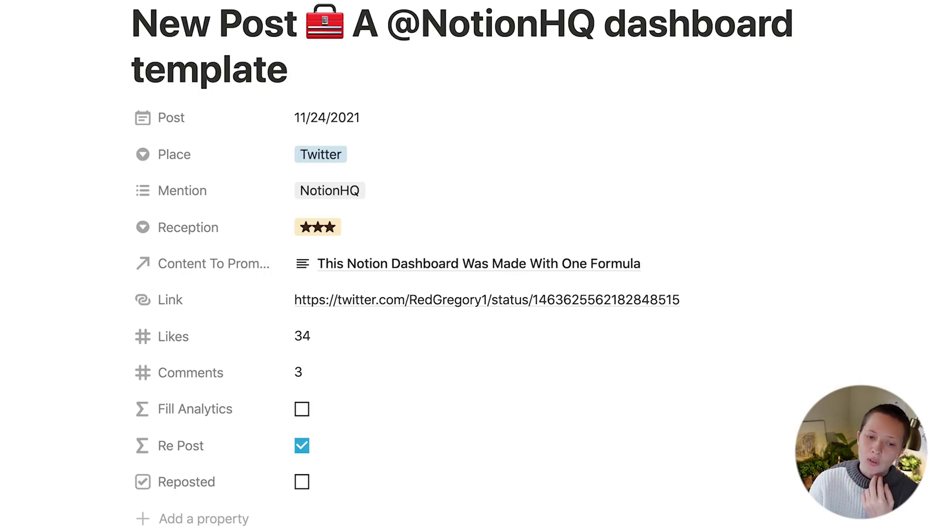
{"action": "left_click", "coordinate": [326, 456]}
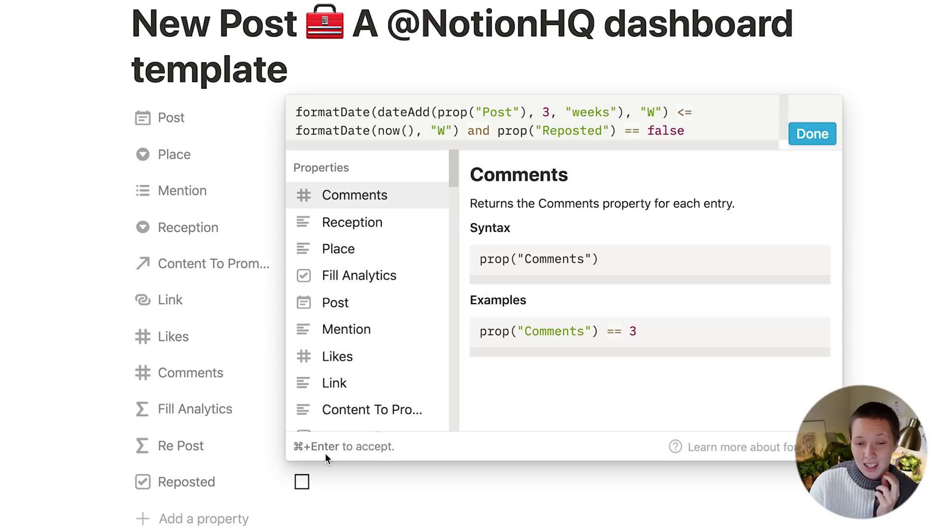
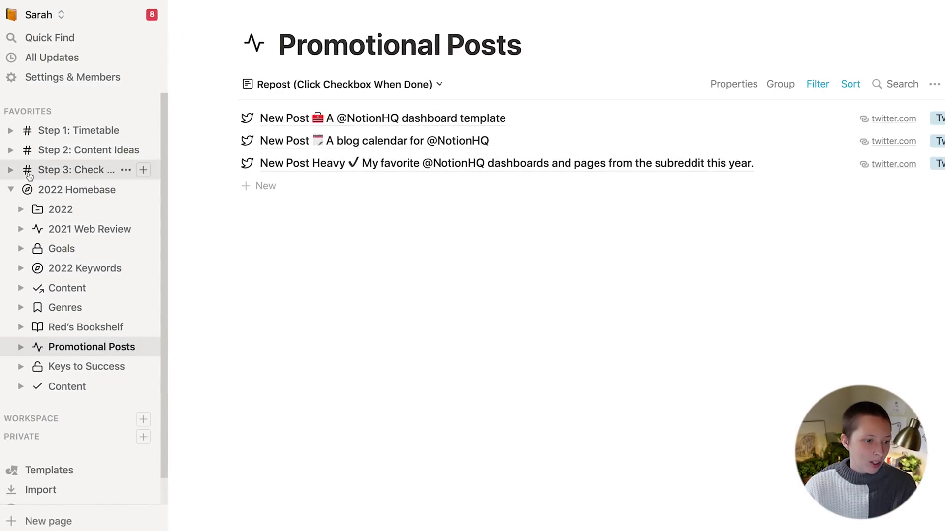
- Collapse the subpages of 2022 Homebase and Step 2: Content Ideas in the favorites list
{"action": "left_click", "coordinate": [9, 189]}
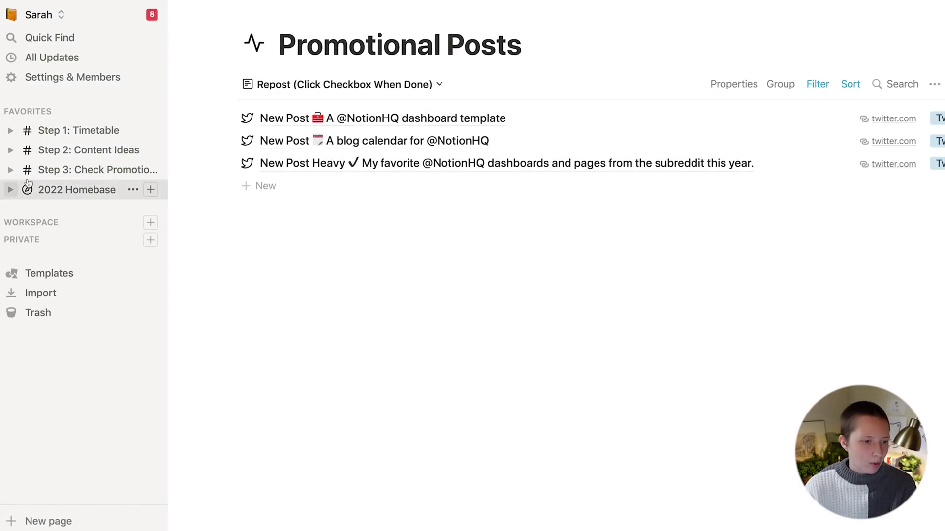
{"action": "left_click", "coordinate": [10, 150]}
{"action": "left_click", "coordinate": [14, 151]}
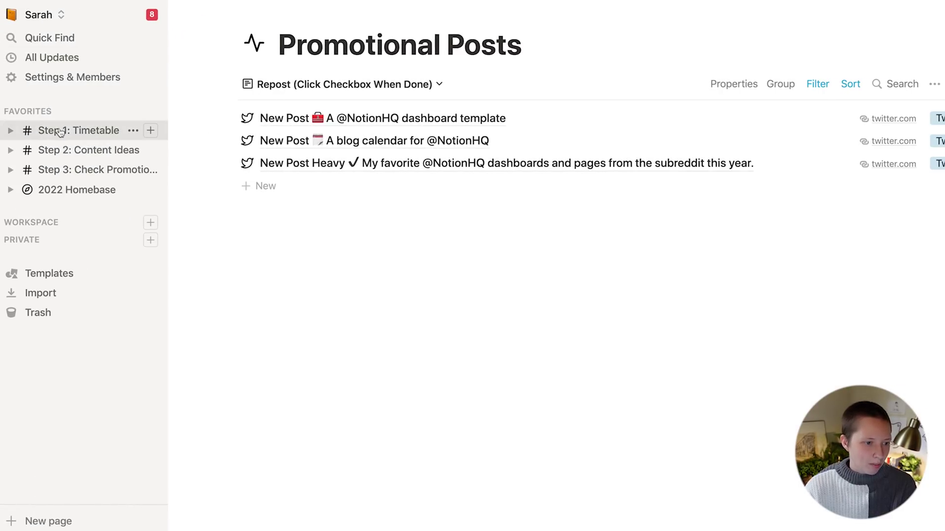
- View the Step 1: Timetable page and expand the subpages of Step 2: Content Ideas in the favorites
{"action": "left_click", "coordinate": [67, 131]}
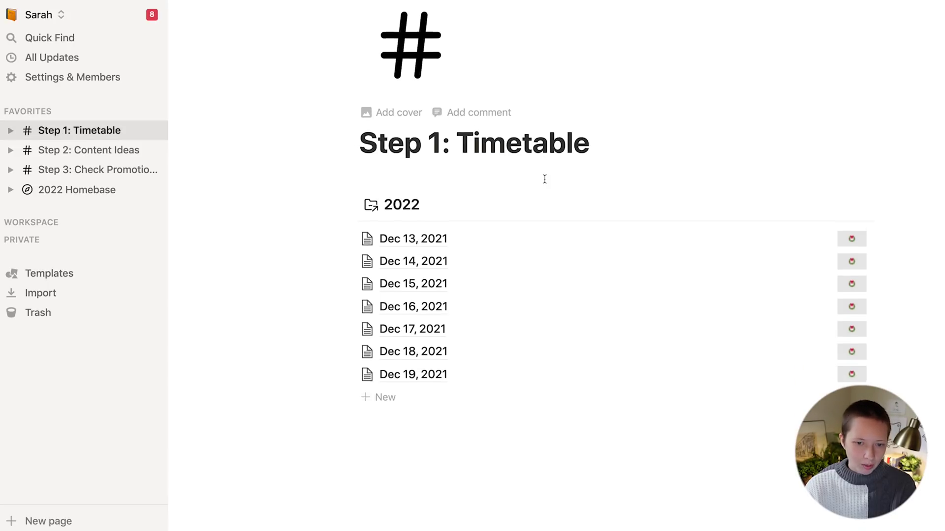
{"action": "scroll", "coordinate": [545, 179], "scroll_direction": "down", "scroll_amount": 1}
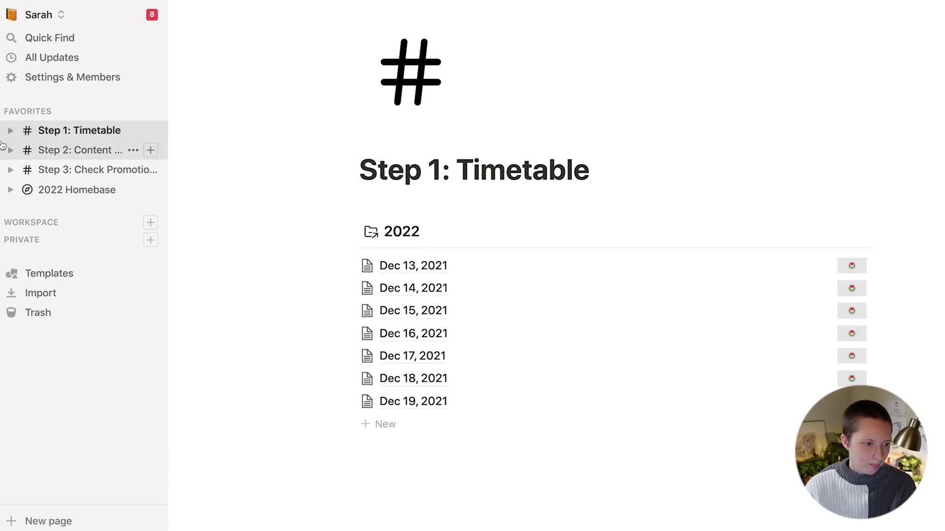
{"action": "left_click", "coordinate": [12, 150]}
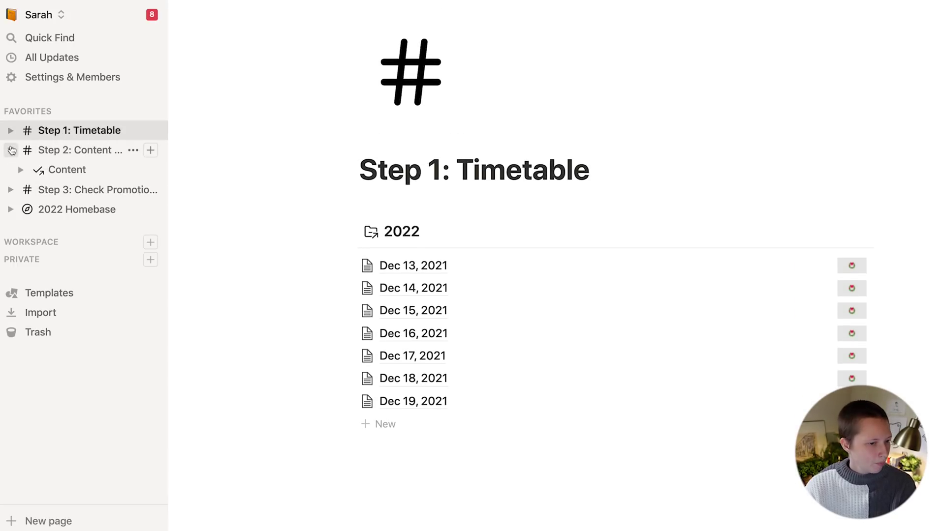
- View the Content board on the Step 2: Content Ideas page with the sidebar hidden
{"action": "left_click", "coordinate": [60, 152]}
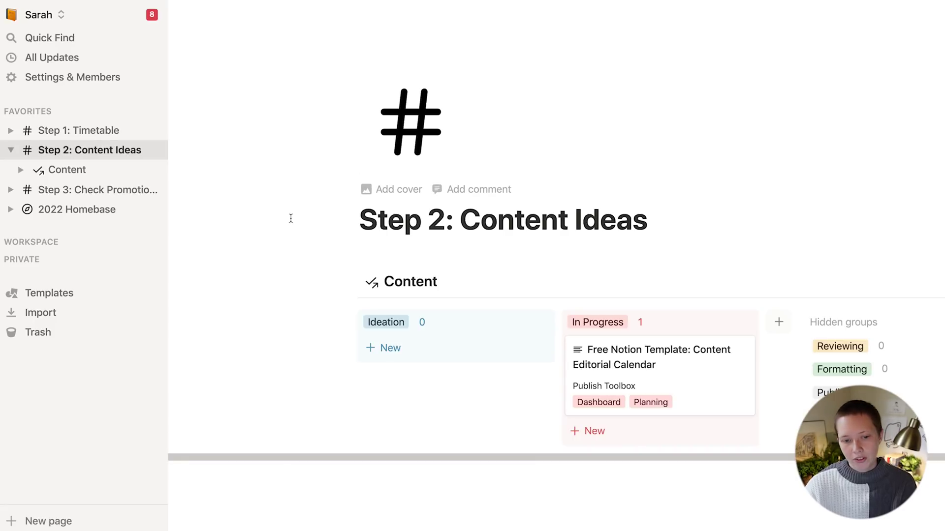
{"action": "scroll", "coordinate": [291, 218], "scroll_direction": "down", "scroll_amount": 2}
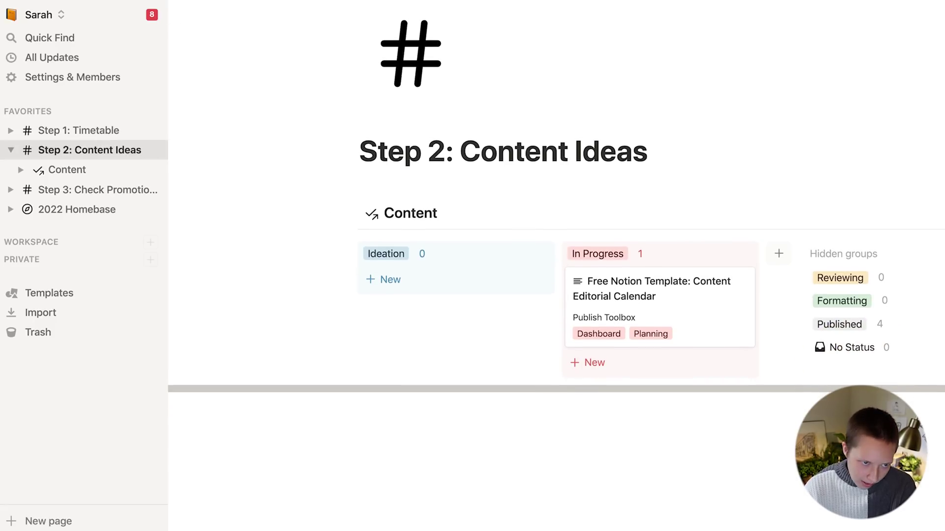
{"action": "left_click", "coordinate": [159, 15]}
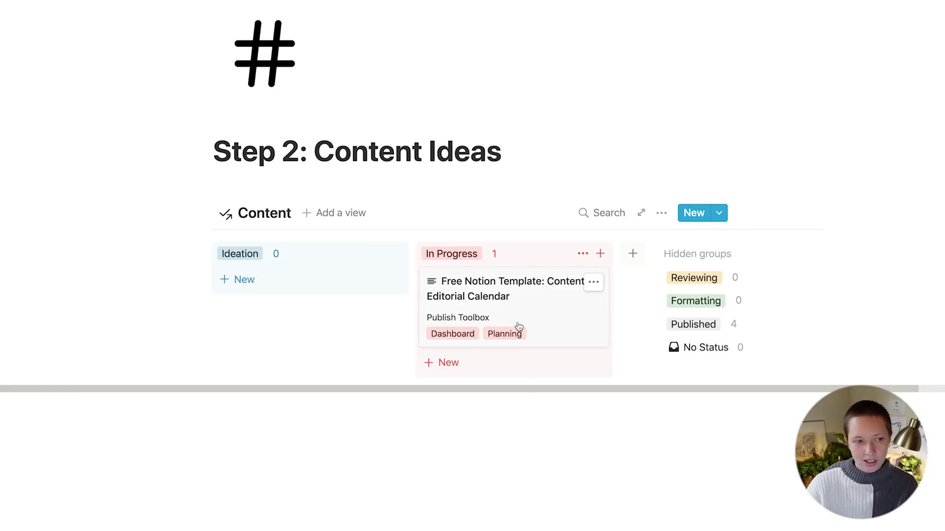
- View the Promotional Posts table on the Step 3: Check Promotions page with the sidebar hidden and check its filter
{"action": "left_click", "coordinate": [11, 2]}
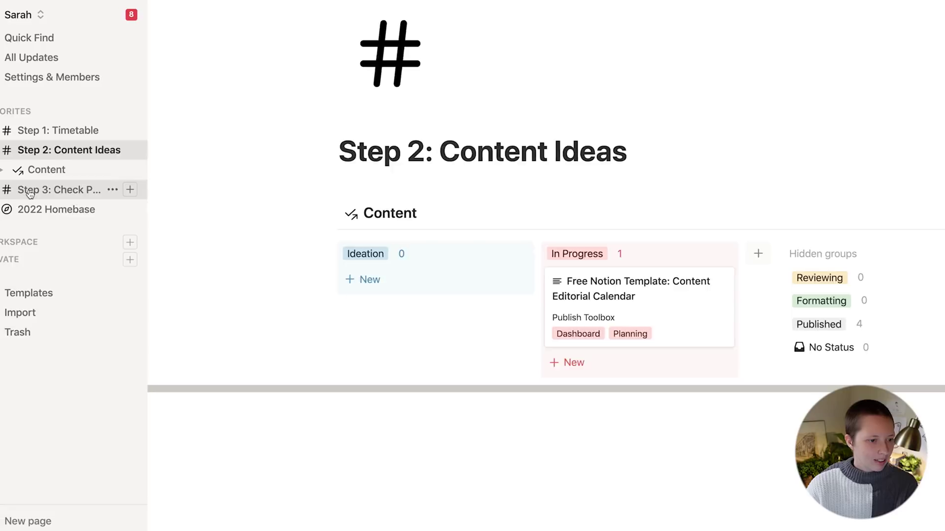
{"action": "left_click", "coordinate": [29, 193]}
{"action": "scroll", "coordinate": [508, 243], "scroll_direction": "down", "scroll_amount": 2}
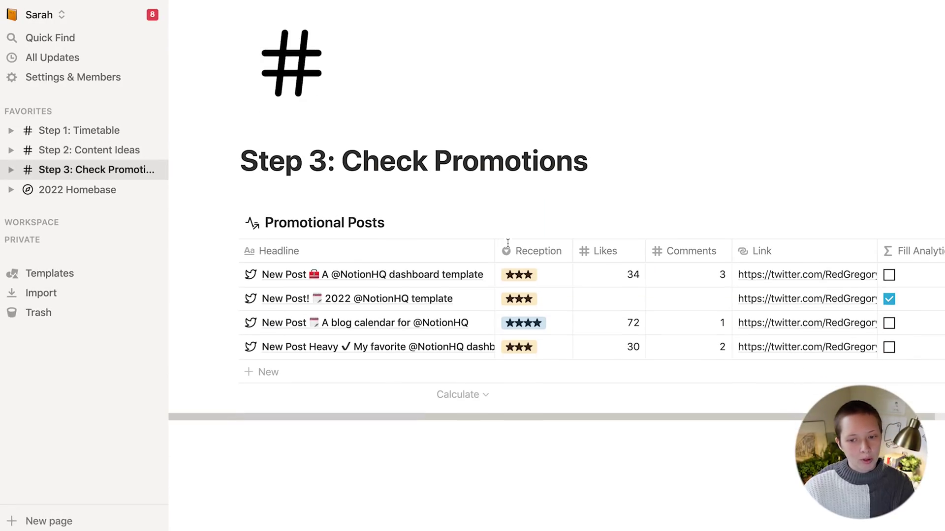
{"action": "left_click", "coordinate": [143, 14]}
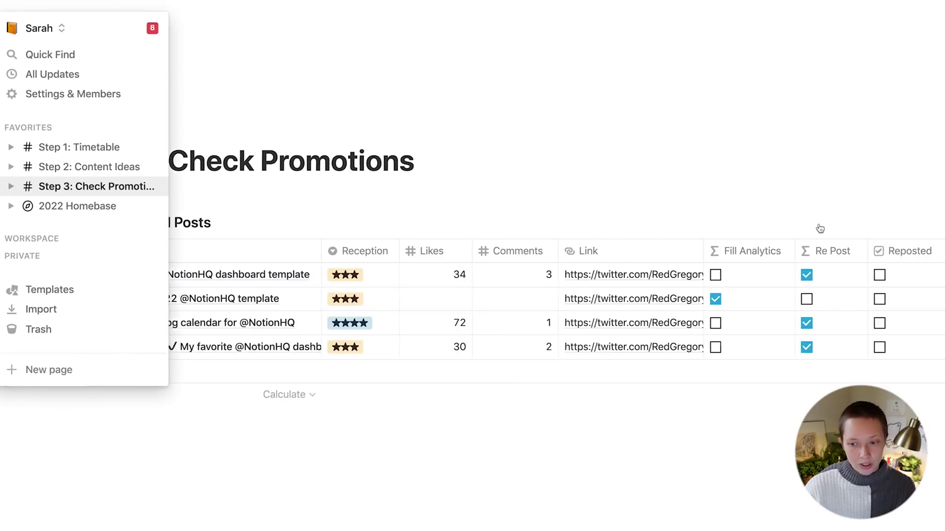
{"action": "scroll", "coordinate": [818, 224], "scroll_direction": "down", "scroll_amount": 1}
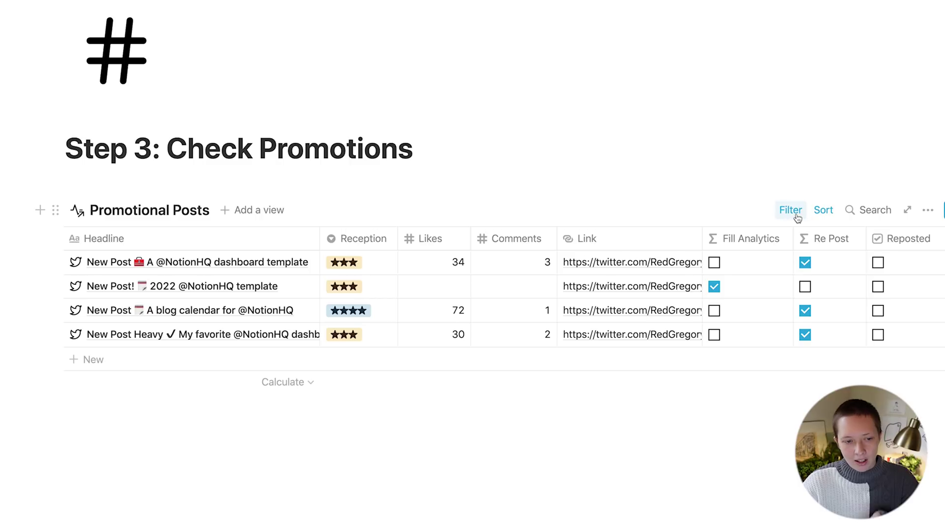
{"action": "left_click", "coordinate": [797, 218]}
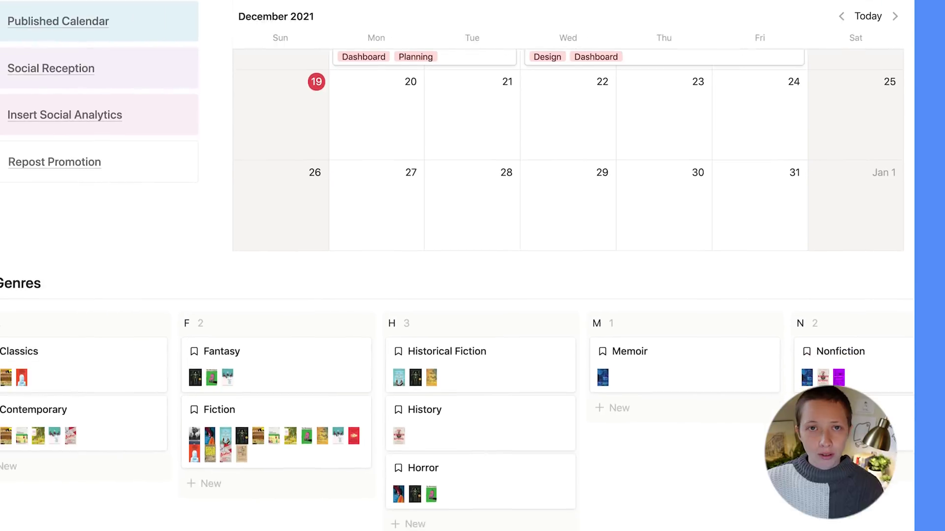
- Reorder the properties of the Play It As It Lays book entry as Author, Started, Ended, Genre, Rating, Cover, Active
{"action": "scroll", "coordinate": [472, 266], "scroll_direction": "down", "scroll_amount": 5}
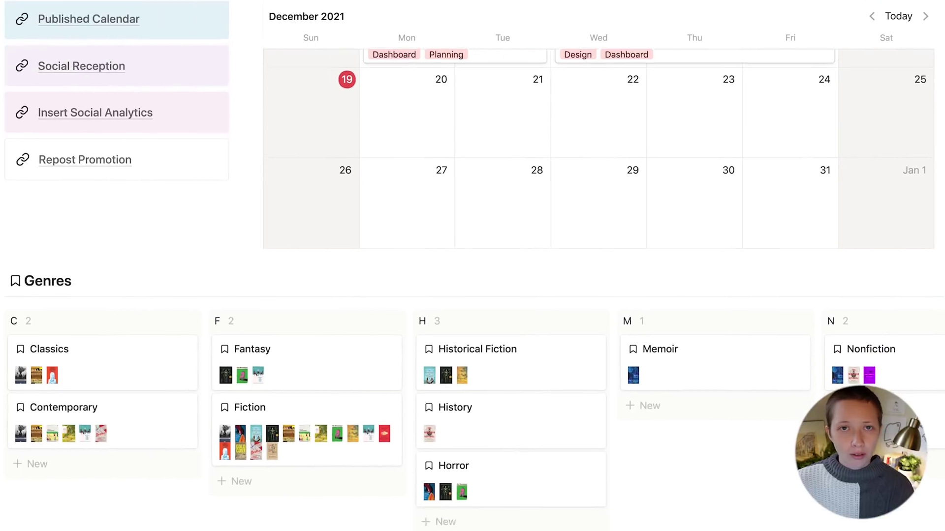
{"action": "scroll", "coordinate": [473, 266], "scroll_direction": "down", "scroll_amount": 1}
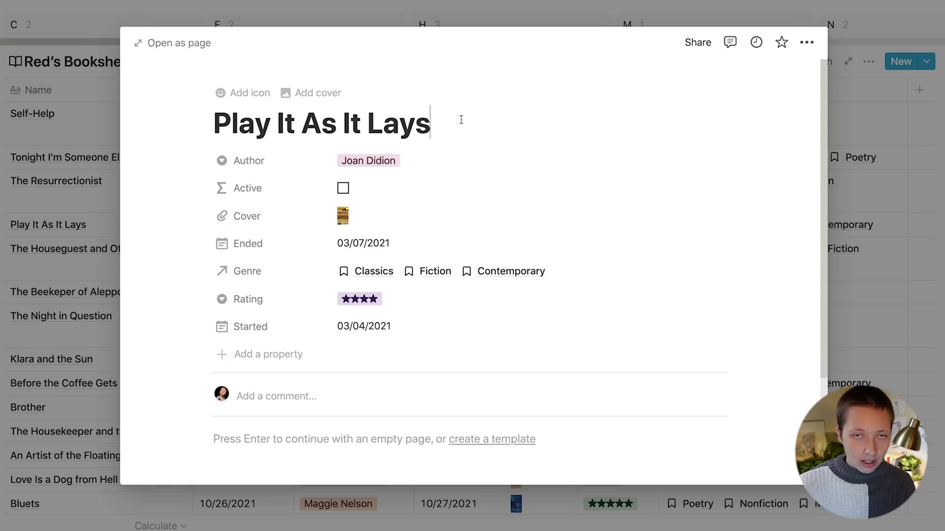
{"action": "mouse_move", "coordinate": [276, 191]}
{"action": "left_mouse_down"}
{"action": "mouse_move", "coordinate": [293, 234]}
{"action": "mouse_move", "coordinate": [268, 299]}
{"action": "mouse_move", "coordinate": [264, 187]}
{"action": "left_mouse_up"}
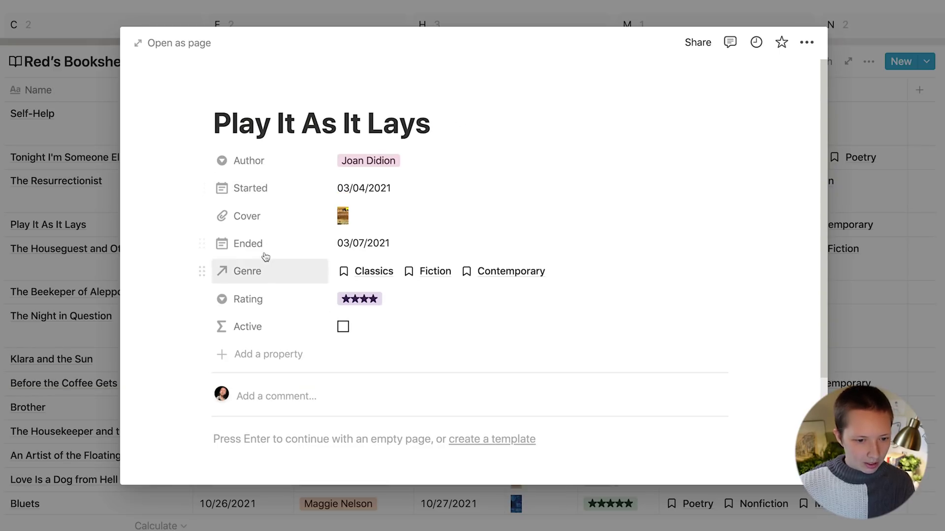
{"action": "left_click_drag", "start_coordinate": [263, 231], "coordinate": [262, 204]}
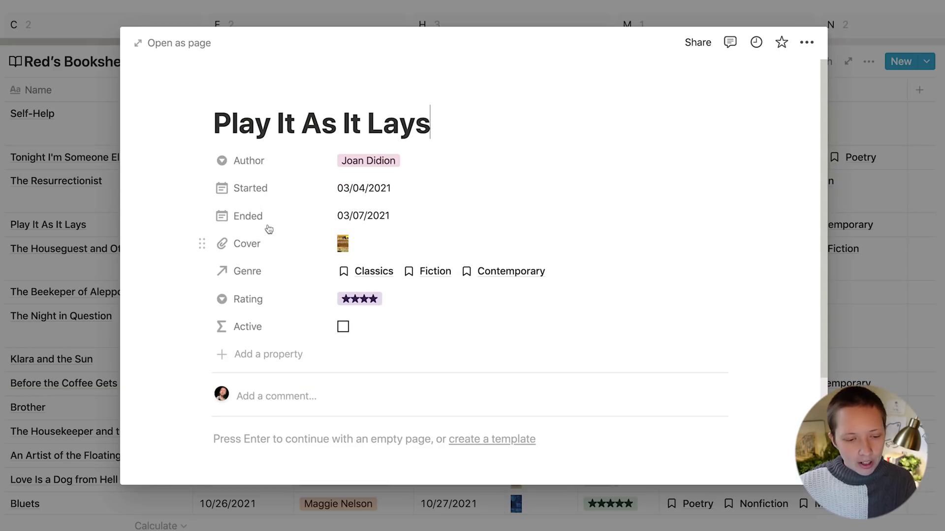
{"action": "left_click_drag", "start_coordinate": [259, 247], "coordinate": [262, 301]}
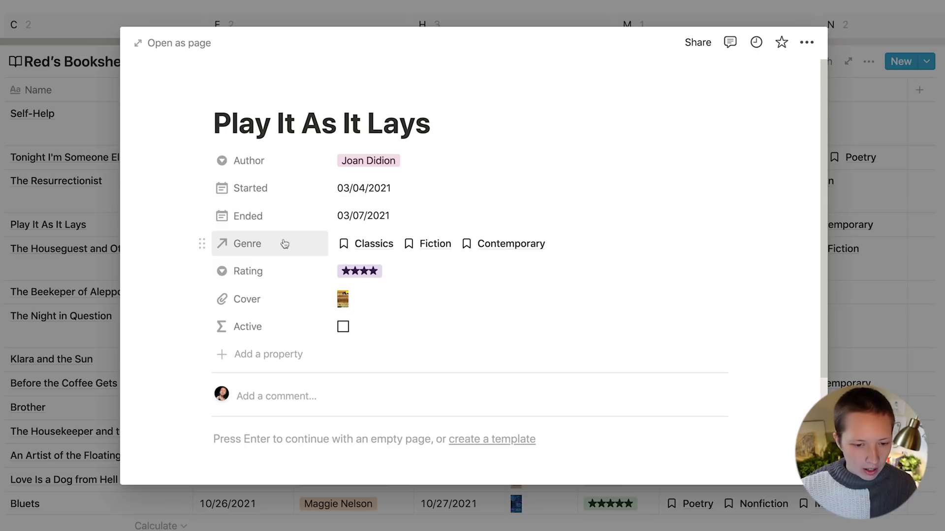
- Examine the genres linked to the Play It As It Lays entry and close the entry
{"action": "left_click", "coordinate": [443, 245]}
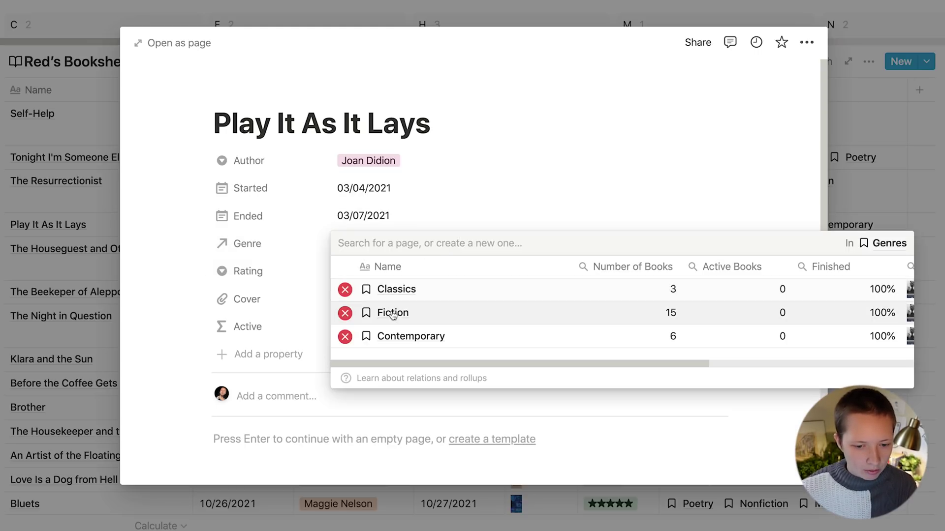
{"action": "left_click", "coordinate": [1, 235]}
{"action": "left_click", "coordinate": [1, 235]}
- Review the Genres board's grouping settings, switching Color columns off and back on
{"action": "scroll", "coordinate": [1, 235], "scroll_direction": "up", "scroll_amount": 1}
{"action": "scroll", "coordinate": [1, 236], "scroll_direction": "up", "scroll_amount": 6}
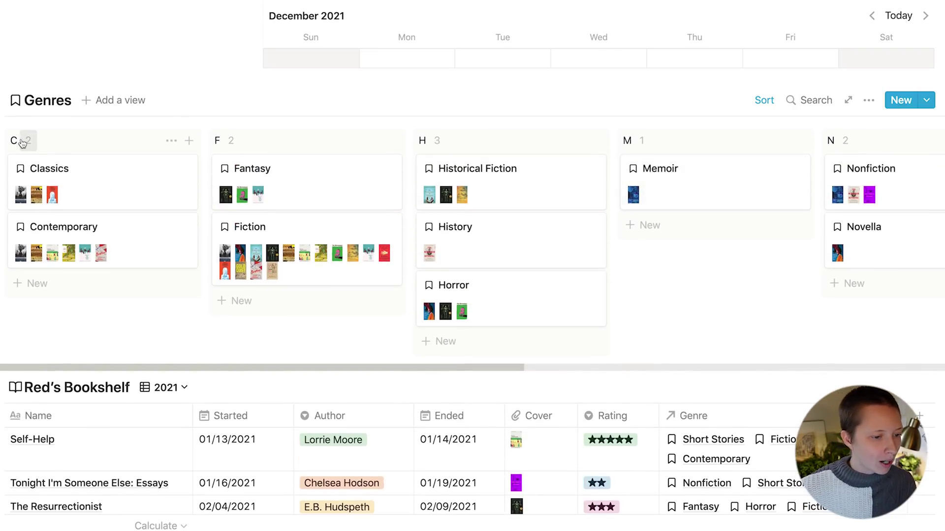
{"action": "left_click", "coordinate": [869, 100]}
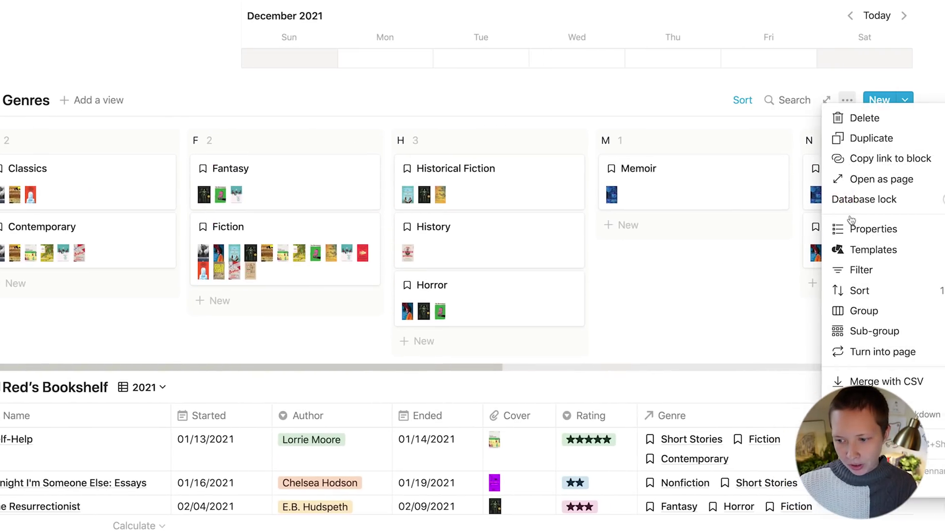
{"action": "left_click", "coordinate": [836, 311]}
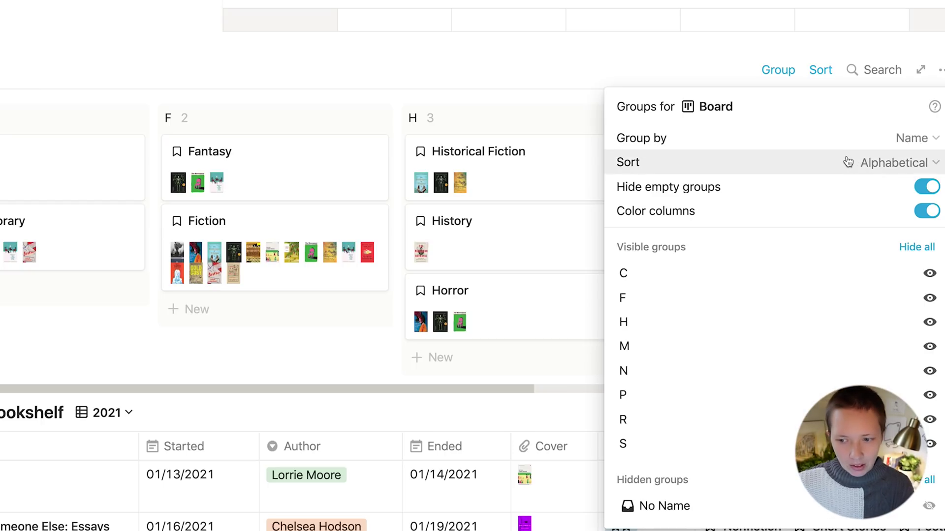
{"action": "left_click", "coordinate": [927, 211]}
{"action": "left_click", "coordinate": [927, 211]}
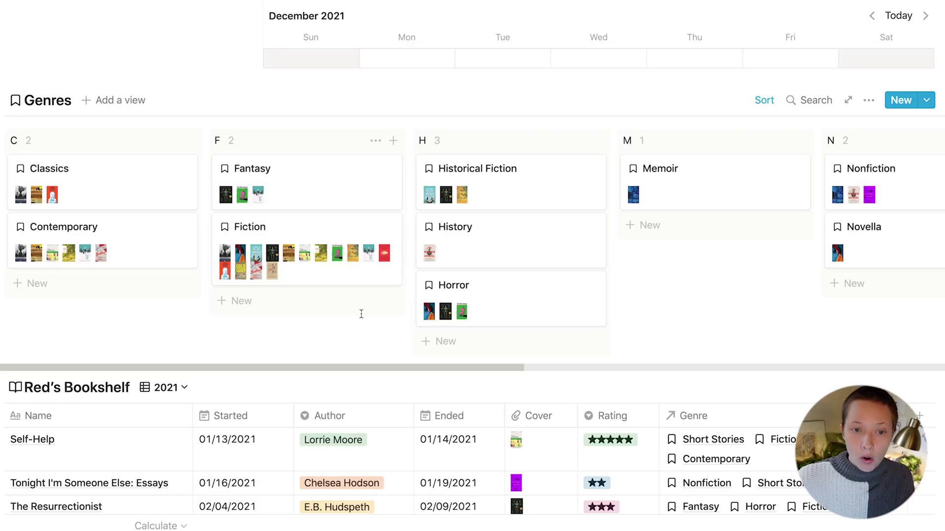
- Open the Fiction genre as a full page and review its properties and linked Red's Bookshelf list
{"action": "left_click", "coordinate": [323, 276]}
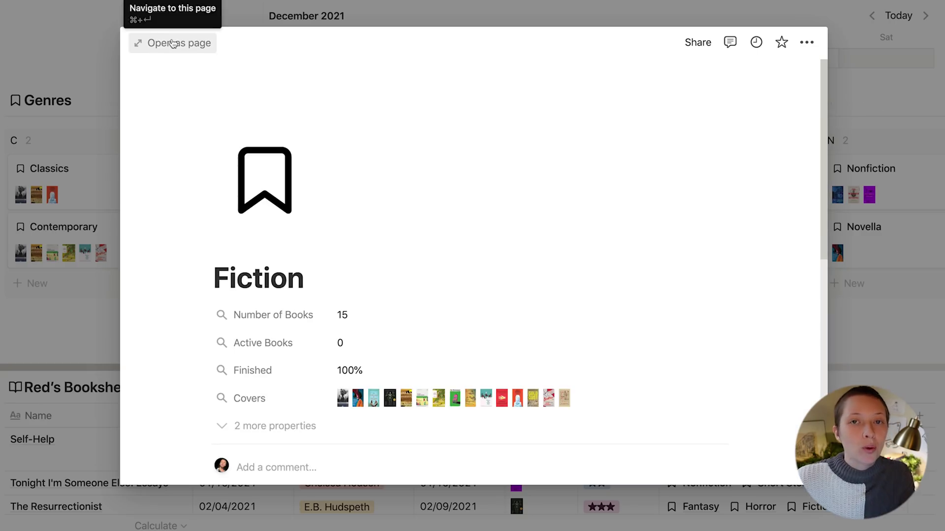
{"action": "left_click", "coordinate": [172, 44]}
{"action": "scroll", "coordinate": [371, 305], "scroll_direction": "down", "scroll_amount": 7}
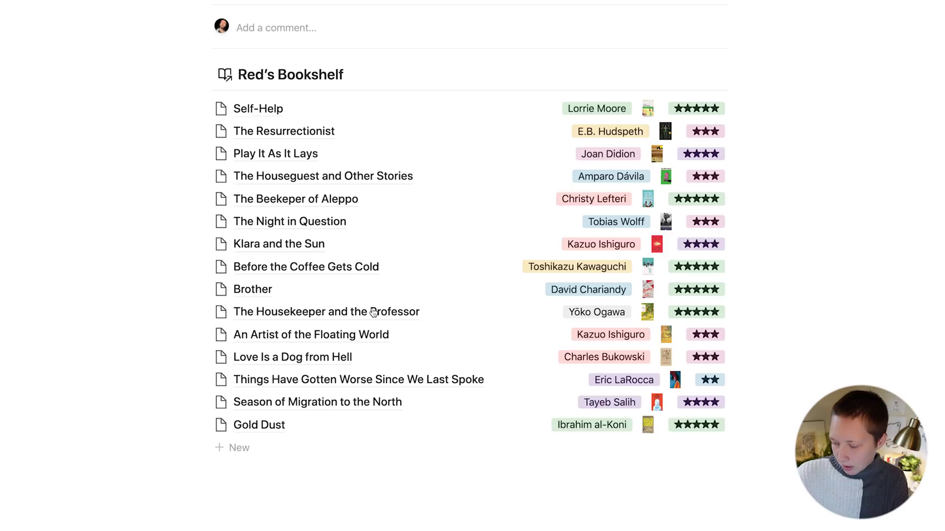
{"action": "scroll", "coordinate": [373, 313], "scroll_direction": "up", "scroll_amount": 3}
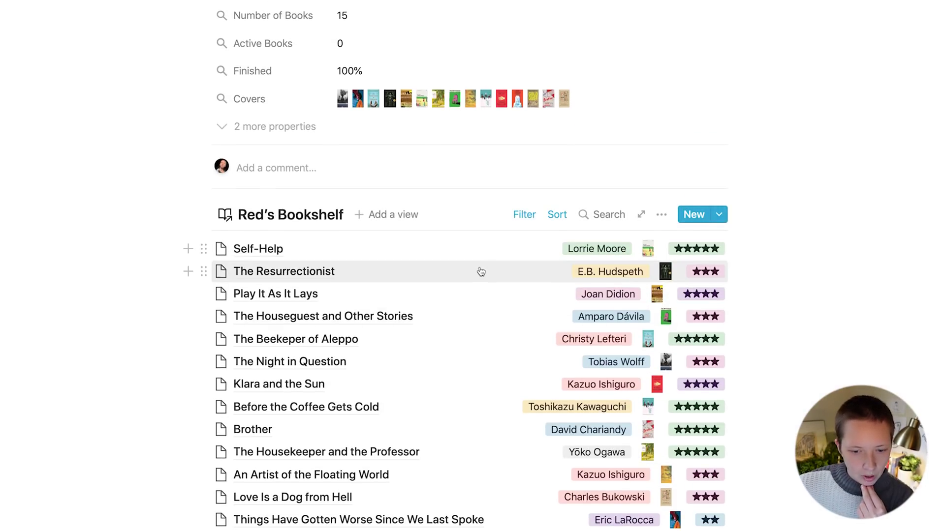
{"action": "scroll", "coordinate": [482, 280], "scroll_direction": "up", "scroll_amount": 2}
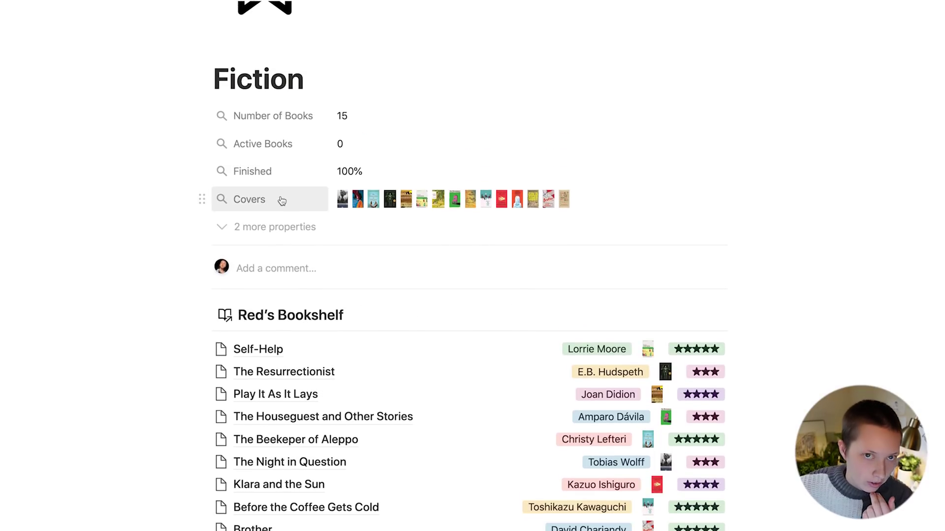
- Inspect the Covers rollup configuration on the Fiction page without changing it and return to the Genres board
{"action": "left_click", "coordinate": [714, 201]}
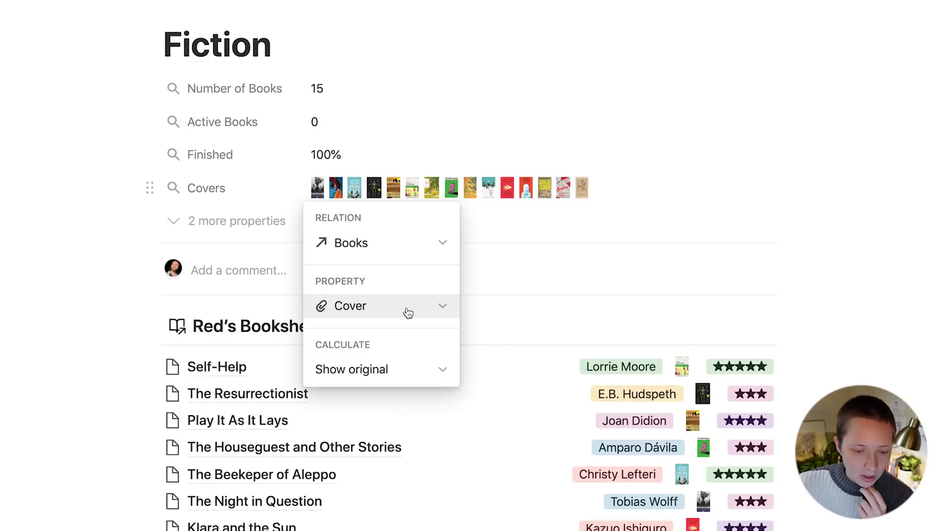
{"action": "left_click", "coordinate": [760, 251]}
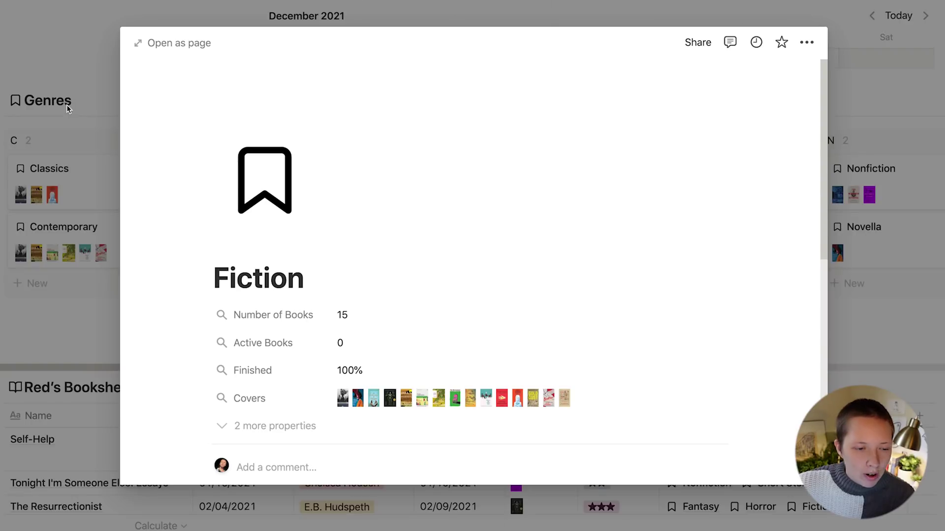
{"action": "left_click", "coordinate": [66, 105]}
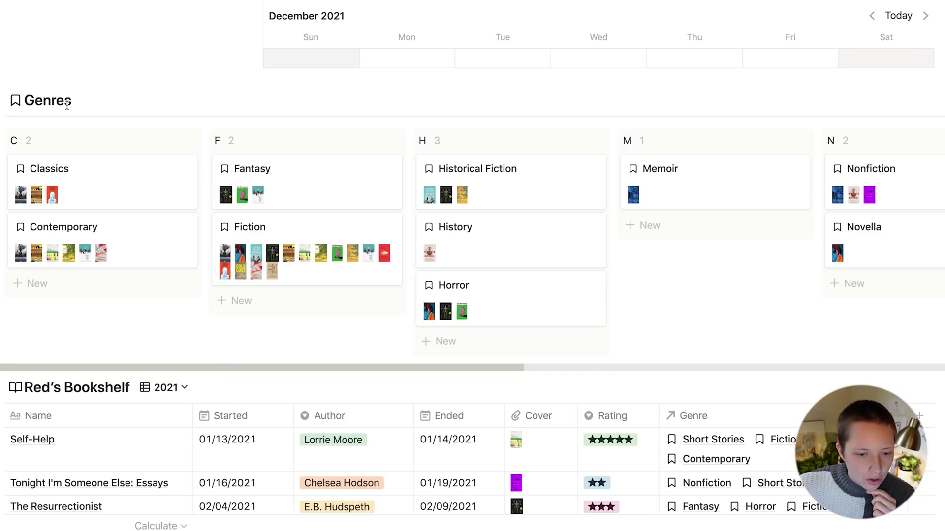
- Switch the Red's Bookshelf database from the 2021 table to its Ratings board view
{"action": "scroll", "coordinate": [68, 105], "scroll_direction": "down", "scroll_amount": 1}
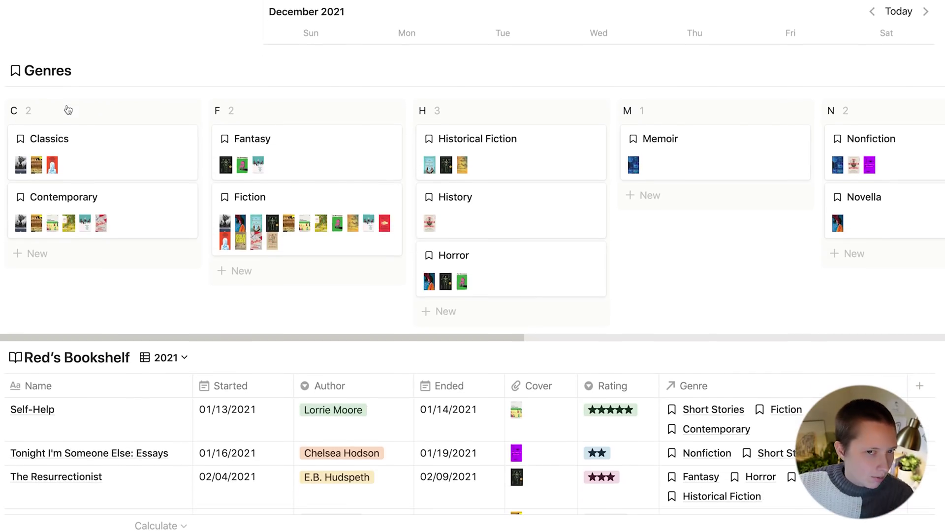
{"action": "scroll", "coordinate": [68, 109], "scroll_direction": "down", "scroll_amount": 1}
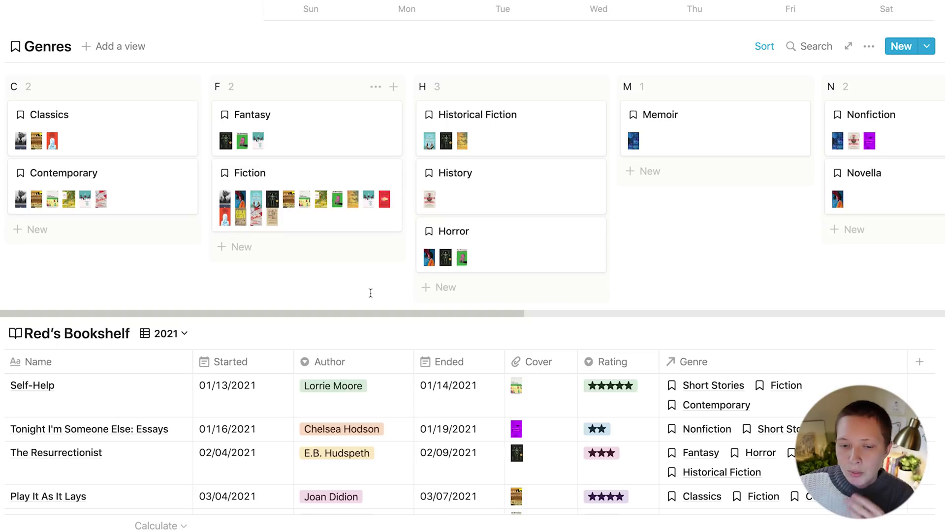
{"action": "scroll", "coordinate": [370, 294], "scroll_direction": "down", "scroll_amount": 6}
{"action": "left_click", "coordinate": [166, 10]}
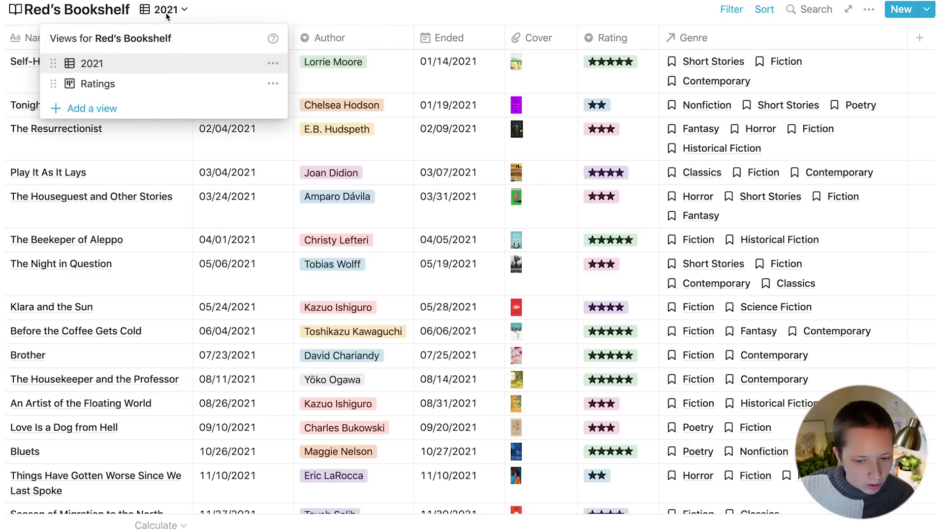
{"action": "left_click", "coordinate": [222, 84]}
{"action": "scroll", "coordinate": [221, 90], "scroll_direction": "down", "scroll_amount": 1}
{"action": "scroll", "coordinate": [221, 90], "scroll_direction": "up", "scroll_amount": 1}
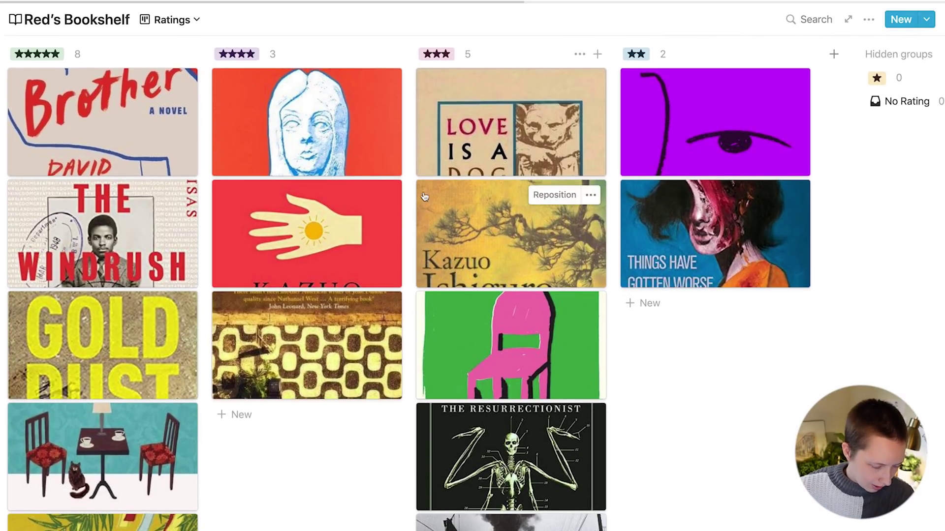
- Examine the Ratings board's property settings and card preview options, leaving the preview on Cover
{"action": "left_click", "coordinate": [870, 23]}
{"action": "left_click", "coordinate": [897, 144]}
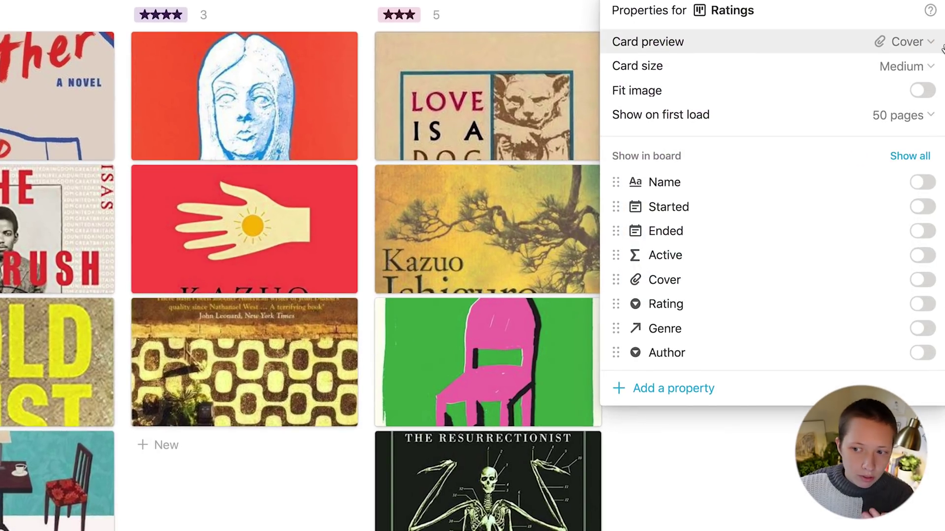
{"action": "left_click", "coordinate": [942, 47]}
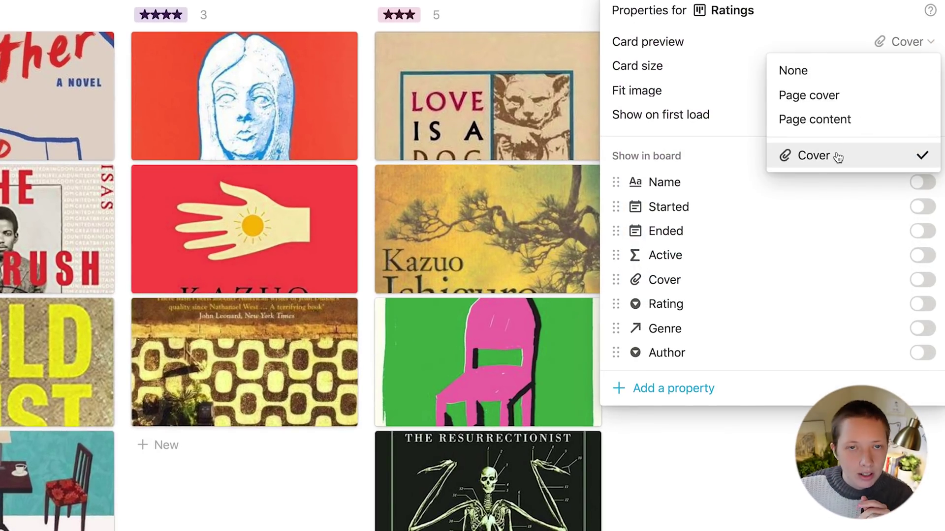
{"action": "left_click", "coordinate": [664, 67]}
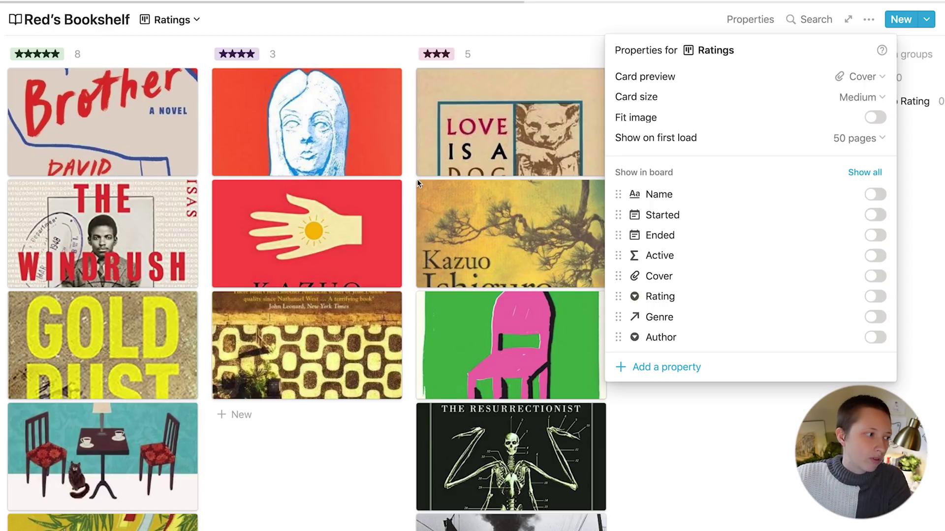
{"action": "left_click", "coordinate": [367, 217]}
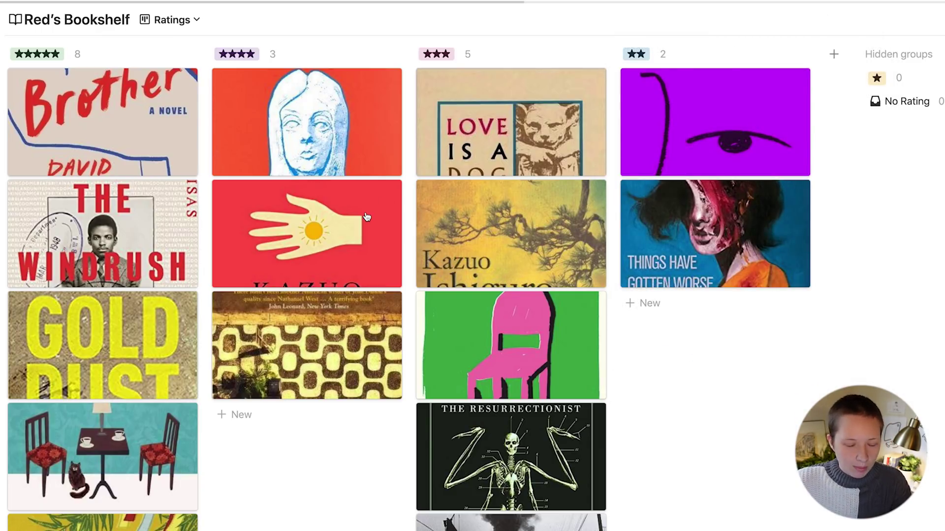
- Go back up the homebase page to the Goals table
{"action": "scroll", "coordinate": [366, 216], "scroll_direction": "up", "scroll_amount": 6}
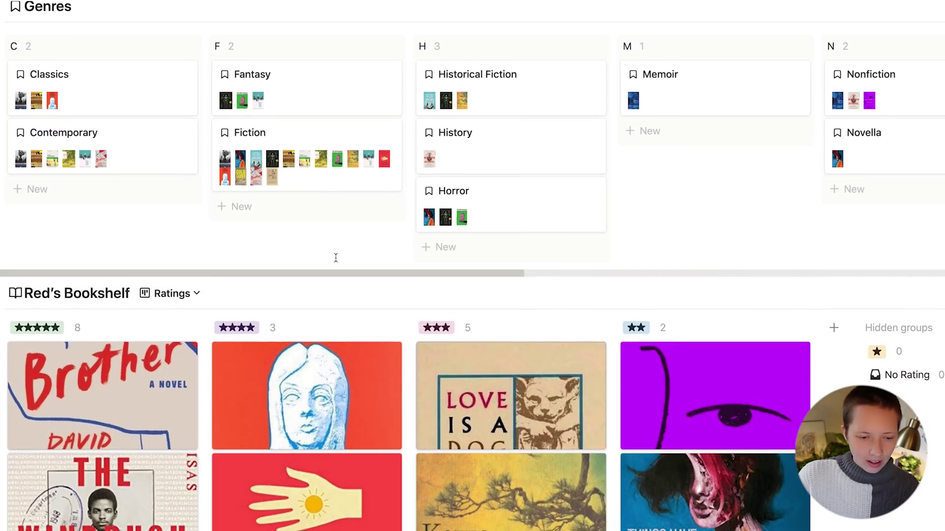
{"action": "scroll", "coordinate": [335, 258], "scroll_direction": "up", "scroll_amount": 20}
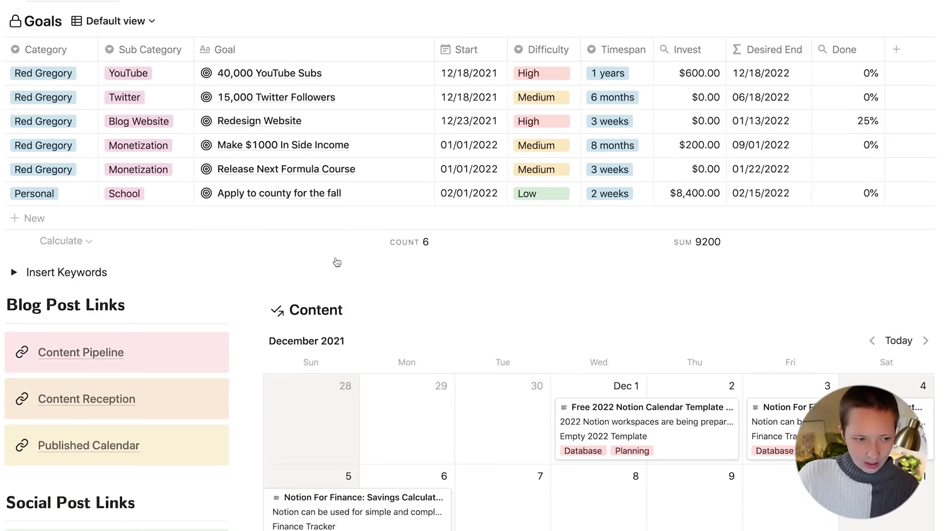
- Expand the Insert Keywords toggle below the Goals table and review the 2022 Keywords table with its quarterly search volumes and alternative keywords
{"action": "scroll", "coordinate": [336, 262], "scroll_direction": "down", "scroll_amount": 3}
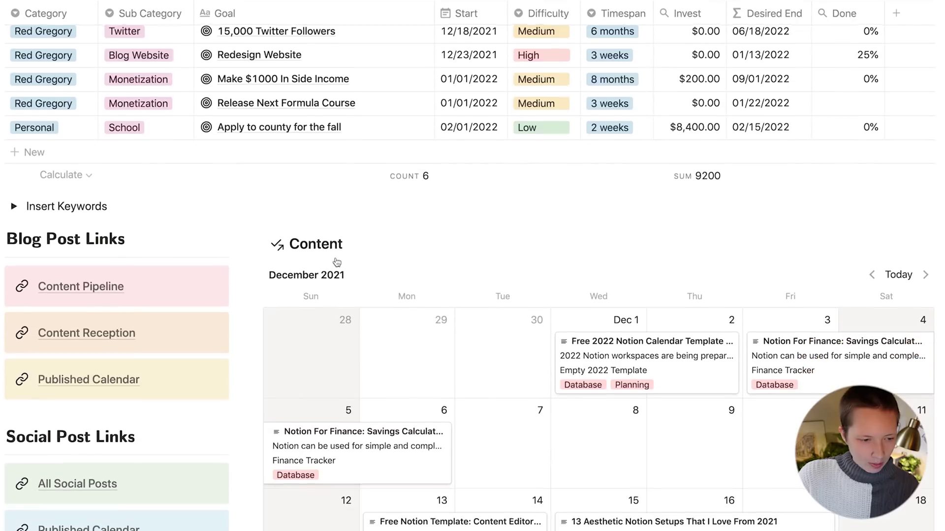
{"action": "left_click", "coordinate": [14, 206]}
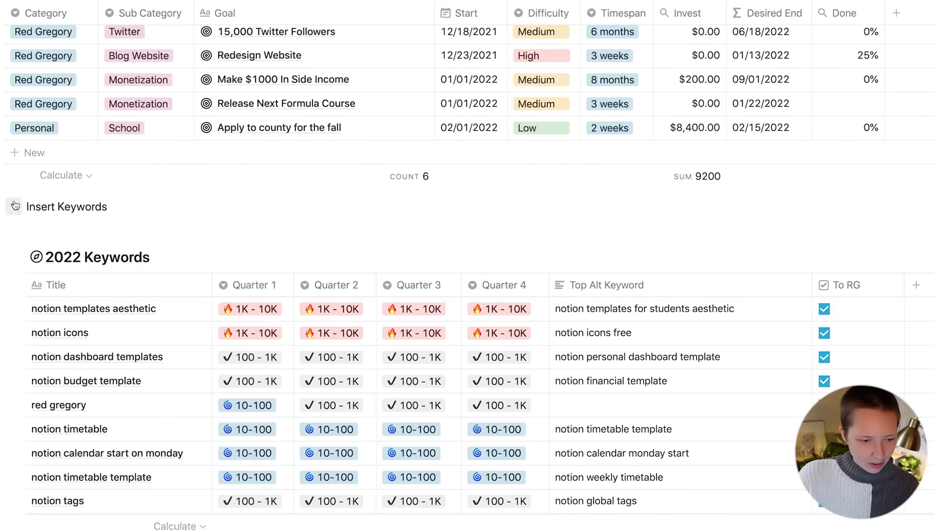
{"action": "scroll", "coordinate": [267, 214], "scroll_direction": "down", "scroll_amount": 10}
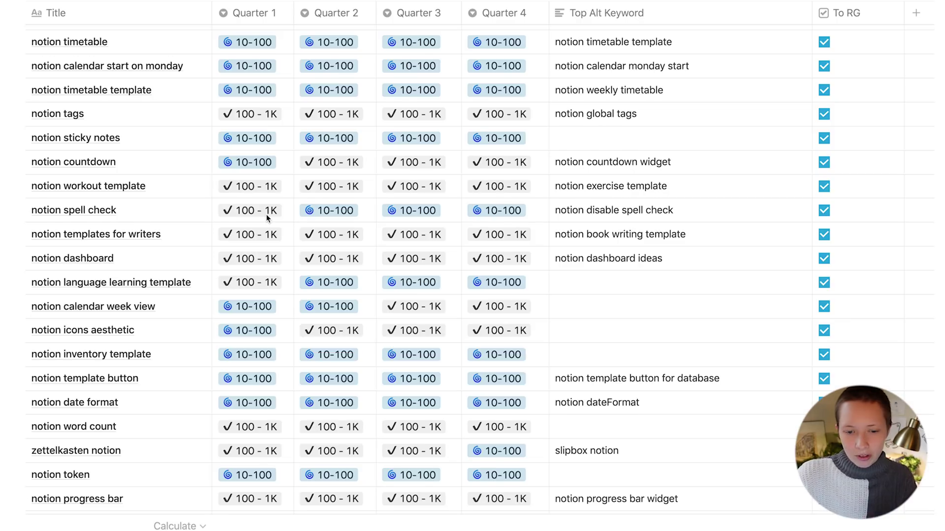
{"action": "scroll", "coordinate": [267, 218], "scroll_direction": "up", "scroll_amount": 5}
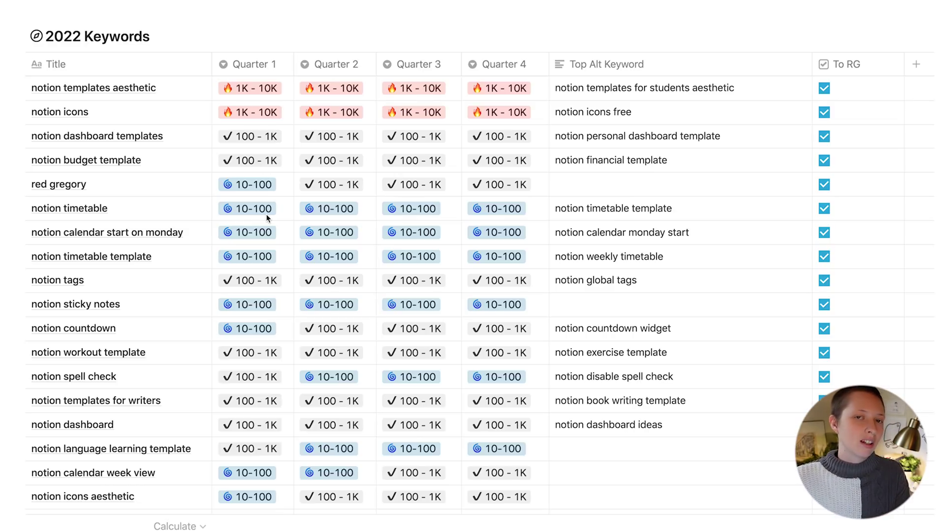
{"action": "scroll", "coordinate": [268, 218], "scroll_direction": "down", "scroll_amount": 1}
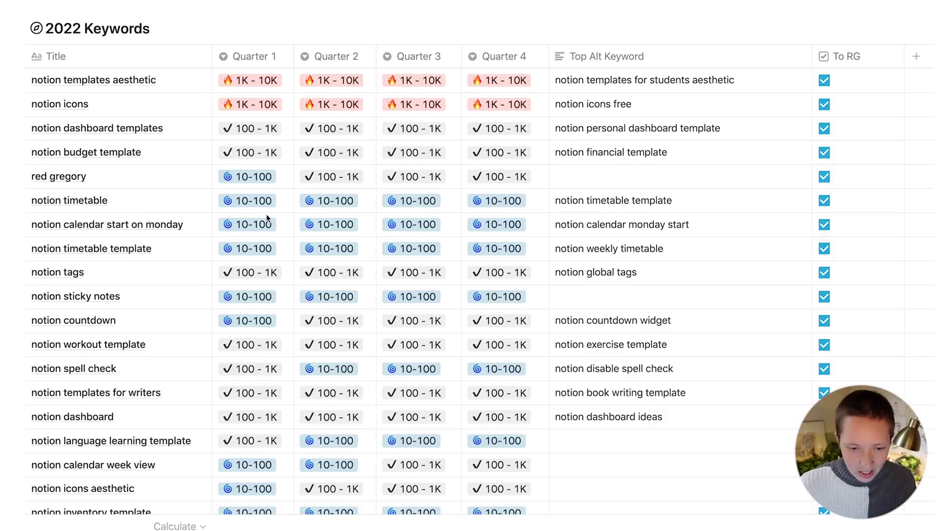
{"action": "scroll", "coordinate": [267, 218], "scroll_direction": "down", "scroll_amount": 10}
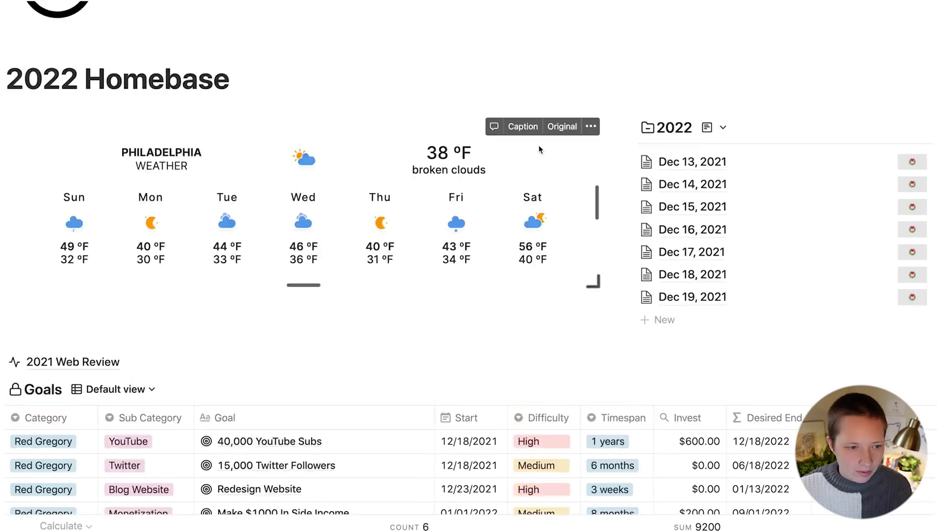
- Return to the top of the 2022 Homebase page to view the weather widget and the 2022 list of daily pages
{"action": "scroll", "coordinate": [539, 145], "scroll_direction": "up", "scroll_amount": 3}
{"action": "scroll", "coordinate": [538, 146], "scroll_direction": "down", "scroll_amount": 2}
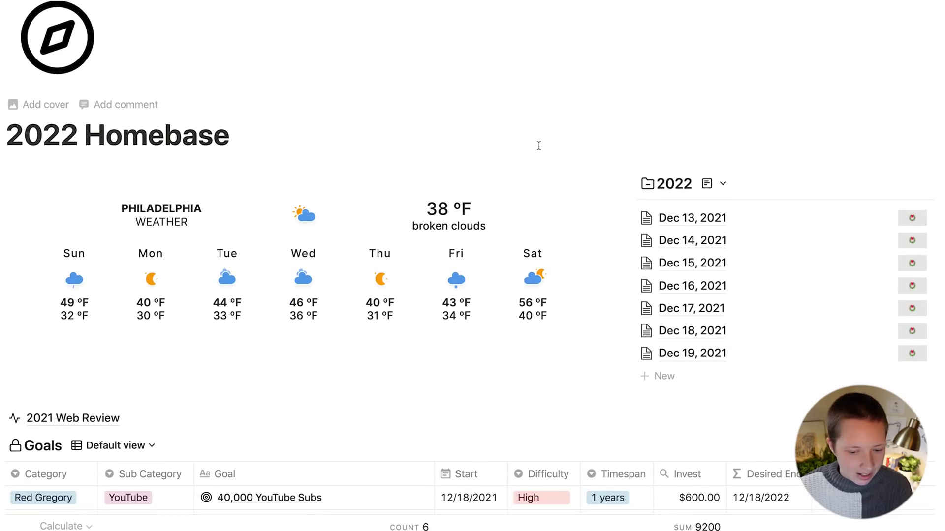
{"action": "scroll", "coordinate": [539, 146], "scroll_direction": "down", "scroll_amount": 2}
{"action": "scroll", "coordinate": [539, 145], "scroll_direction": "up", "scroll_amount": 3}
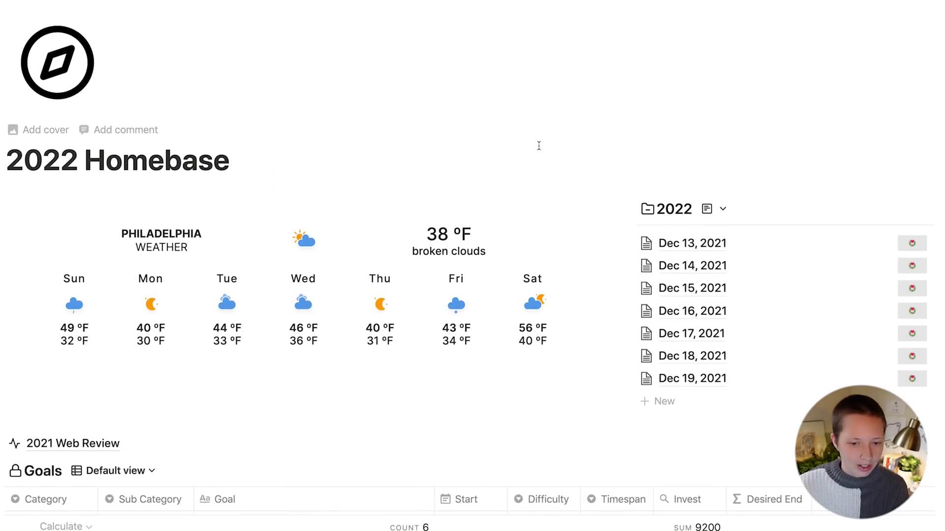